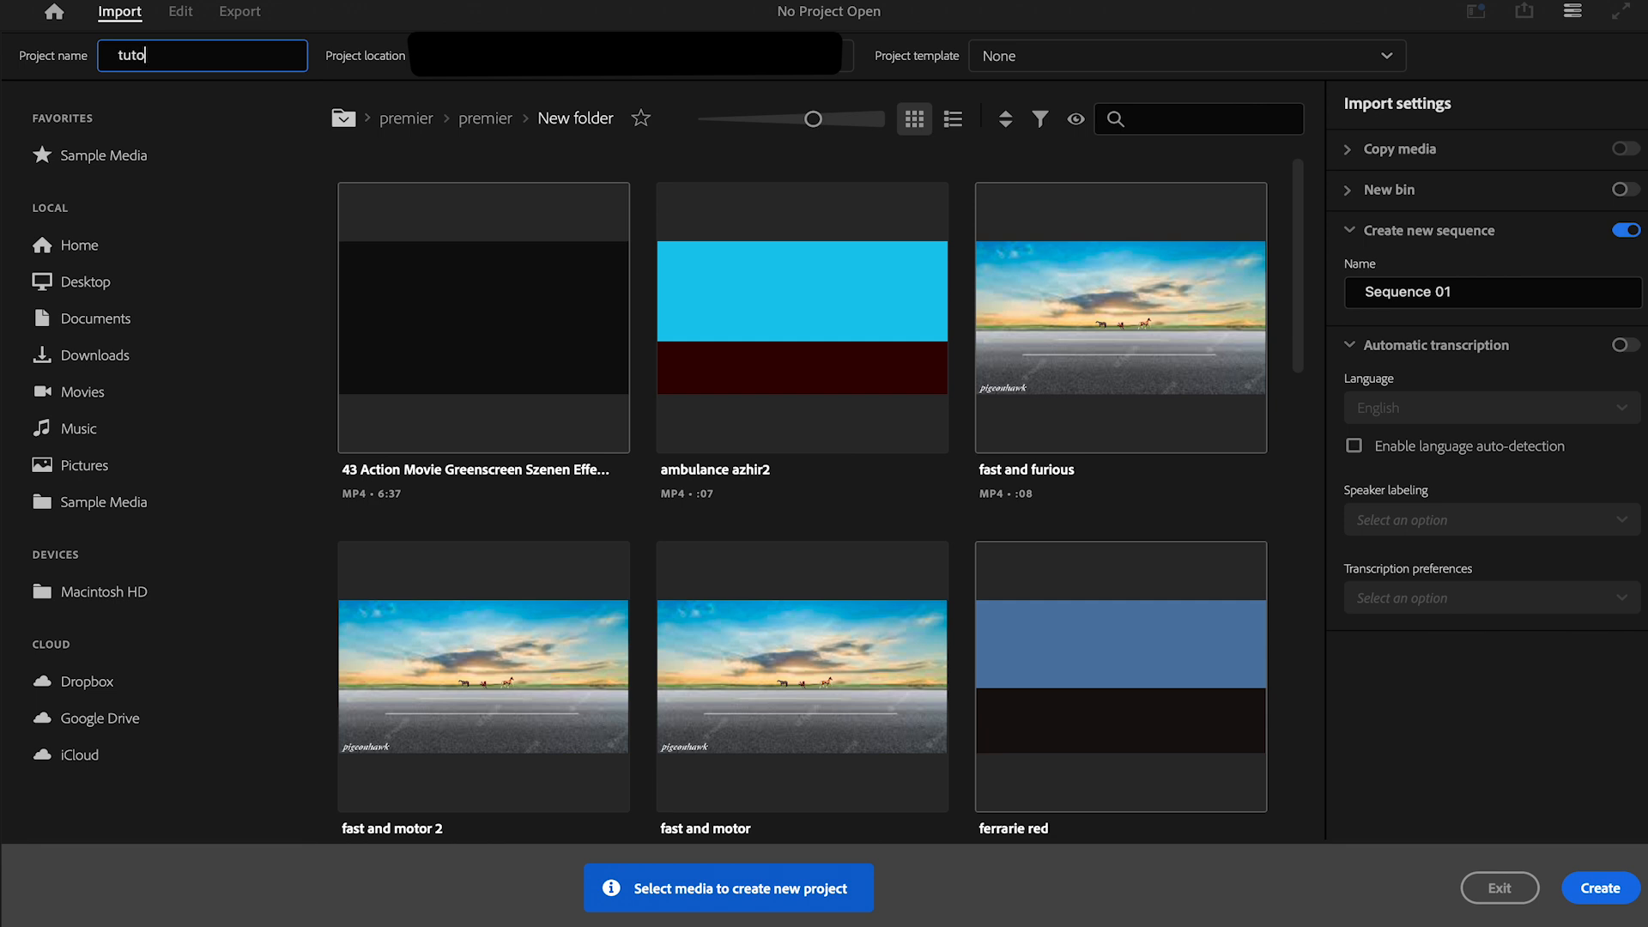
- Name the new project tutorial00 and create it
type("ria")
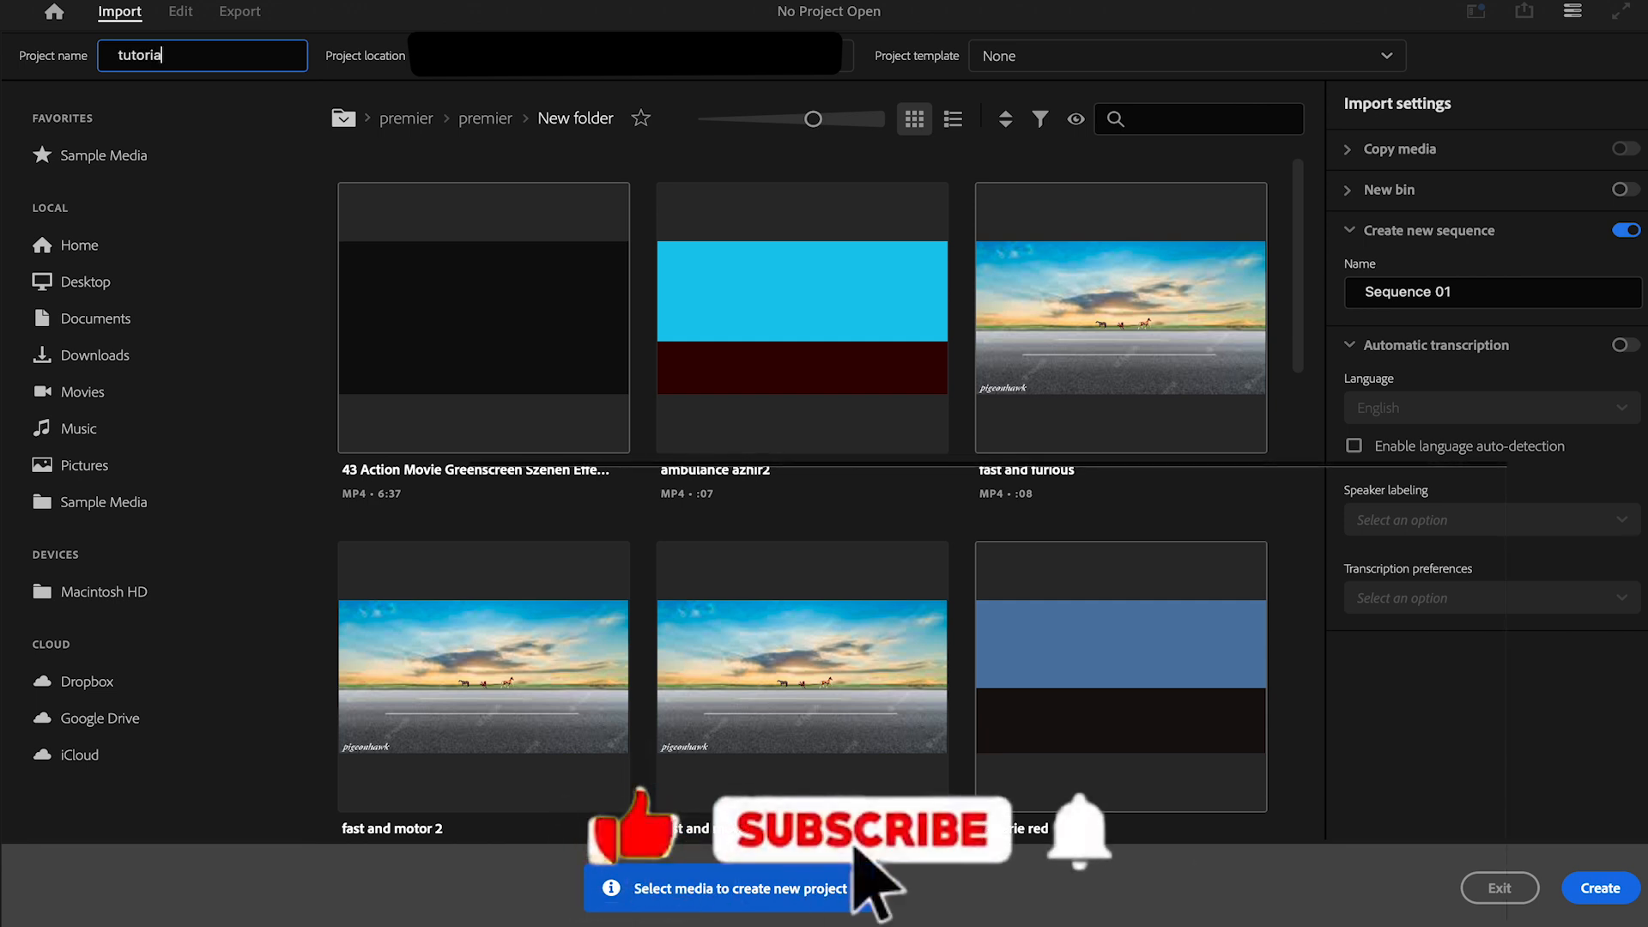
type("l00")
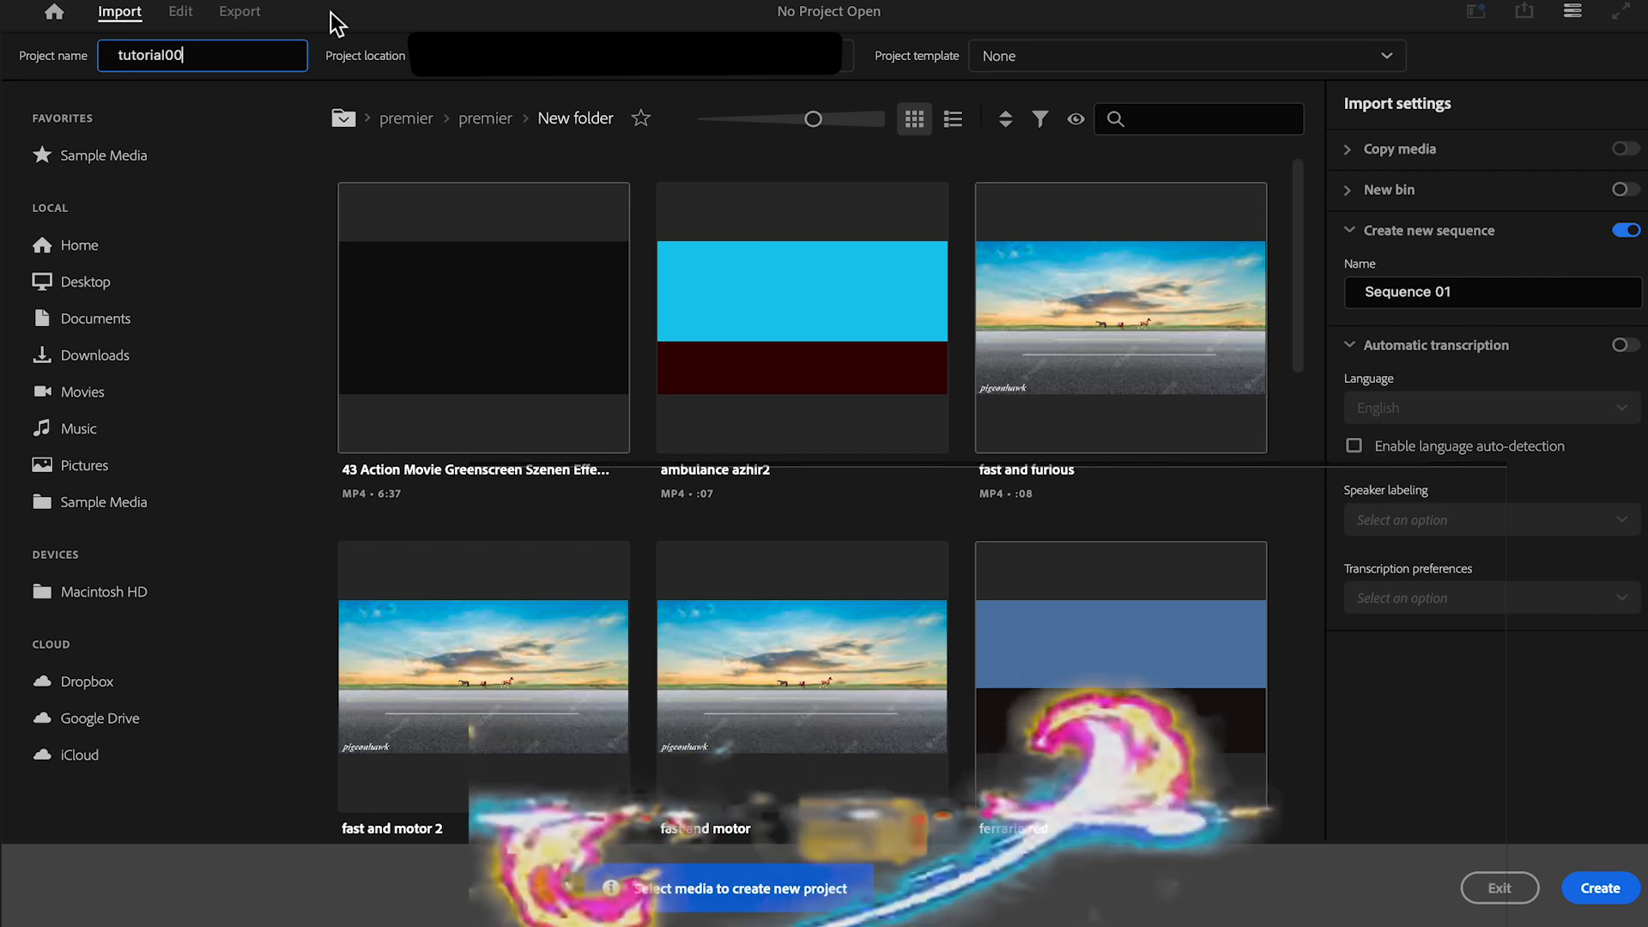
left_click(1619, 895)
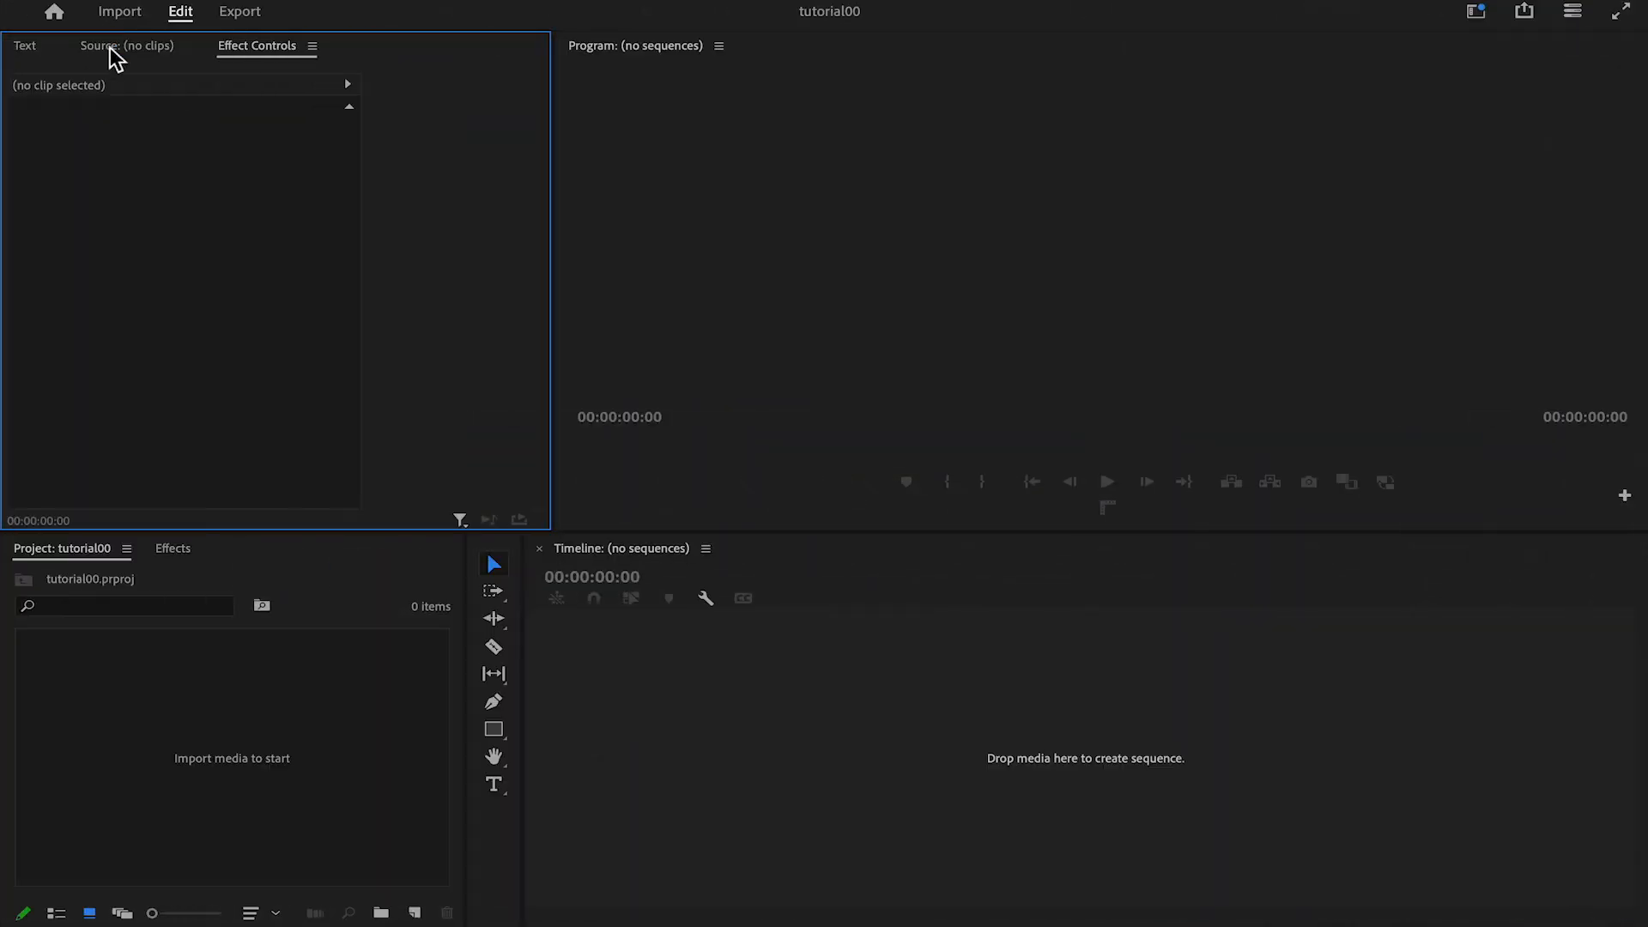
- Show the Source monitor and bring the bride_and_groom_relaxing_on_the_grass footage into the project
left_click(125, 47)
left_click(755, 172)
left_click(384, 637)
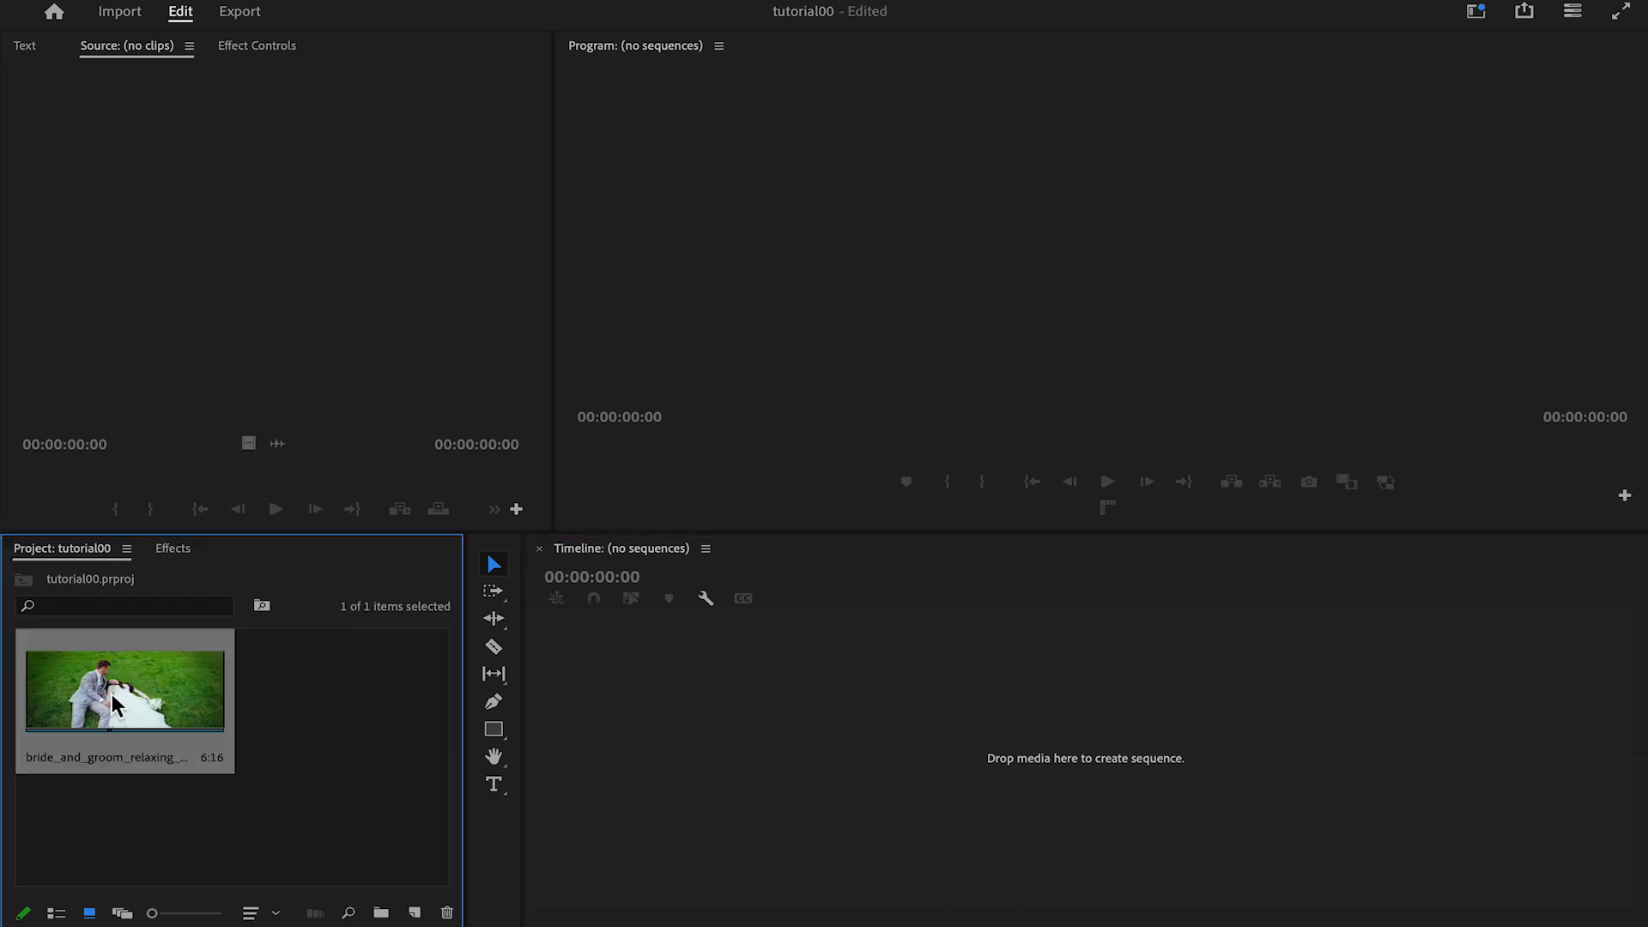
- Load the bride_and_groom_relaxing clip in the Source monitor and play it from the beginning
double_click(114, 706)
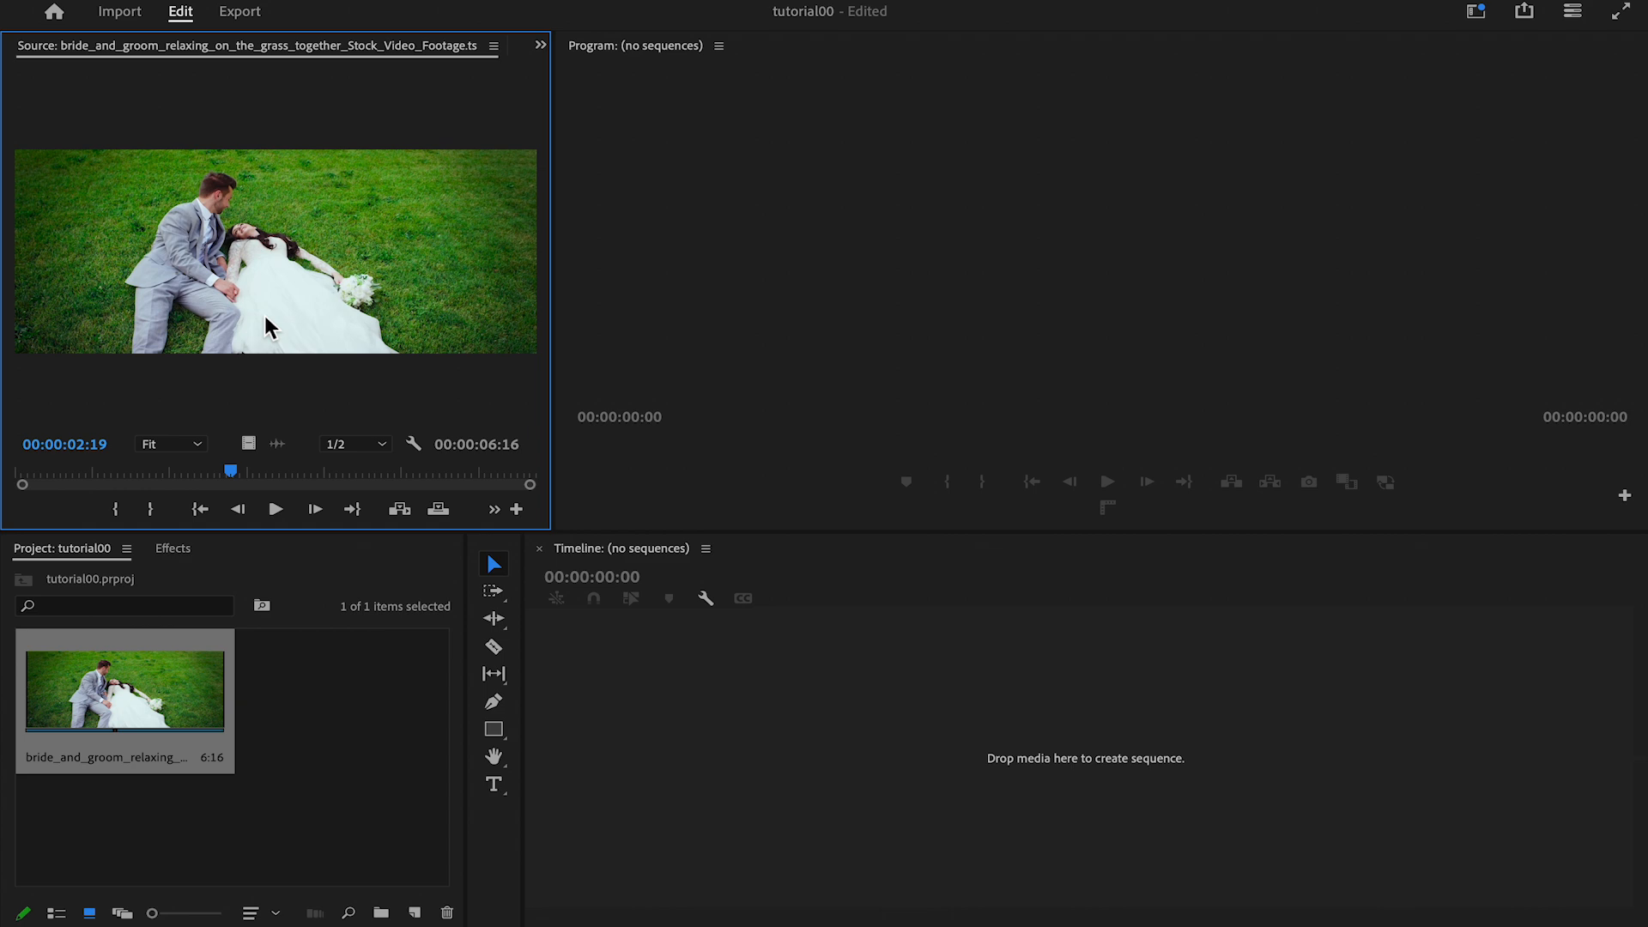
left_click_drag(230, 472, 17, 472)
left_click(274, 510)
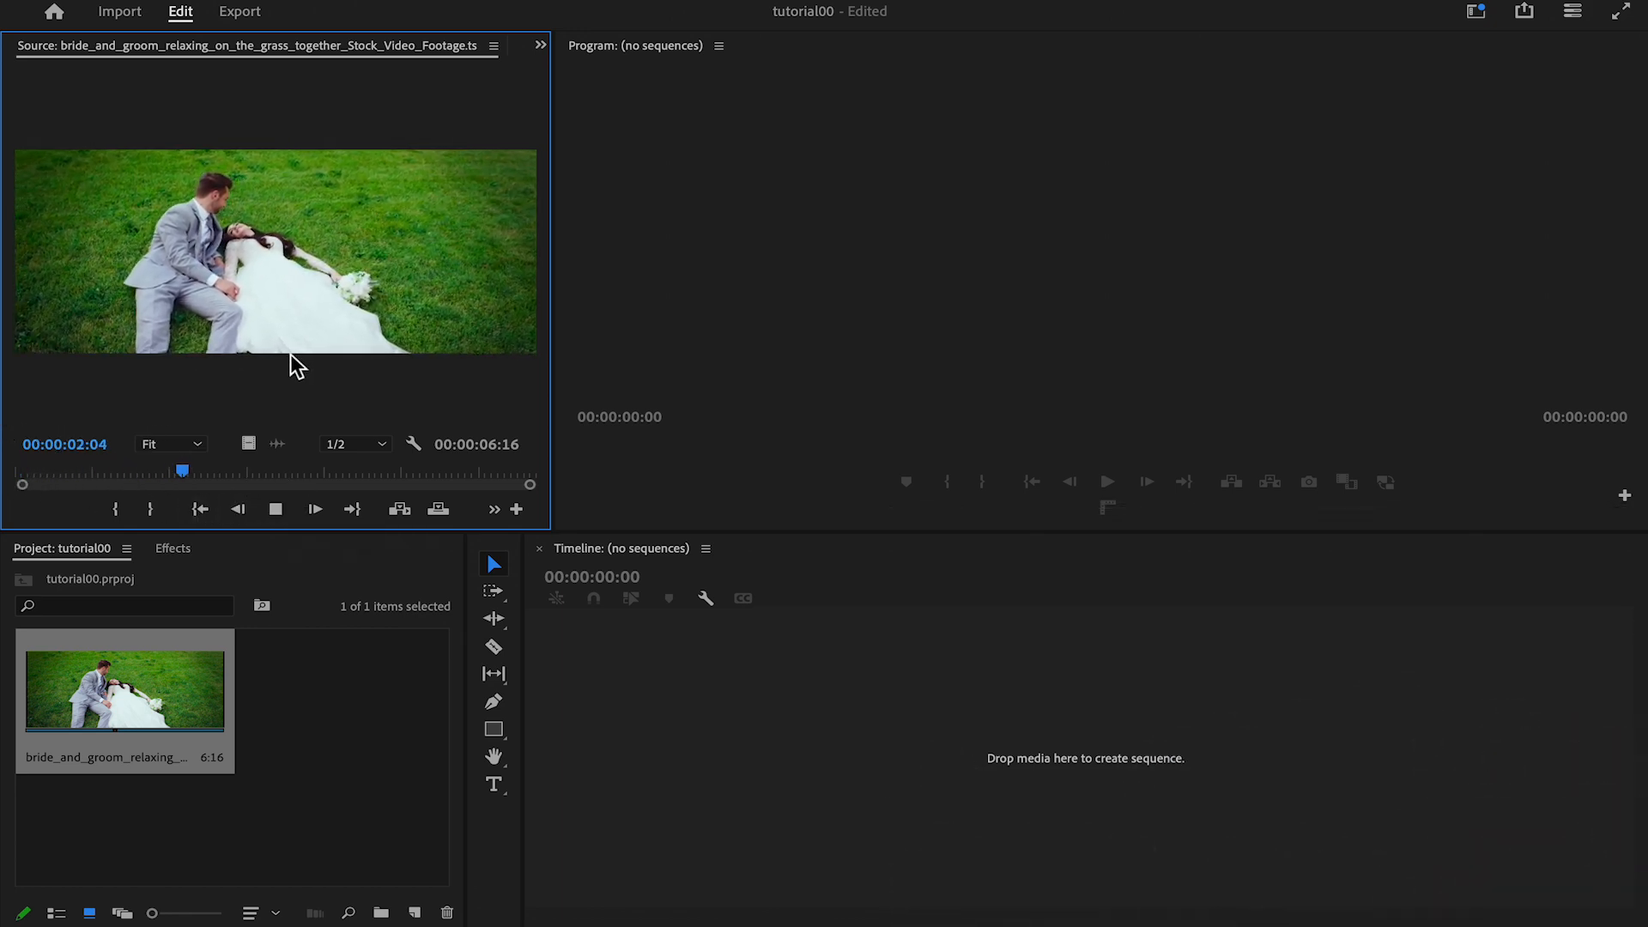
- Mark in and out points around a section of about two seconds in the source clip and place only its video on the timeline
left_click(117, 508)
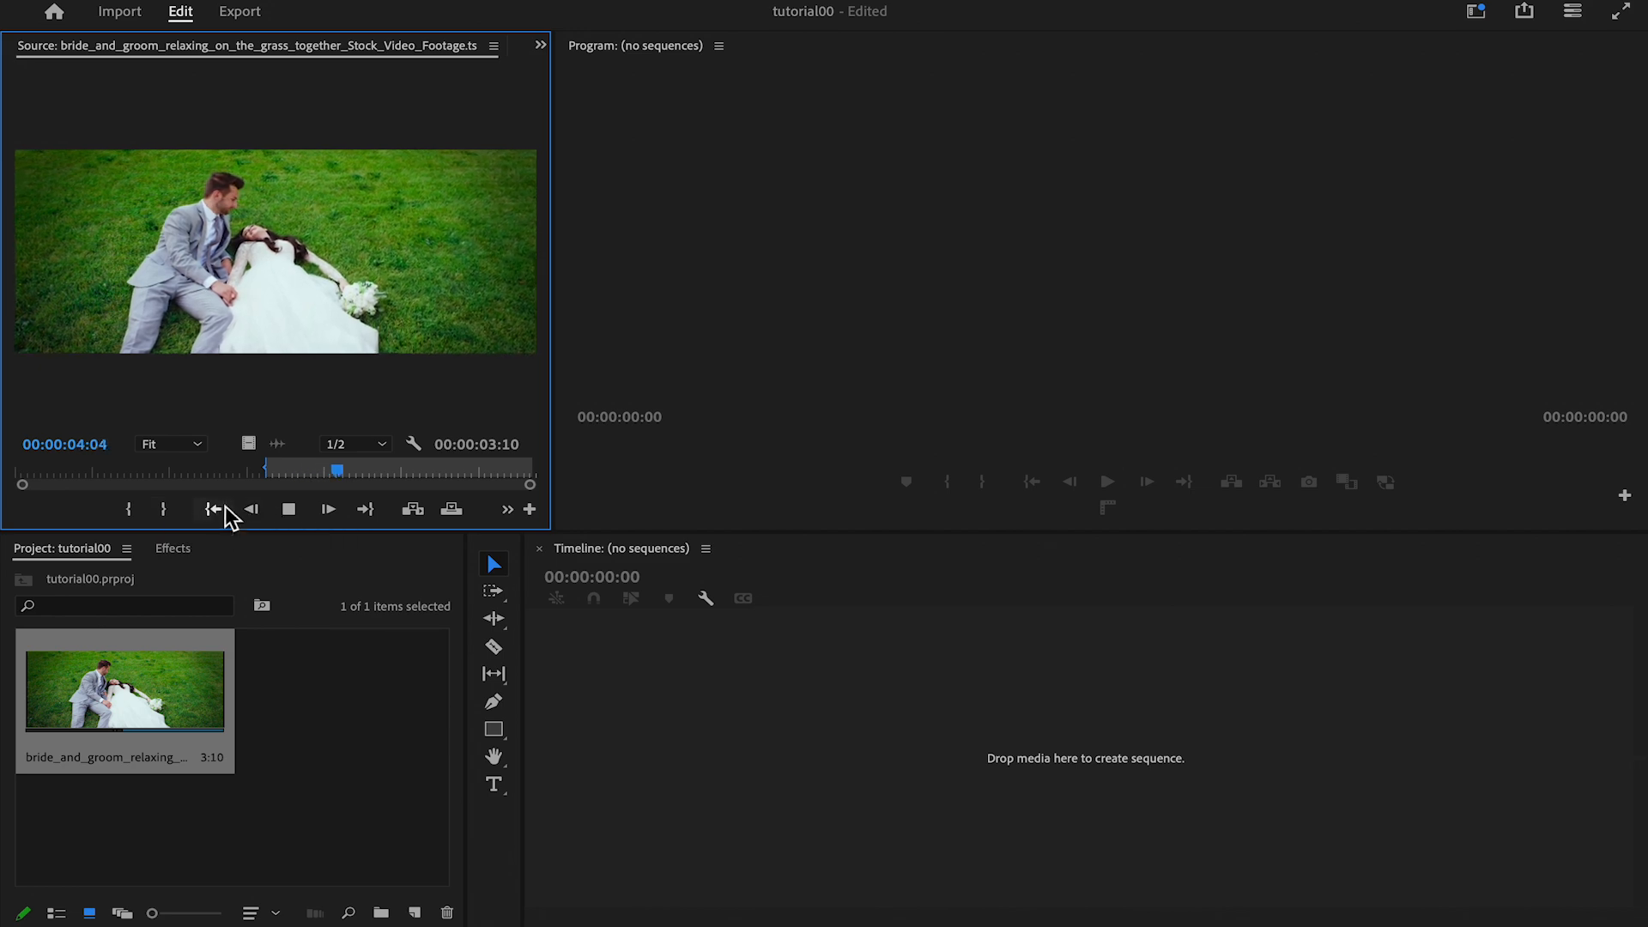
left_click(163, 510)
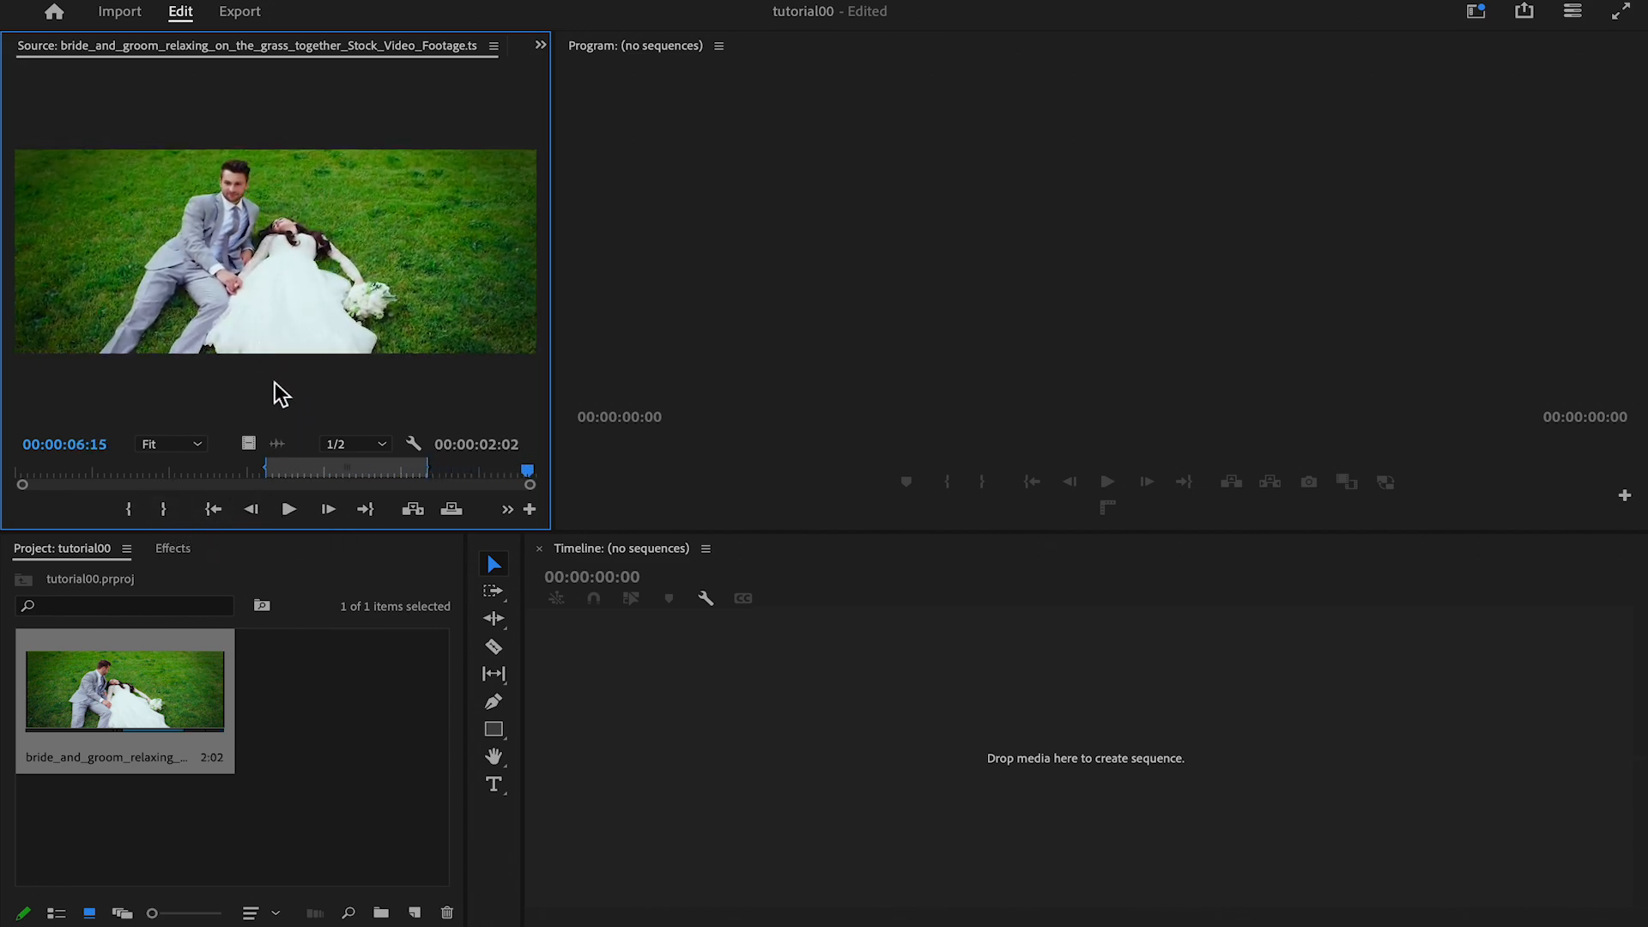
left_click_drag(252, 444, 599, 738)
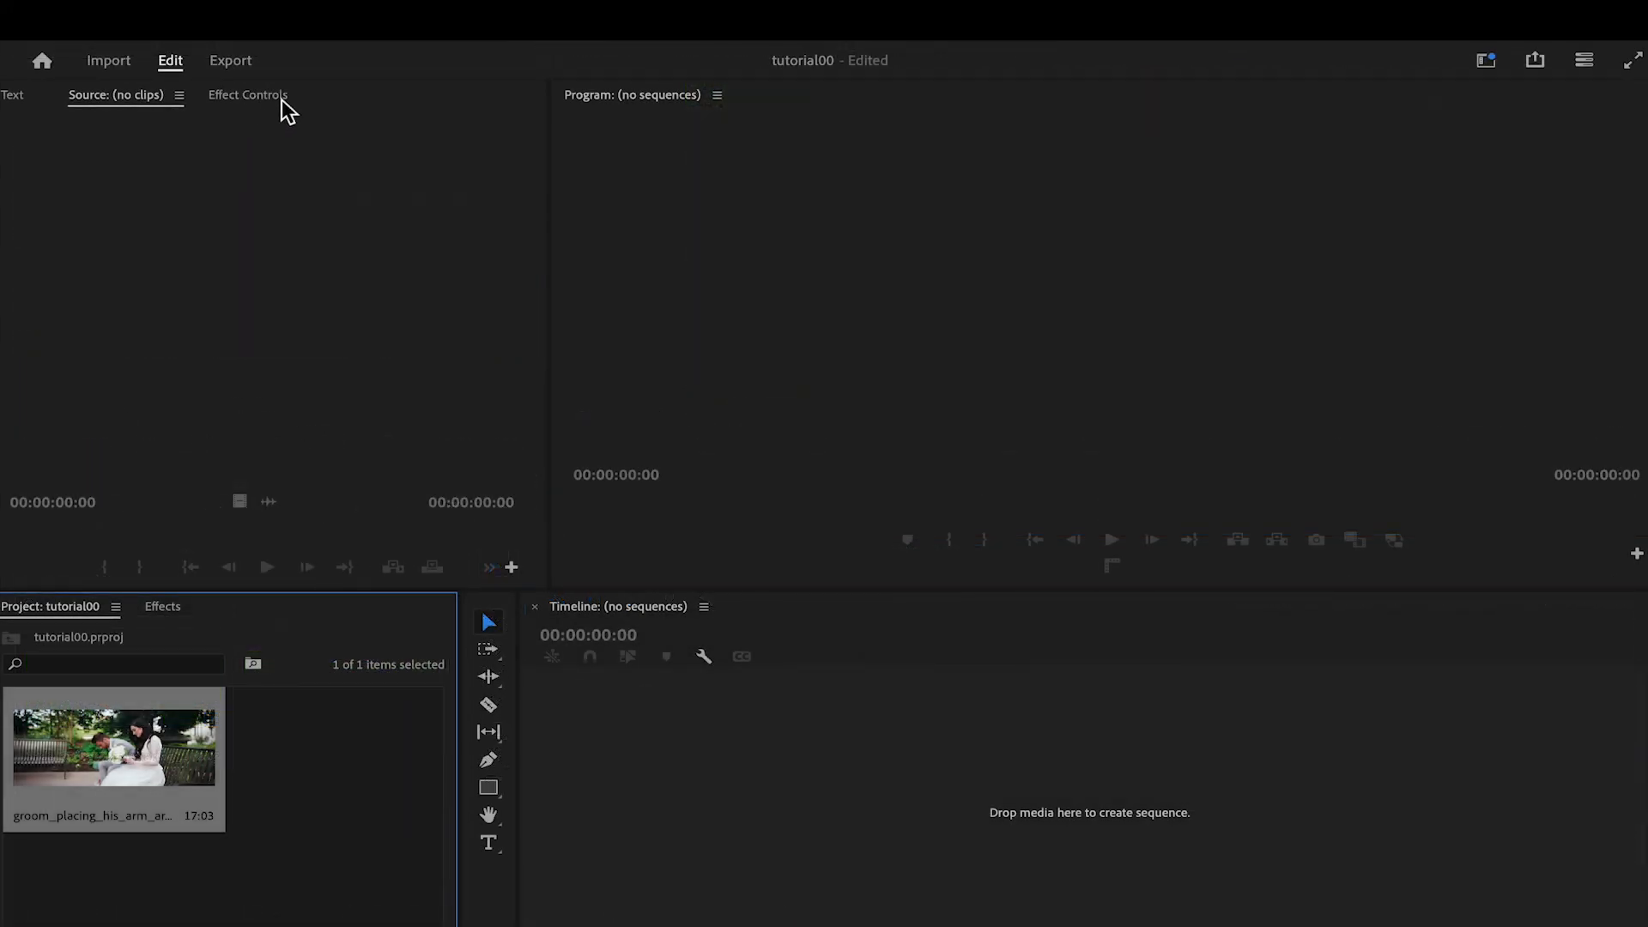
- Close the Effect Controls panel and bring it back into the workspace
left_click(258, 101)
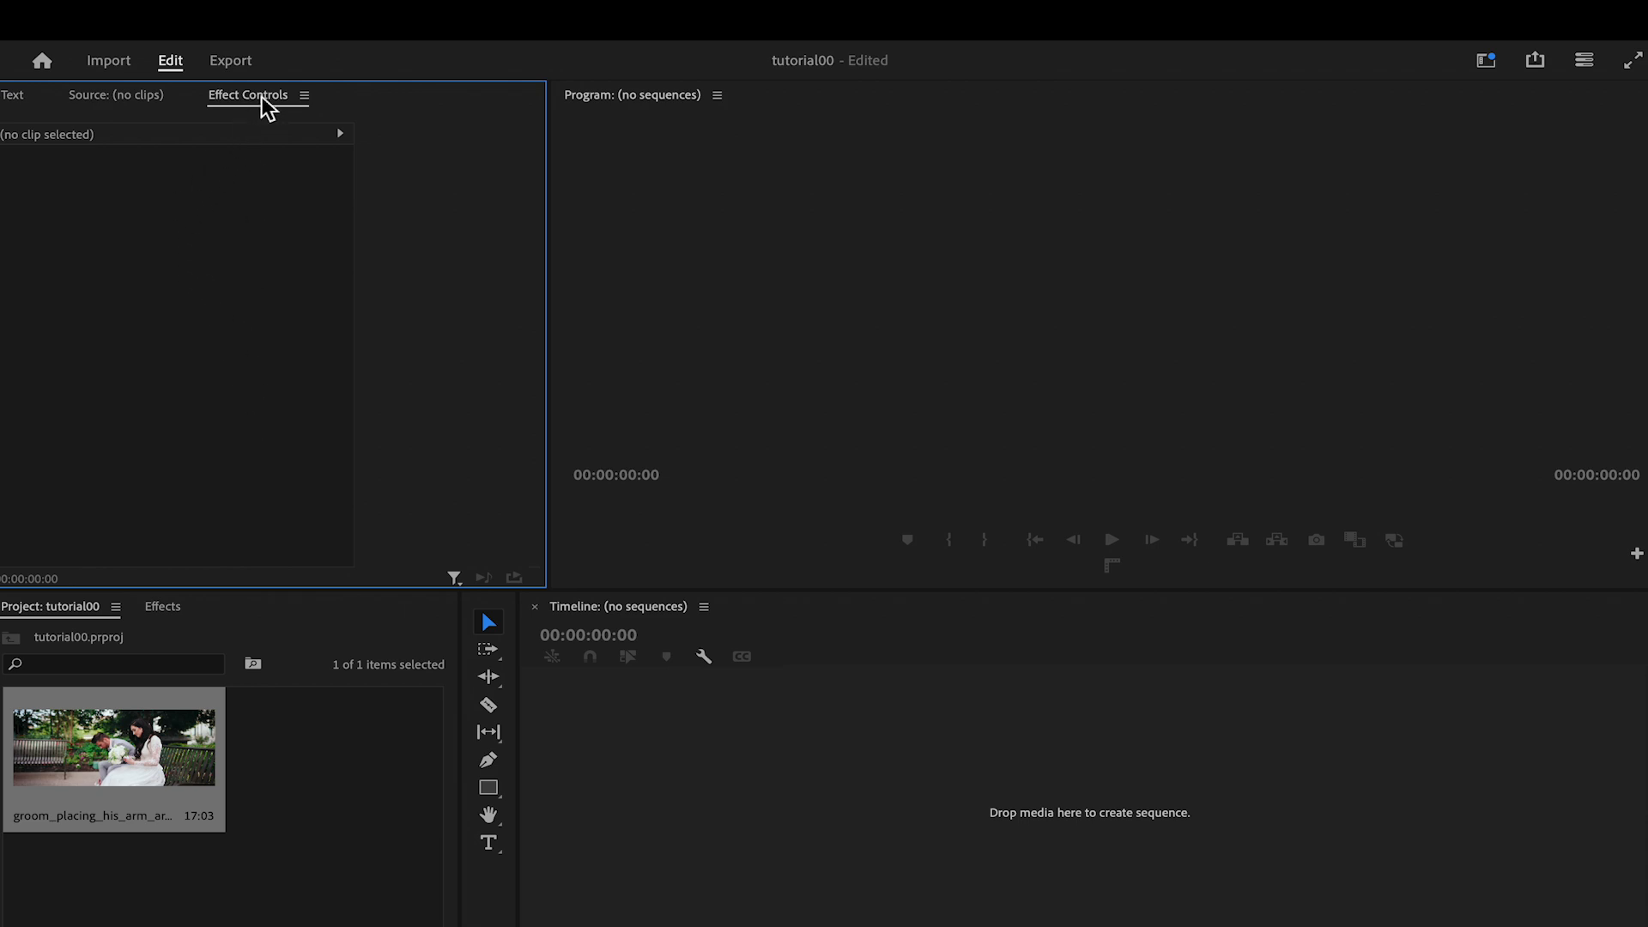
left_click(300, 97)
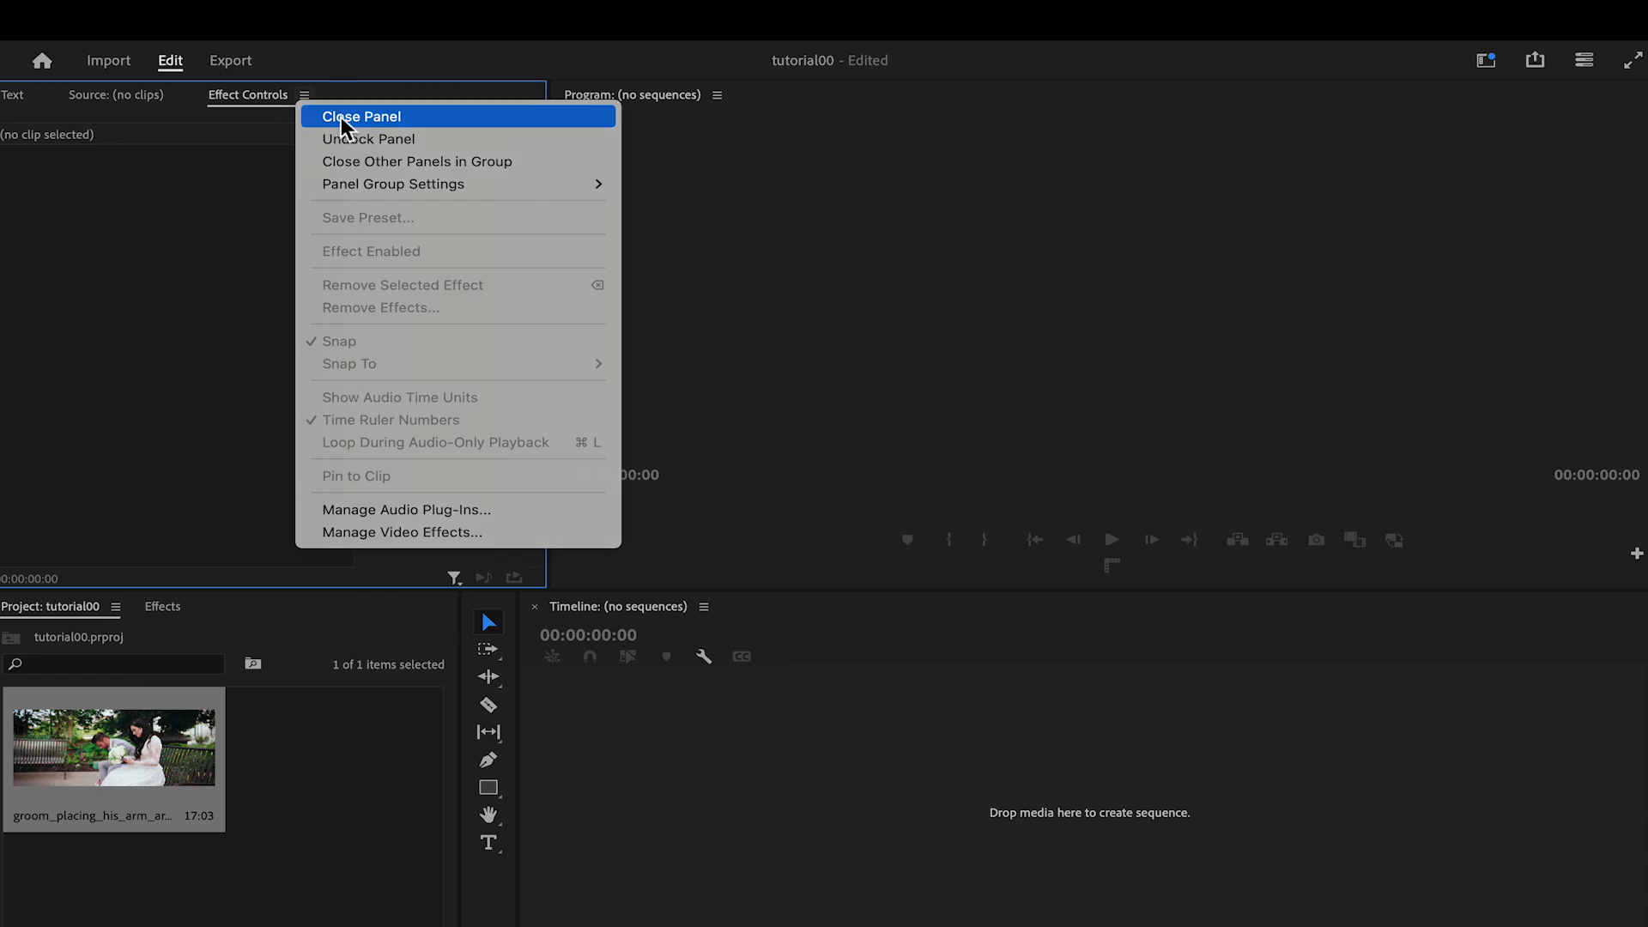
left_click(344, 114)
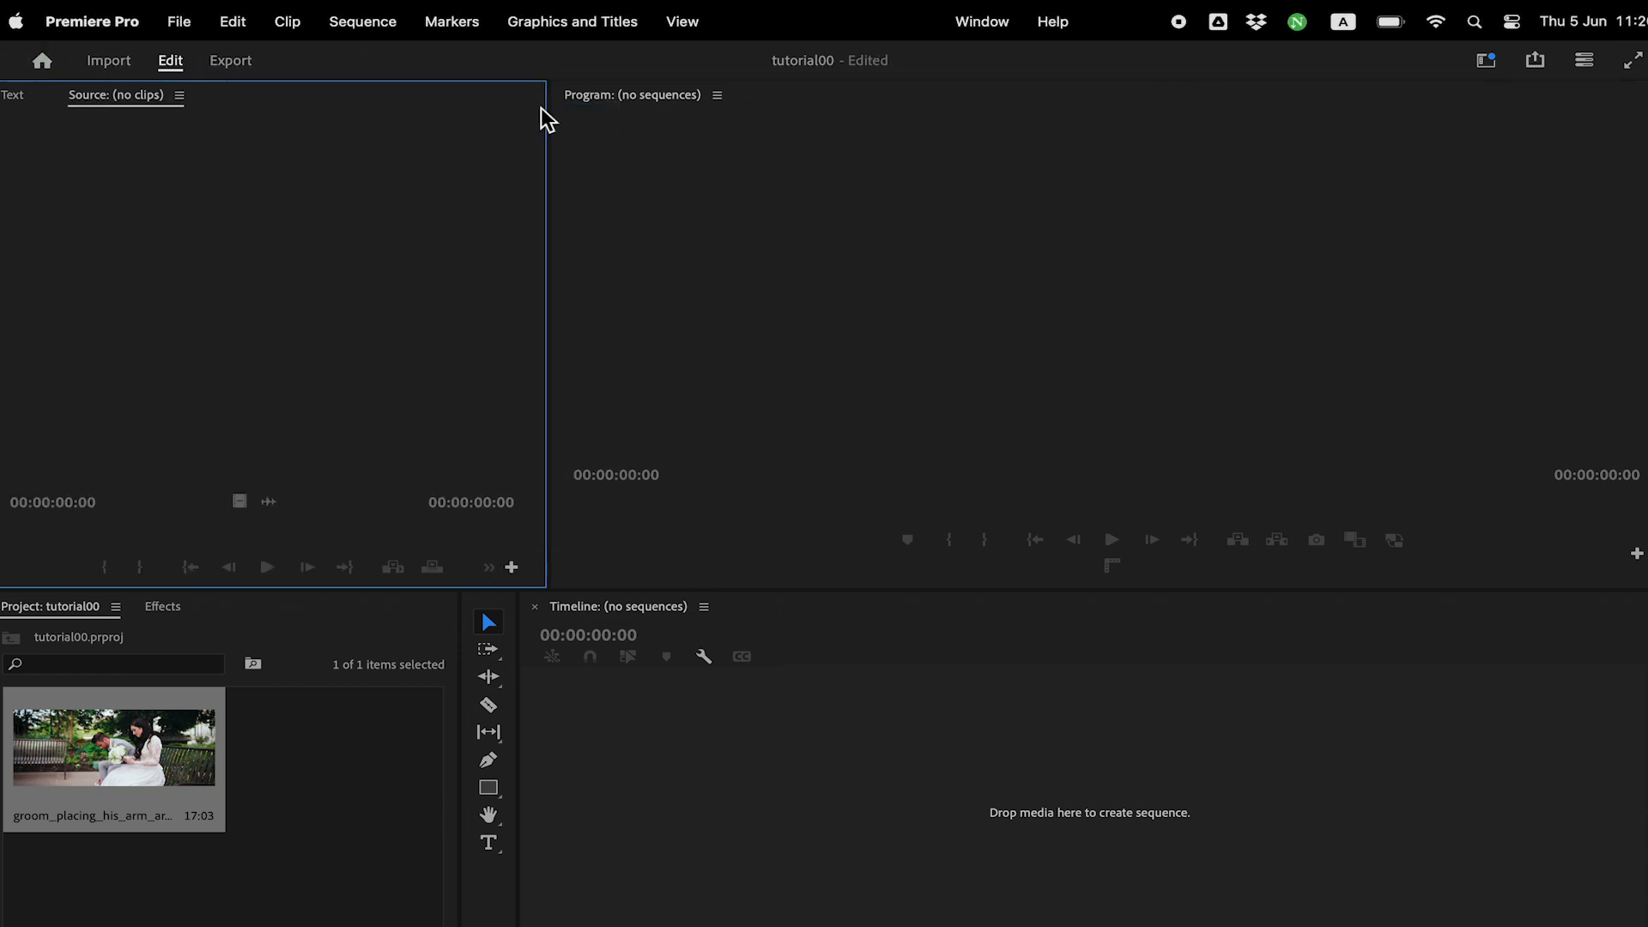
left_click(994, 25)
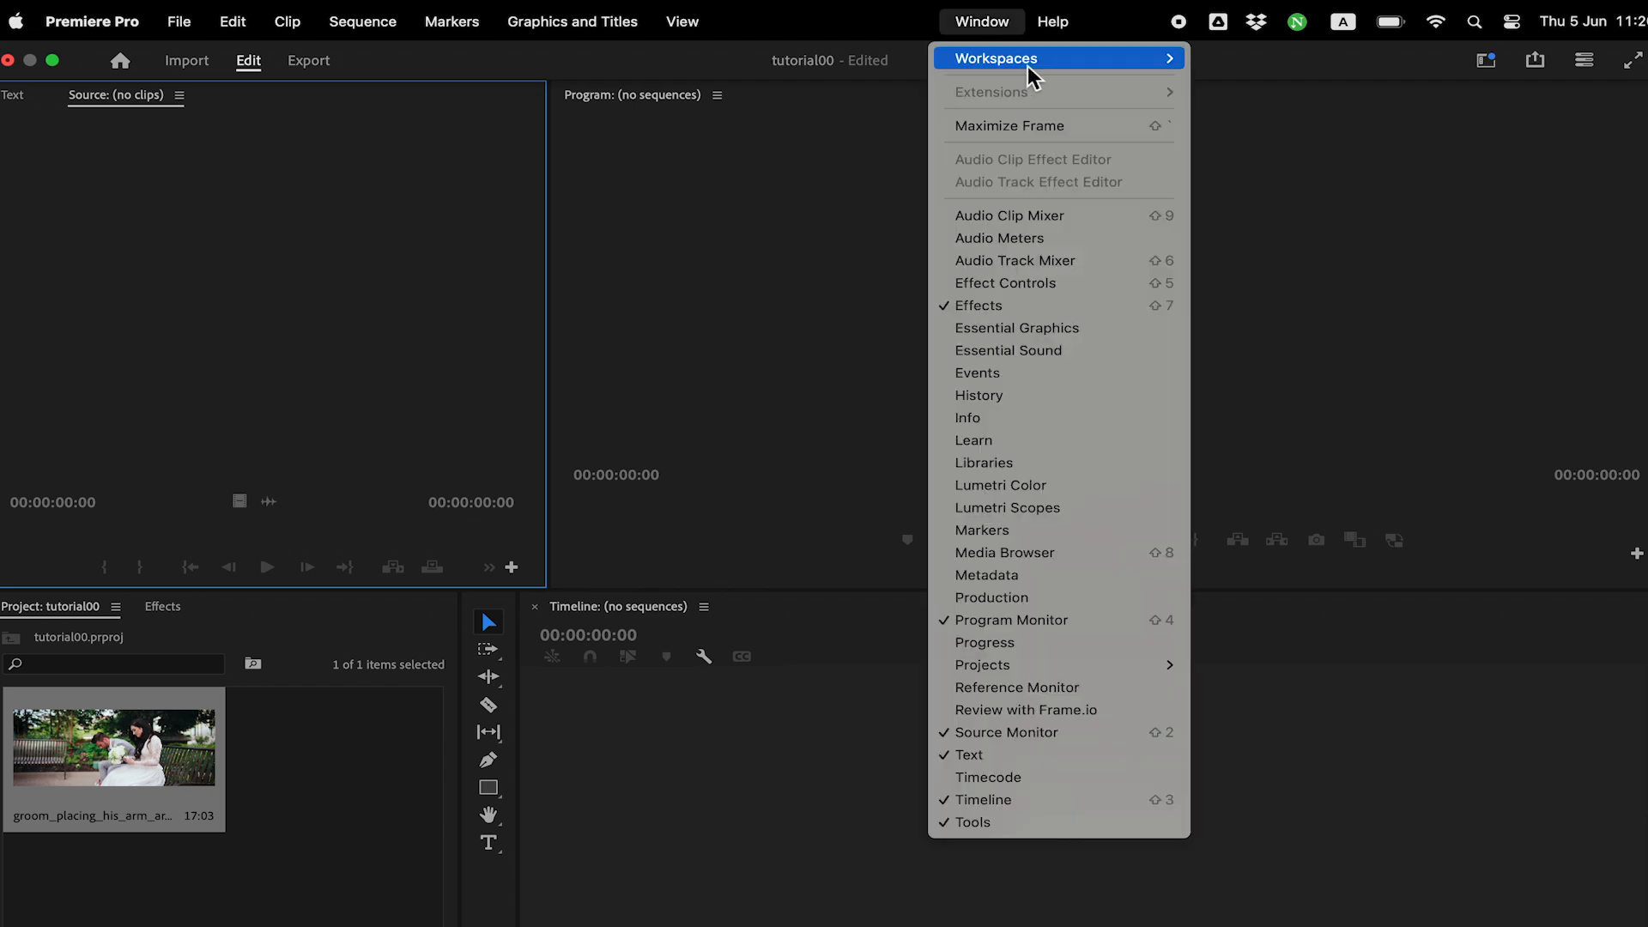
mouse_move(1028, 67)
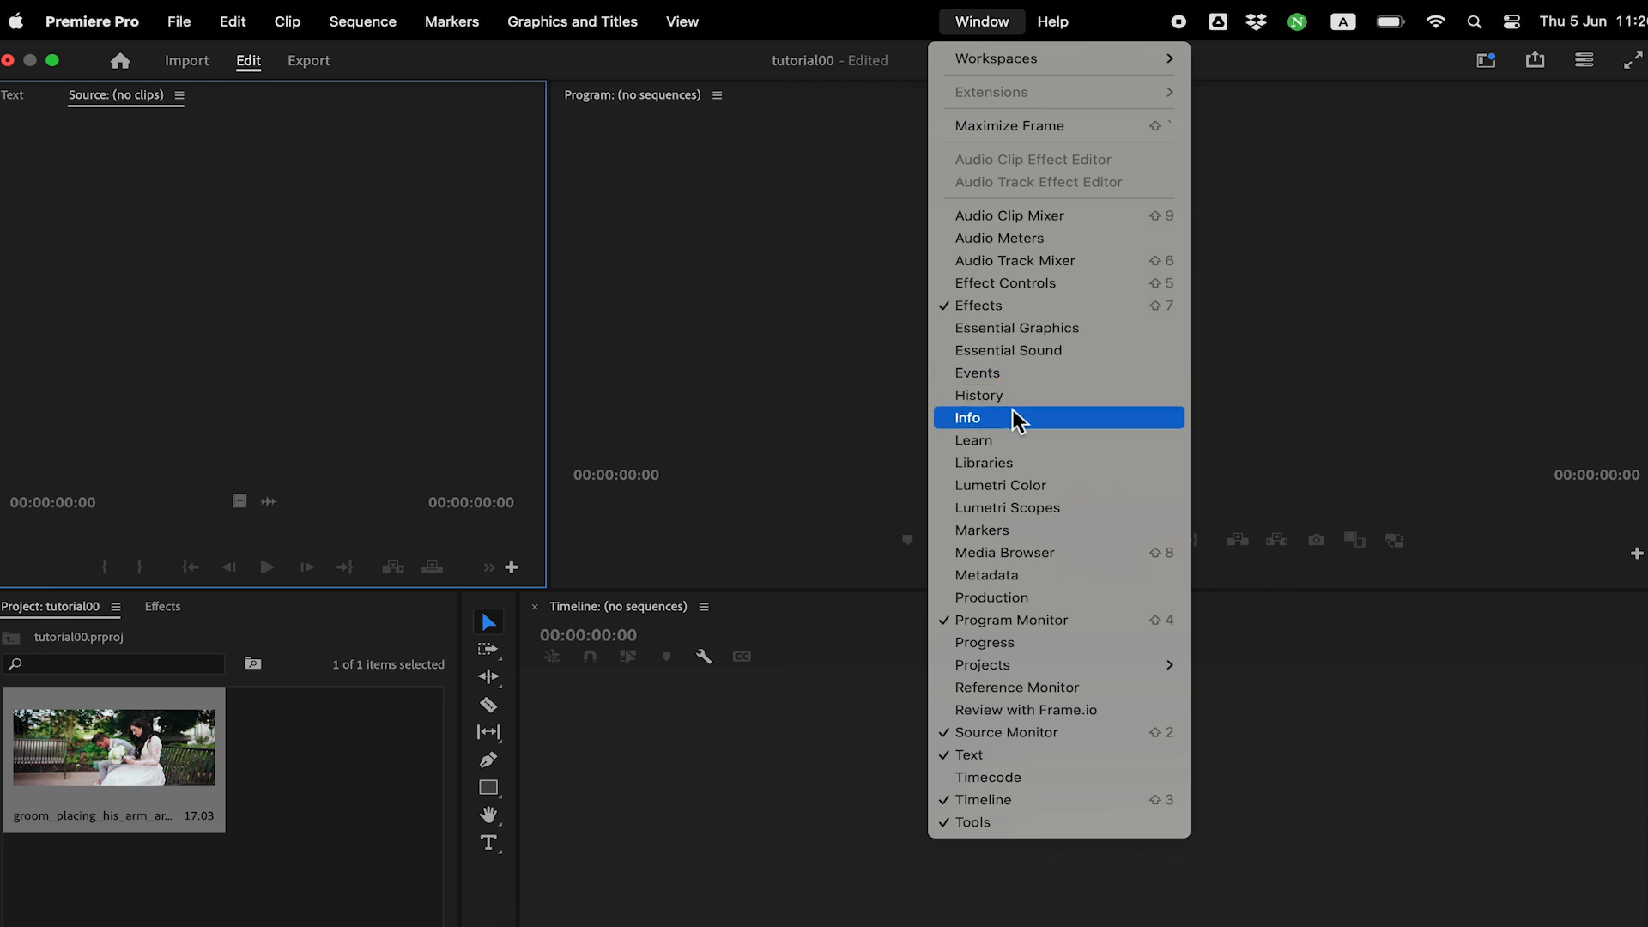
left_click(1023, 290)
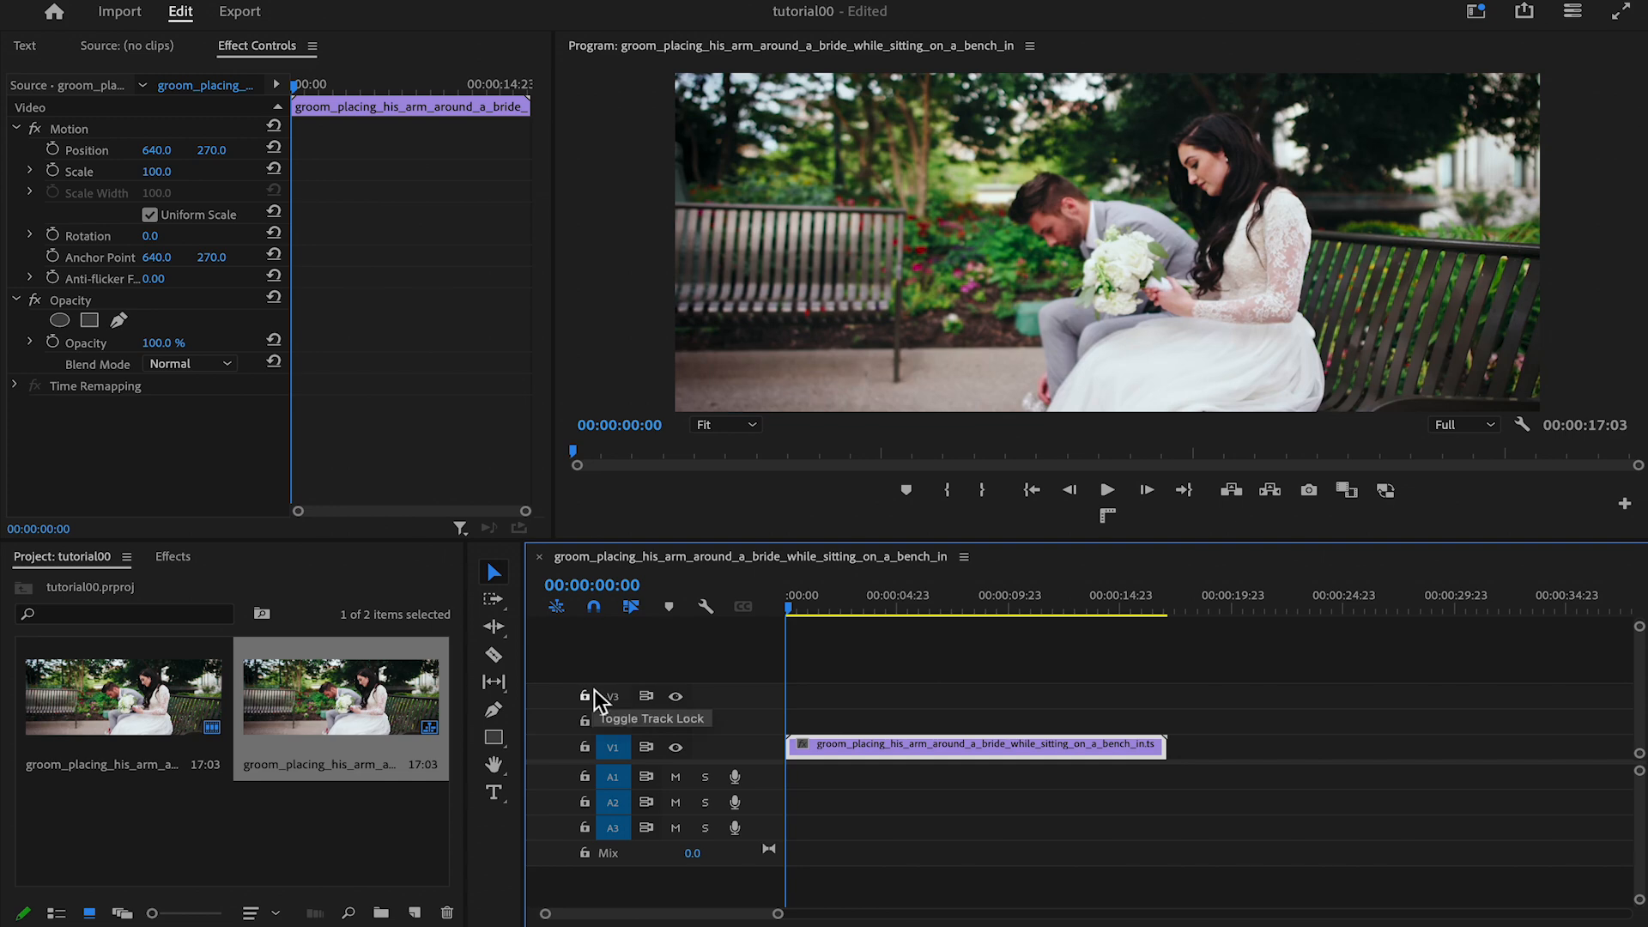
- Set the bench clip's horizontal position to 644 and its scale to 134, and enable scale keyframing at the clip's start
left_click(849, 747)
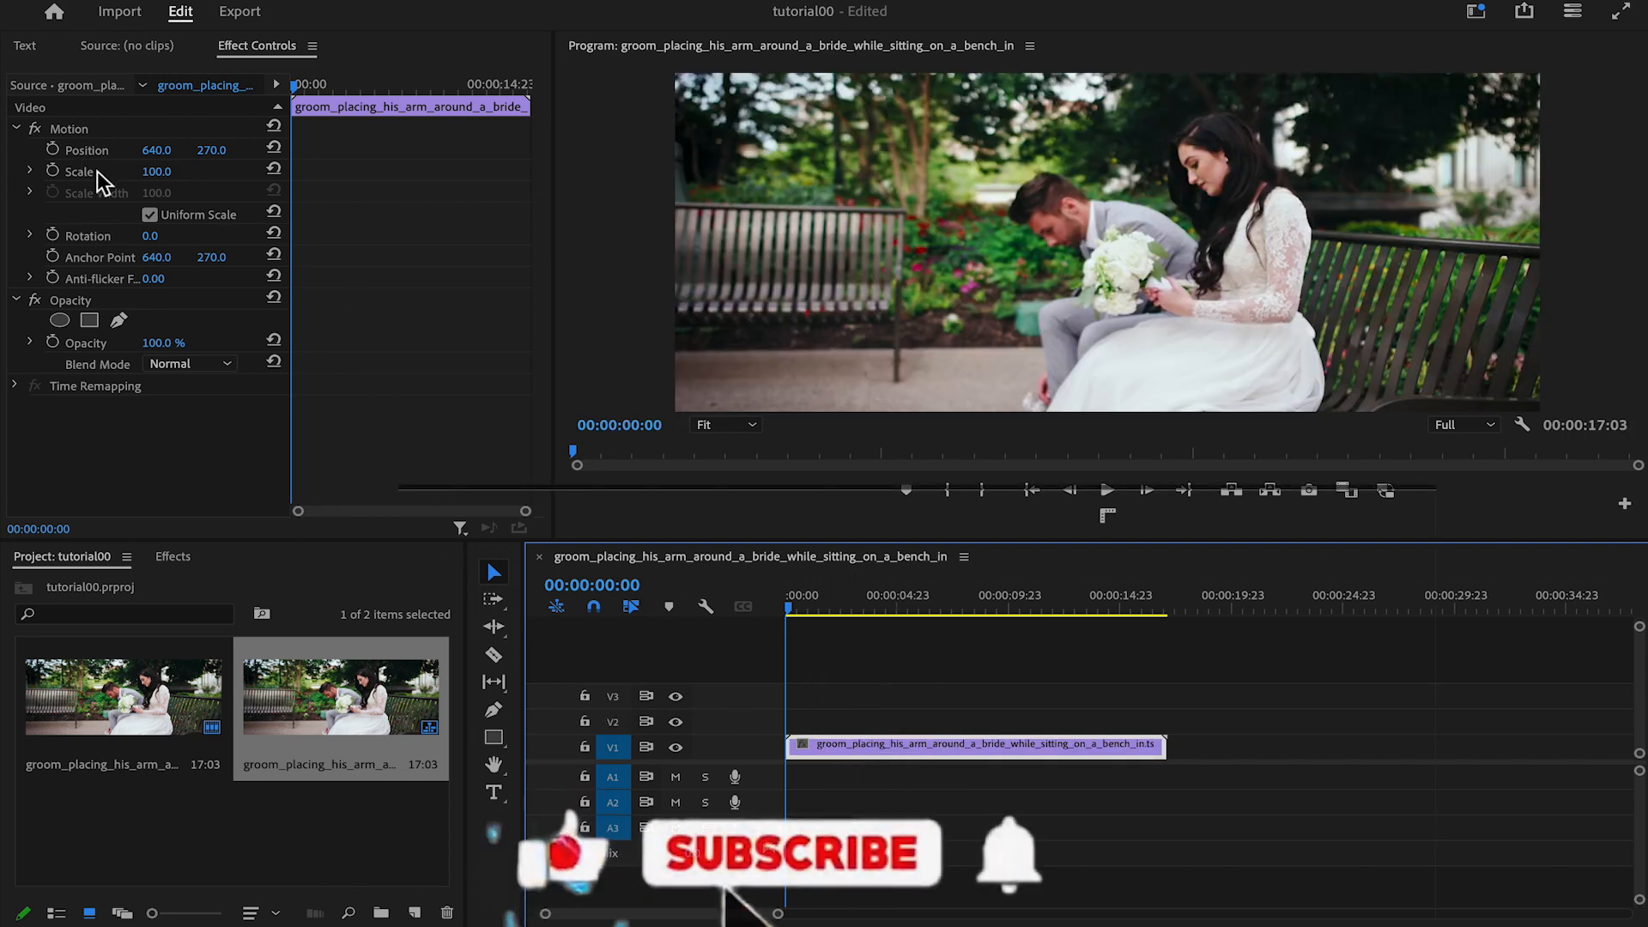
left_click_drag(157, 153, 129, 172)
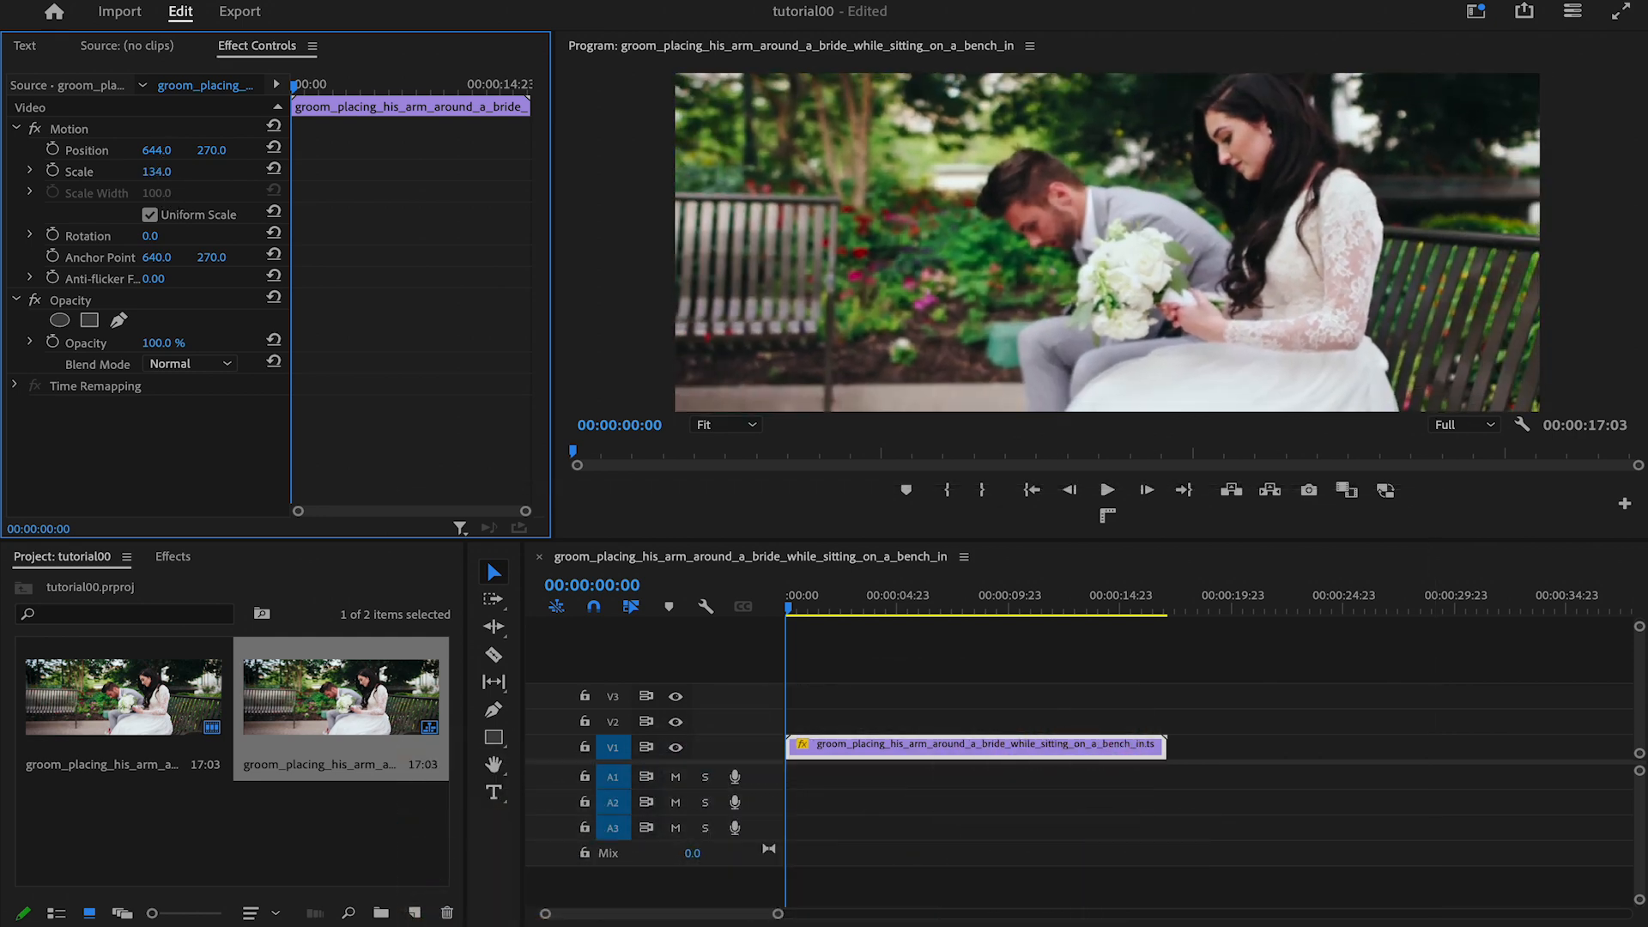
left_click(53, 174)
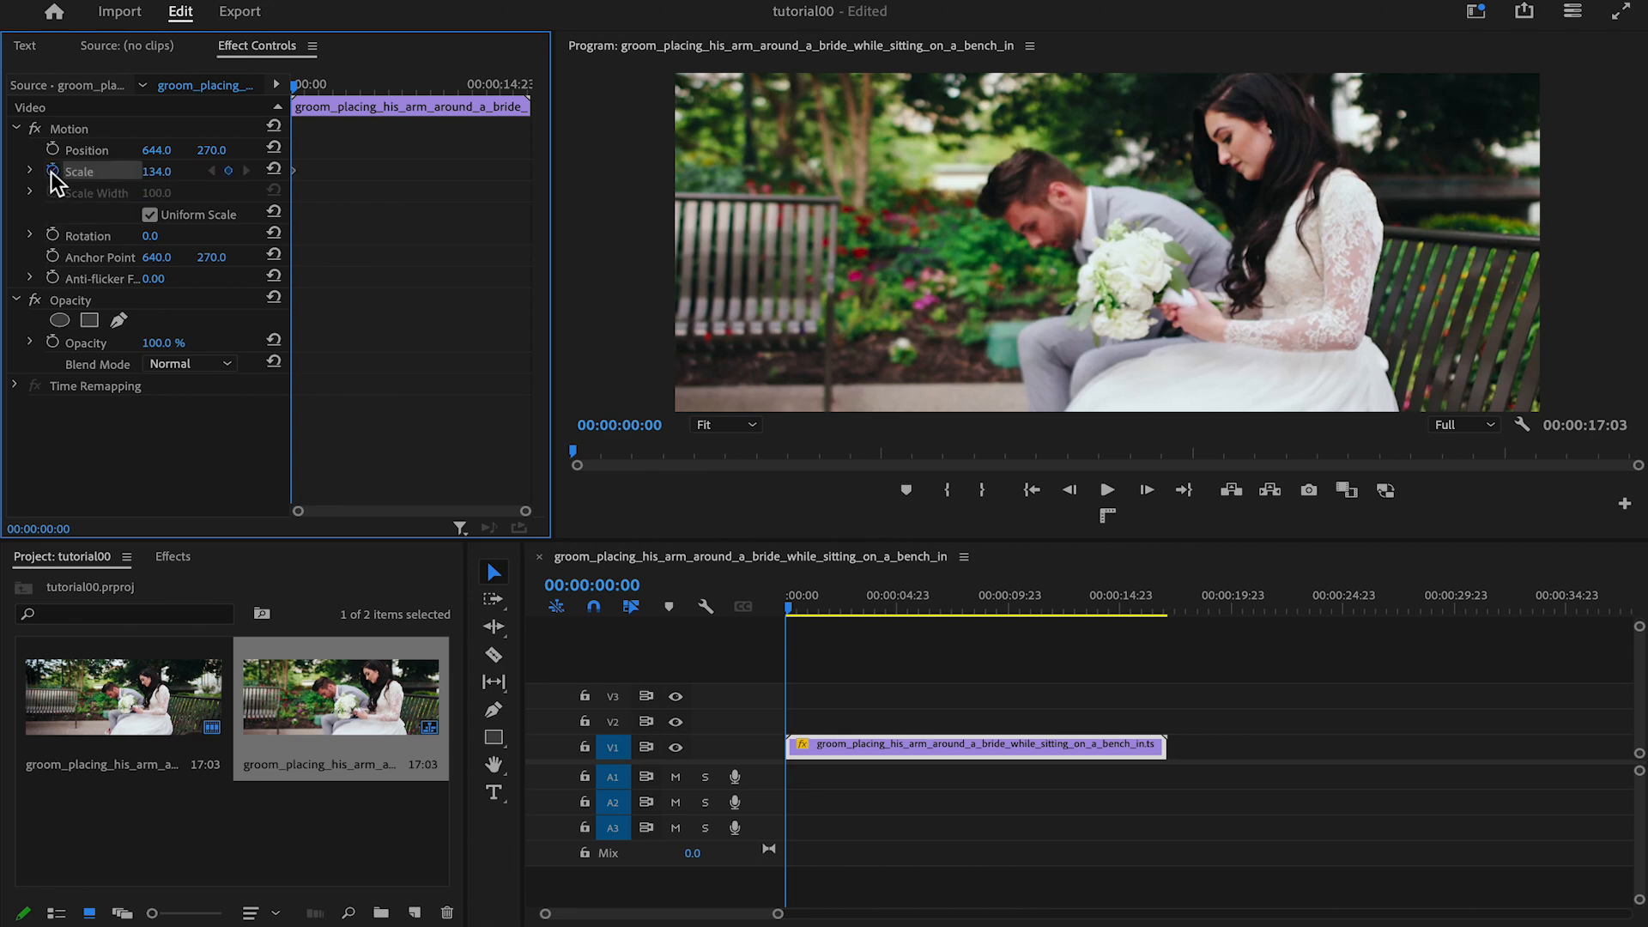
- Scrub the playhead through about the first three seconds of the bench clip to preview it
left_click(342, 99)
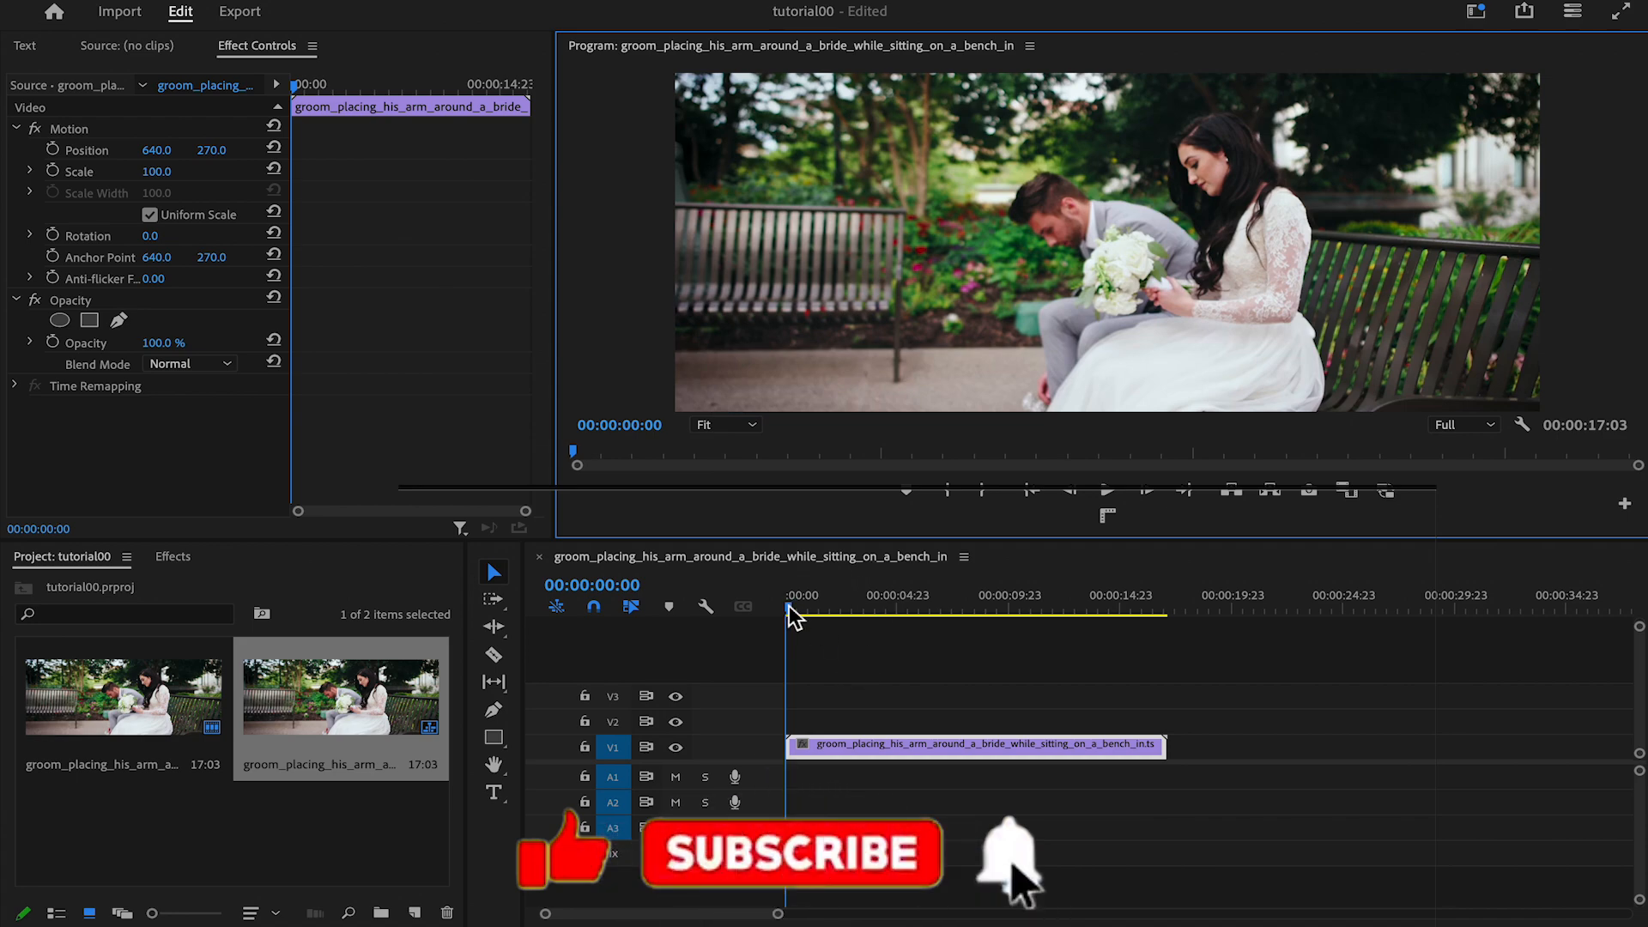
left_click_drag(791, 616, 861, 640)
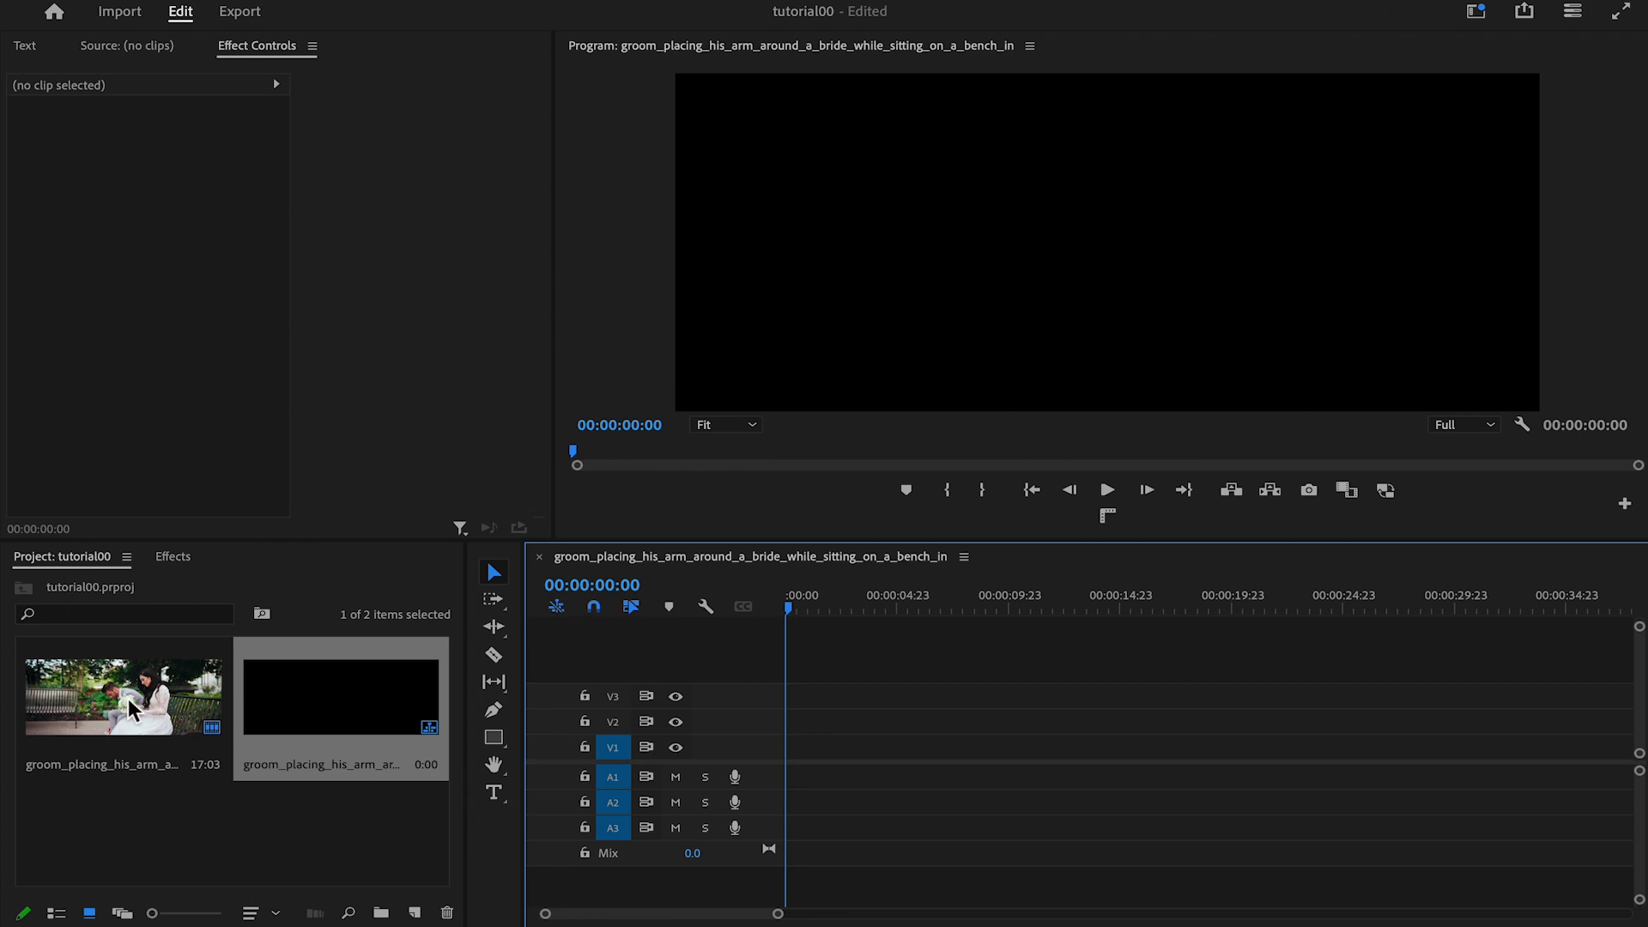
- Place the groom_placing_his_arm bench clip on track V1 at the start of the timeline
left_click_drag(131, 709, 735, 714)
left_click_drag(876, 723, 813, 748)
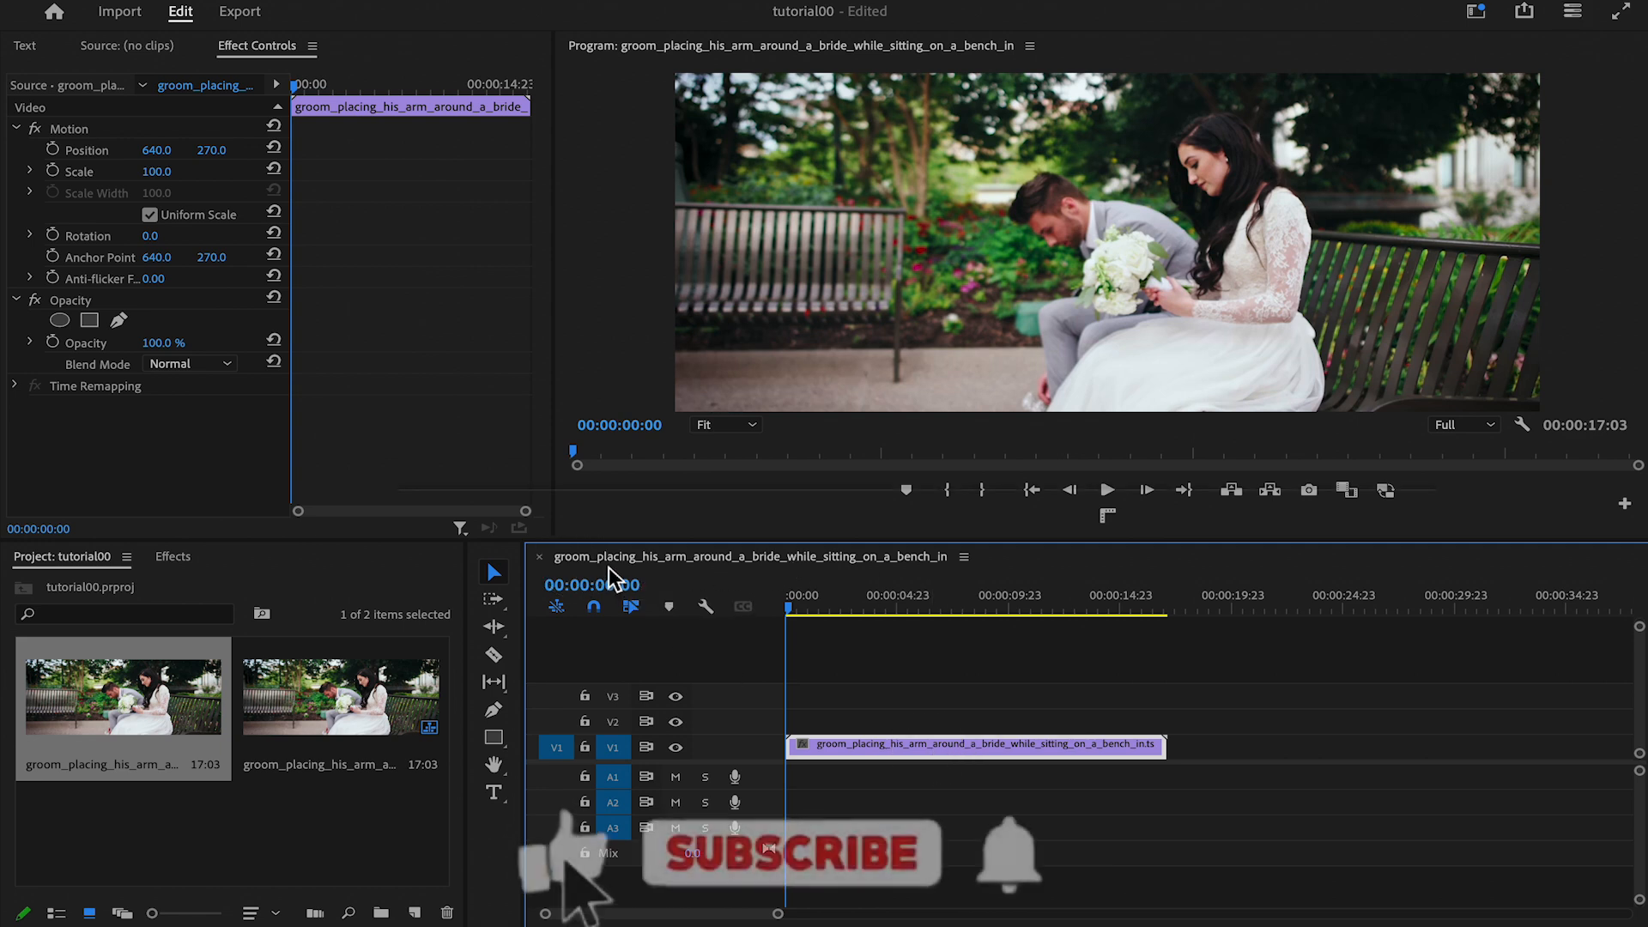
- Split the bench clip into three pieces with the Razor tool at about 3.5 and 7 seconds, and scrub across the first cut
left_click(493, 655)
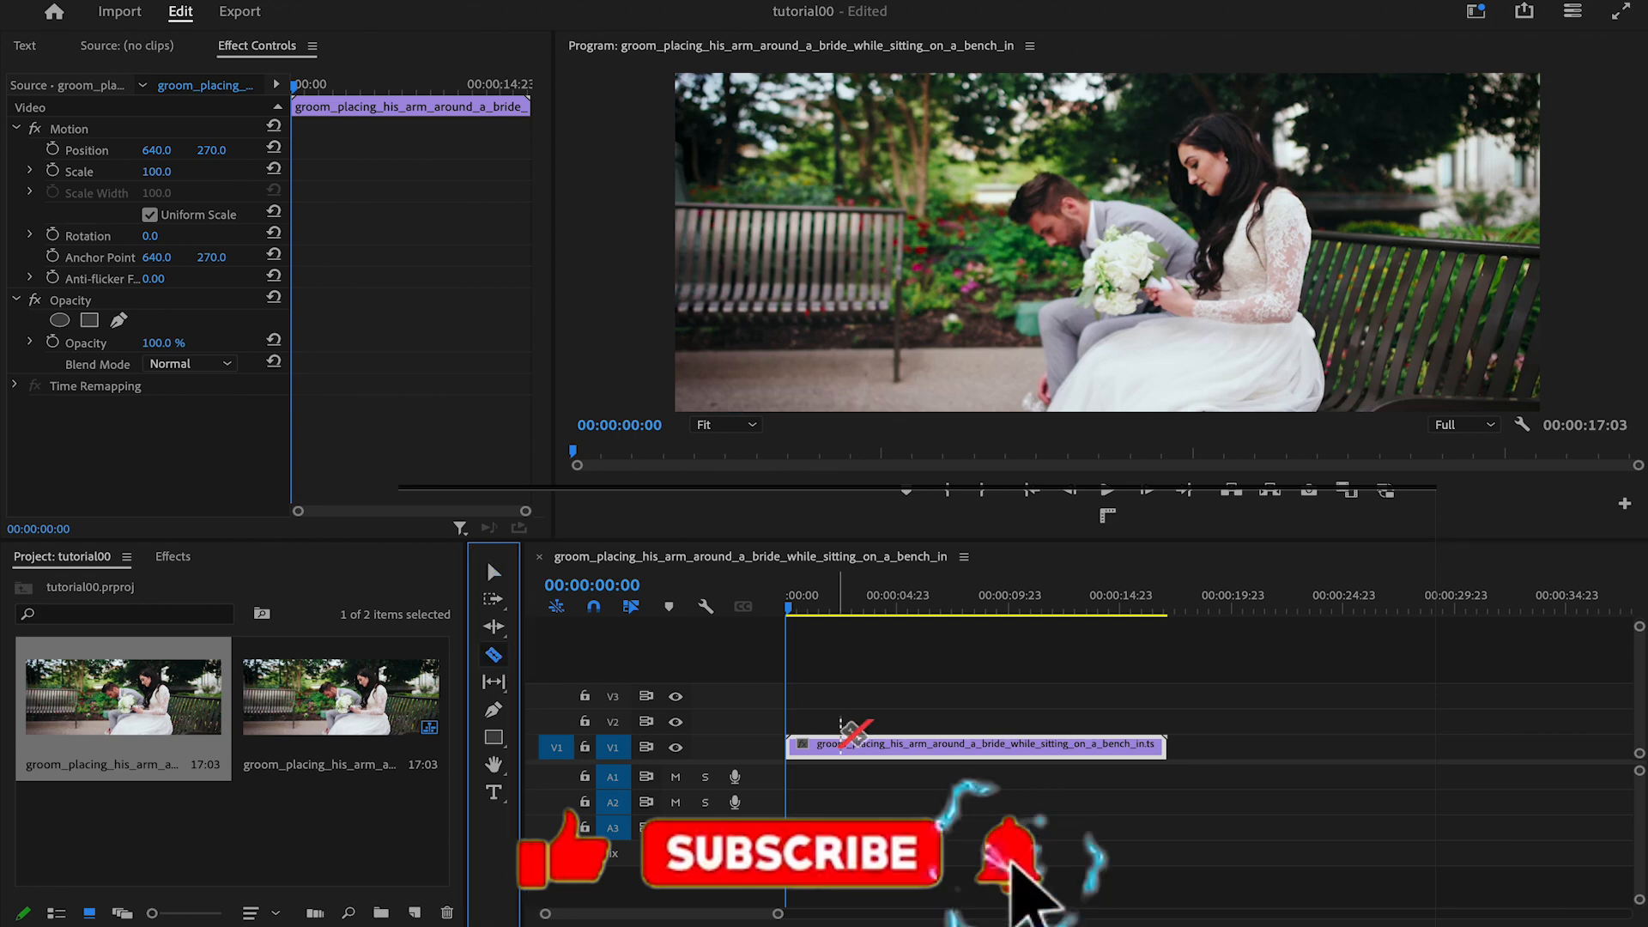
left_click(864, 746)
left_click(948, 746)
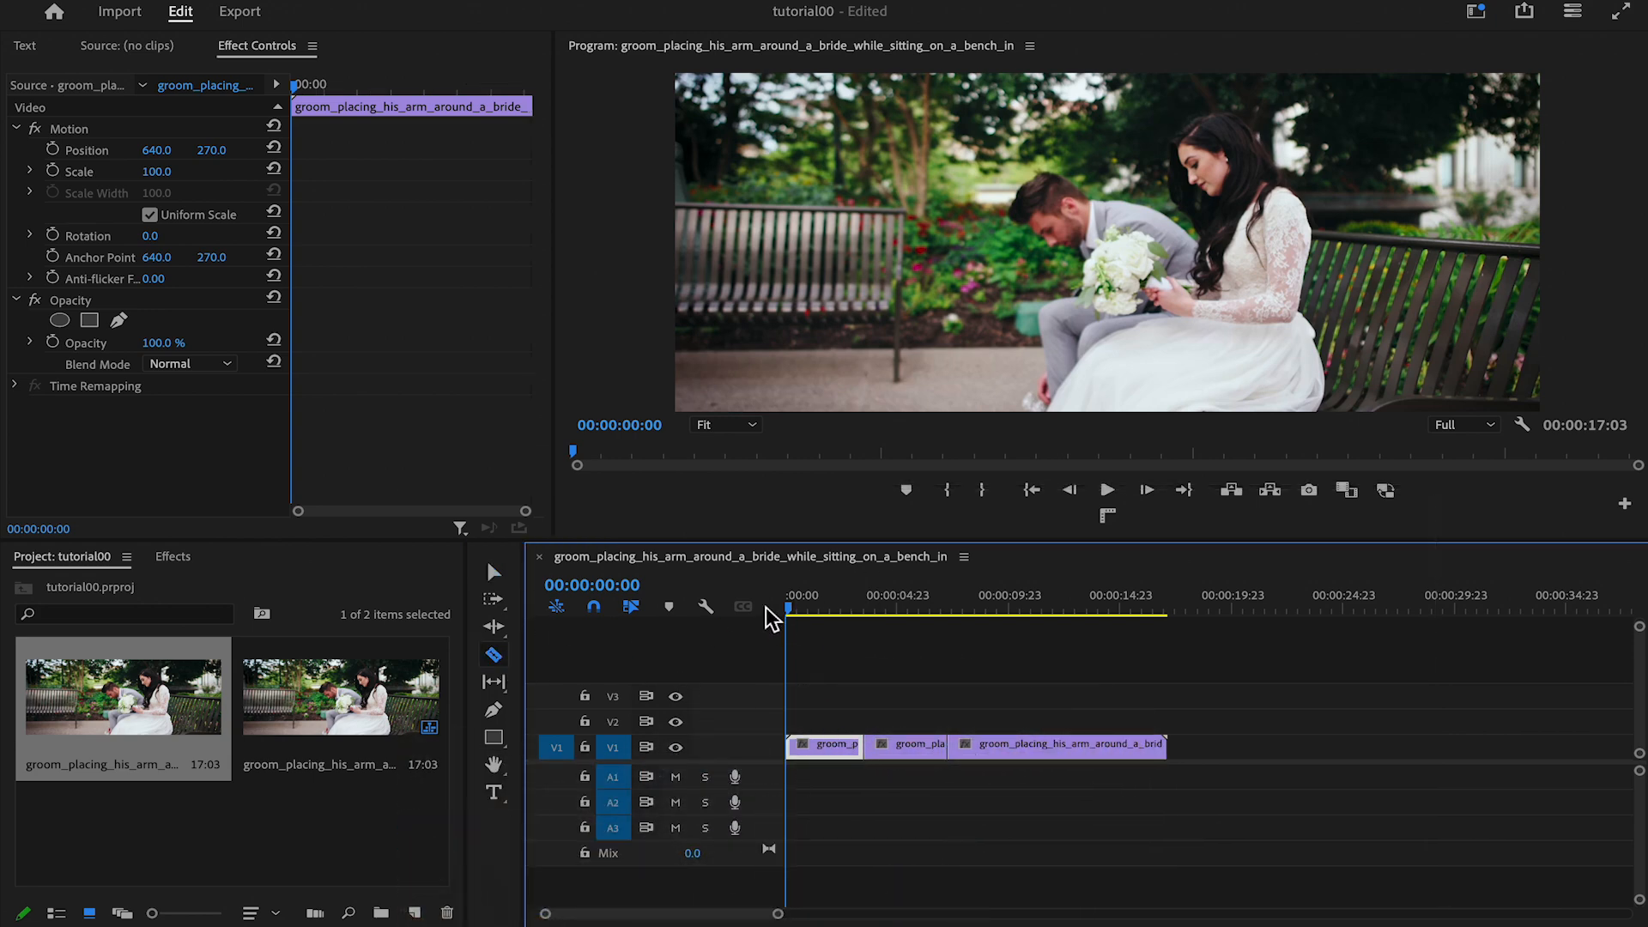
left_click_drag(791, 611, 897, 622)
- Rearrange the layout by docking the Program monitor with the Source and Effect Controls panels and the Project panel with the Timeline
left_click_drag(601, 41, 394, 211)
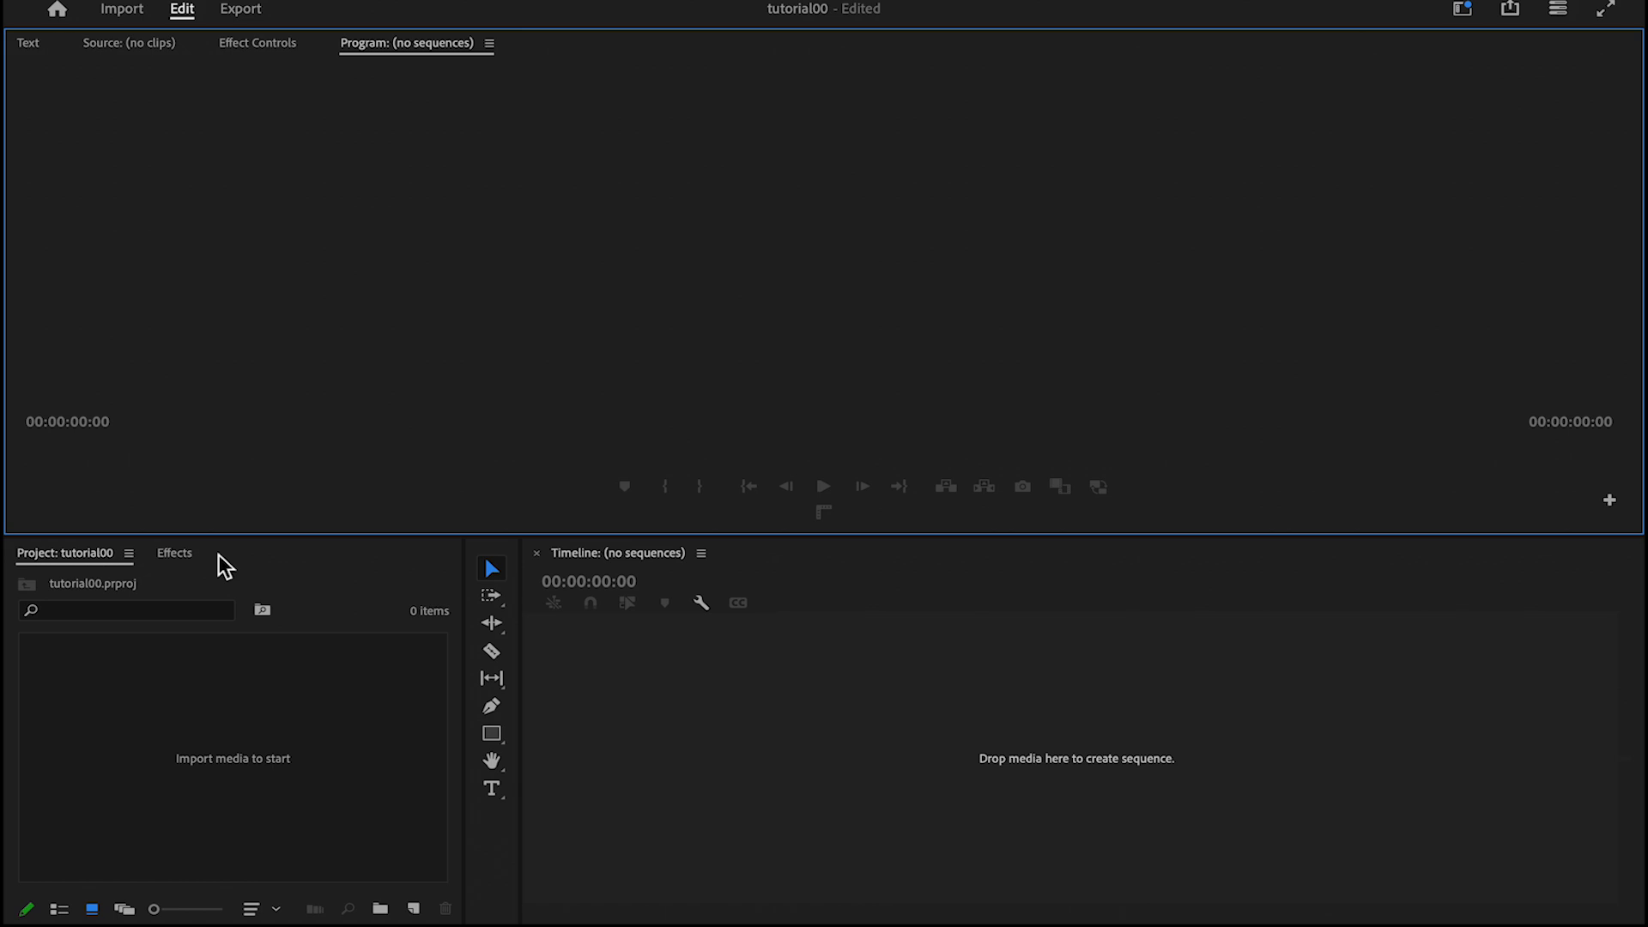
left_click_drag(224, 567, 724, 641)
left_click(259, 49)
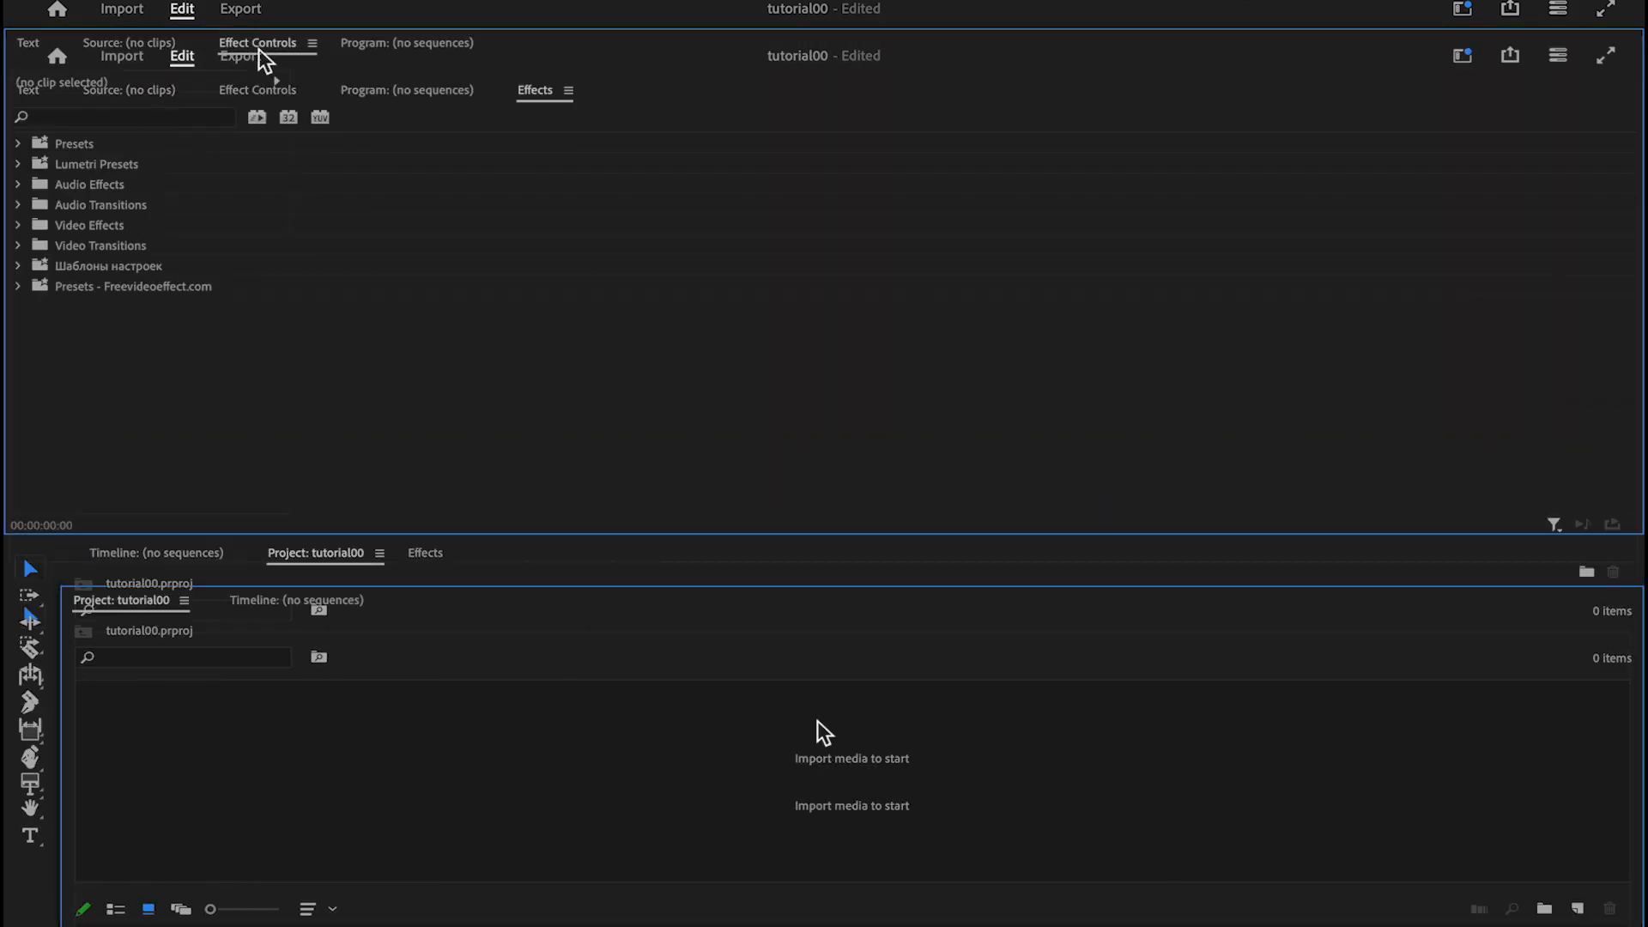
left_click(385, 44)
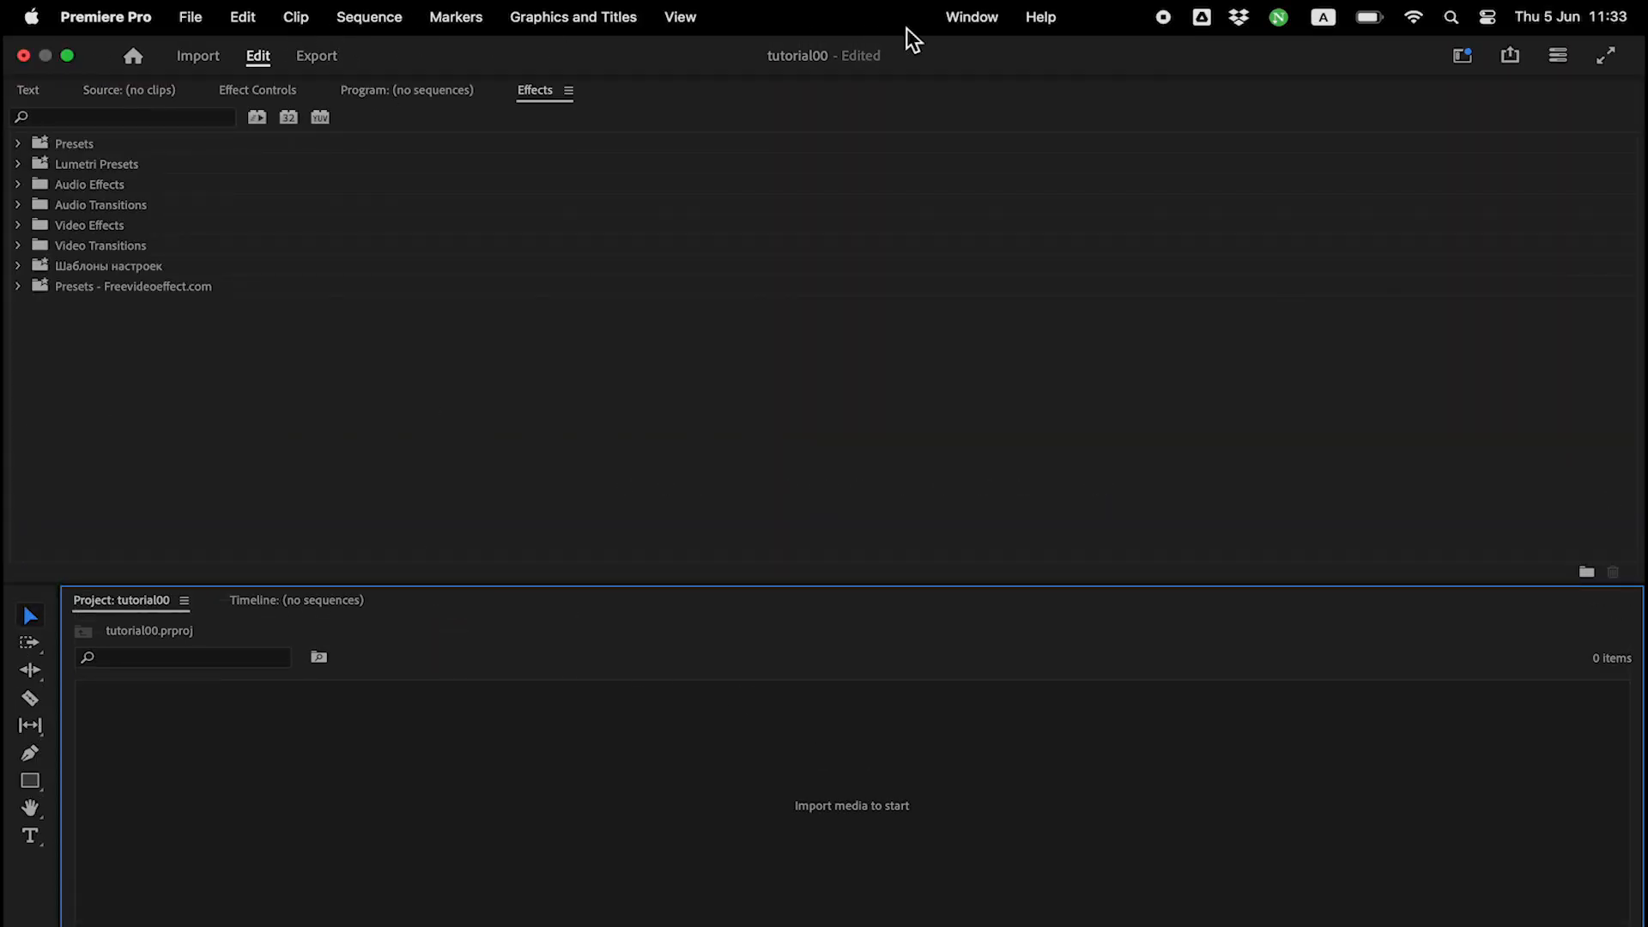
- Save the current panel layout as a new workspace named pigeonhawk
left_click(966, 19)
mouse_move(1006, 54)
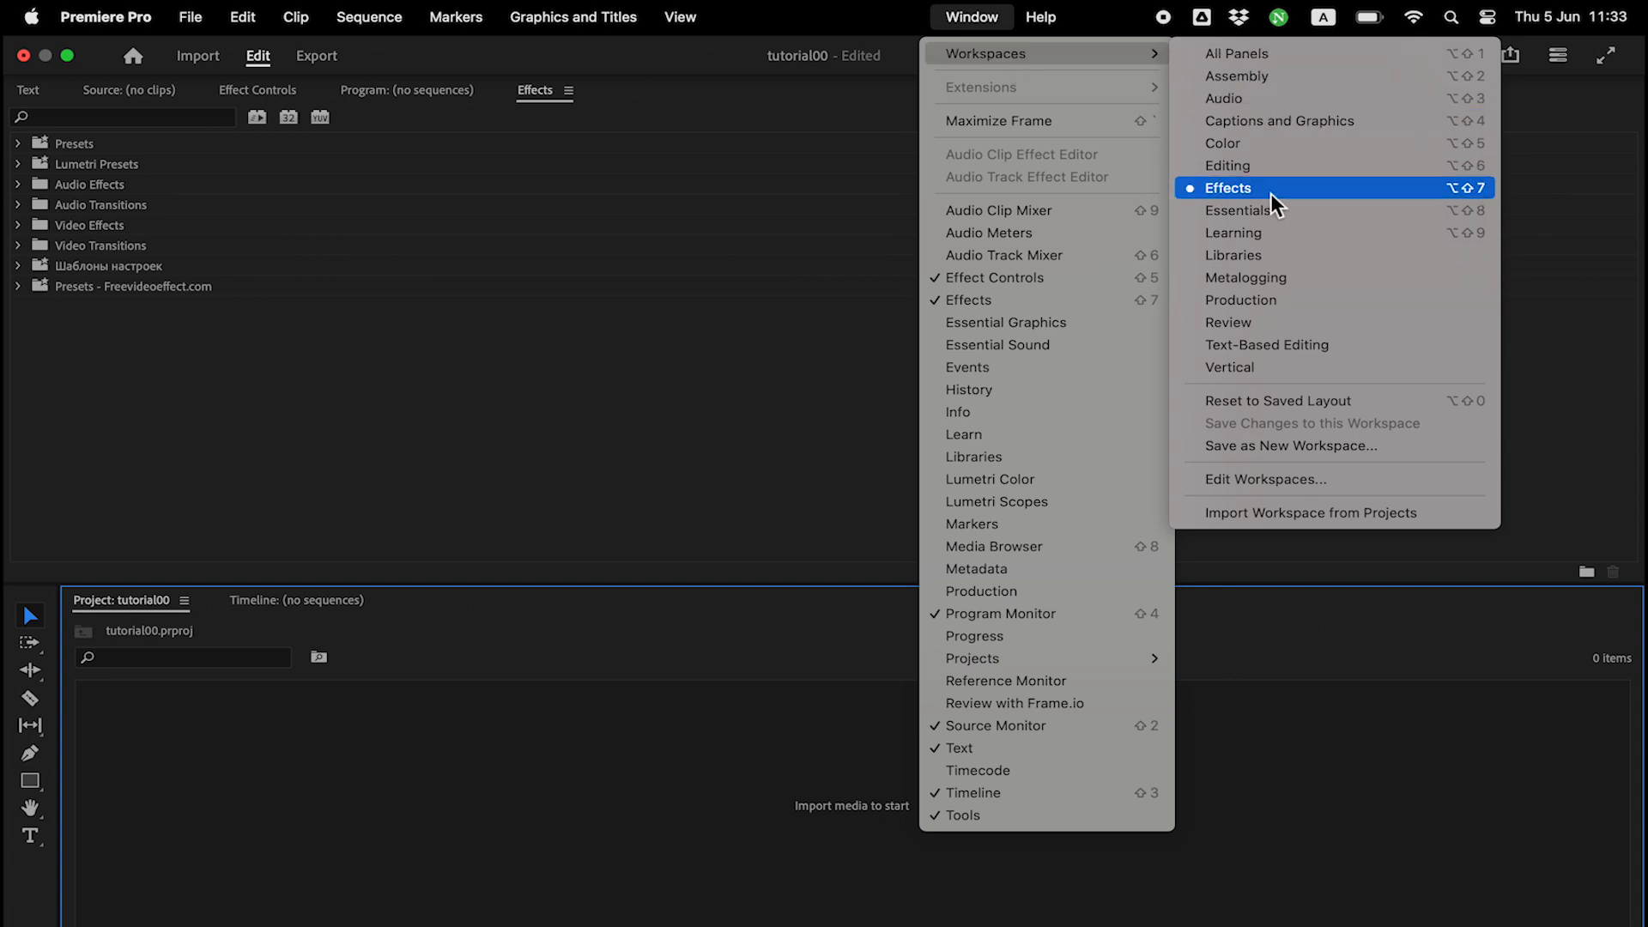
left_click(1300, 446)
type("pigeonhawk")
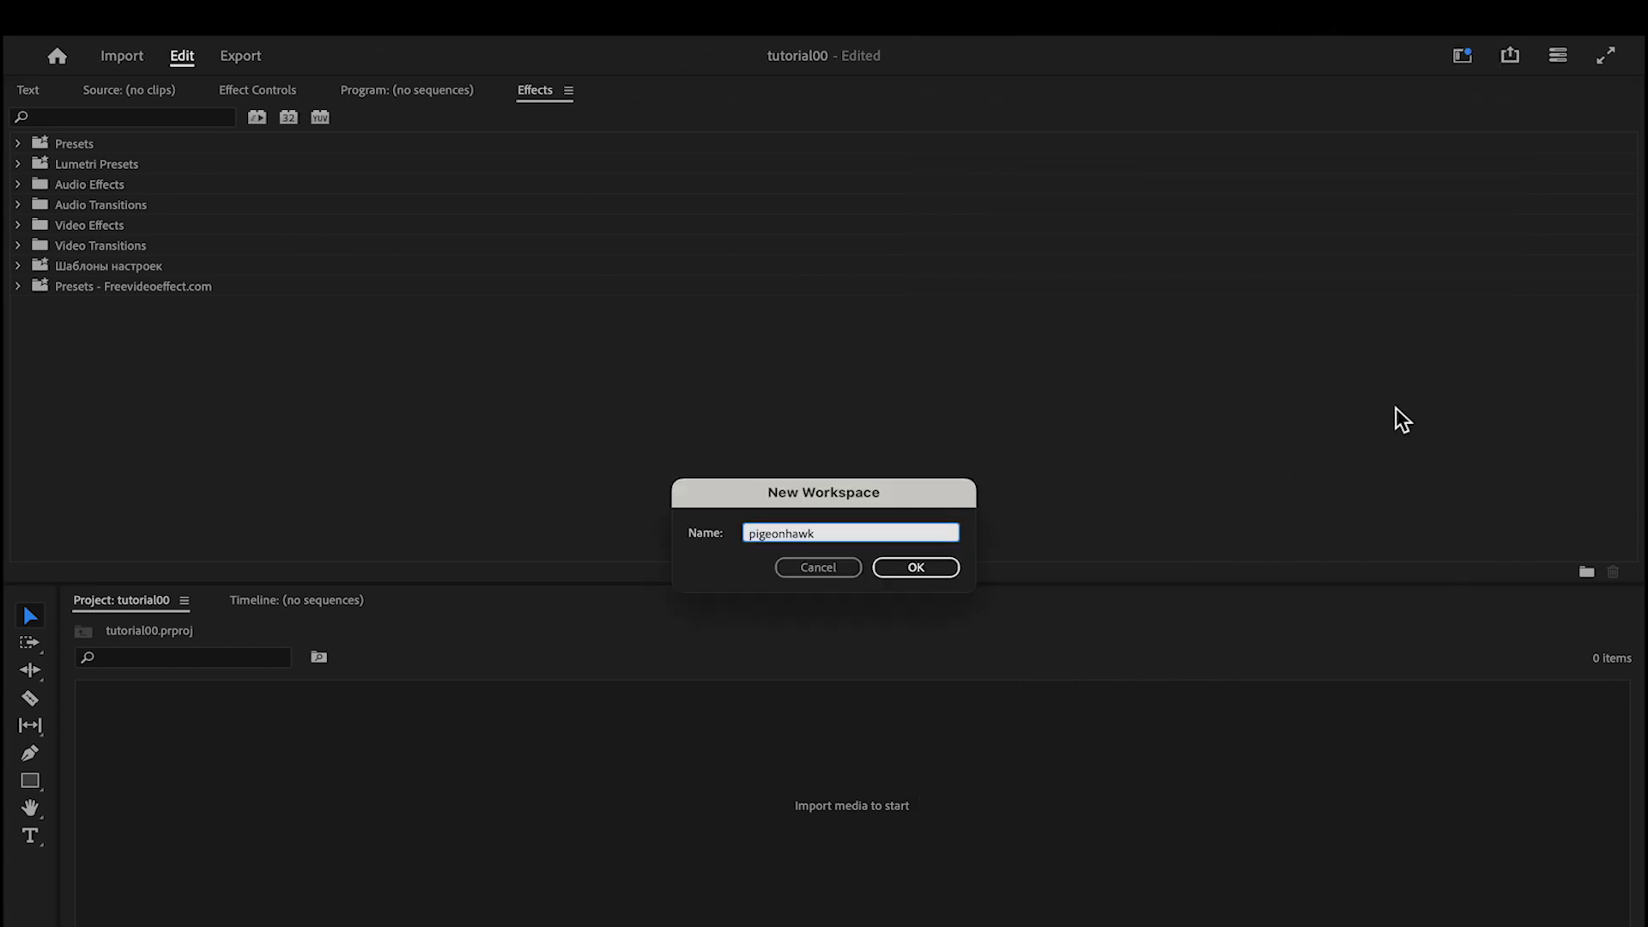
left_click(929, 574)
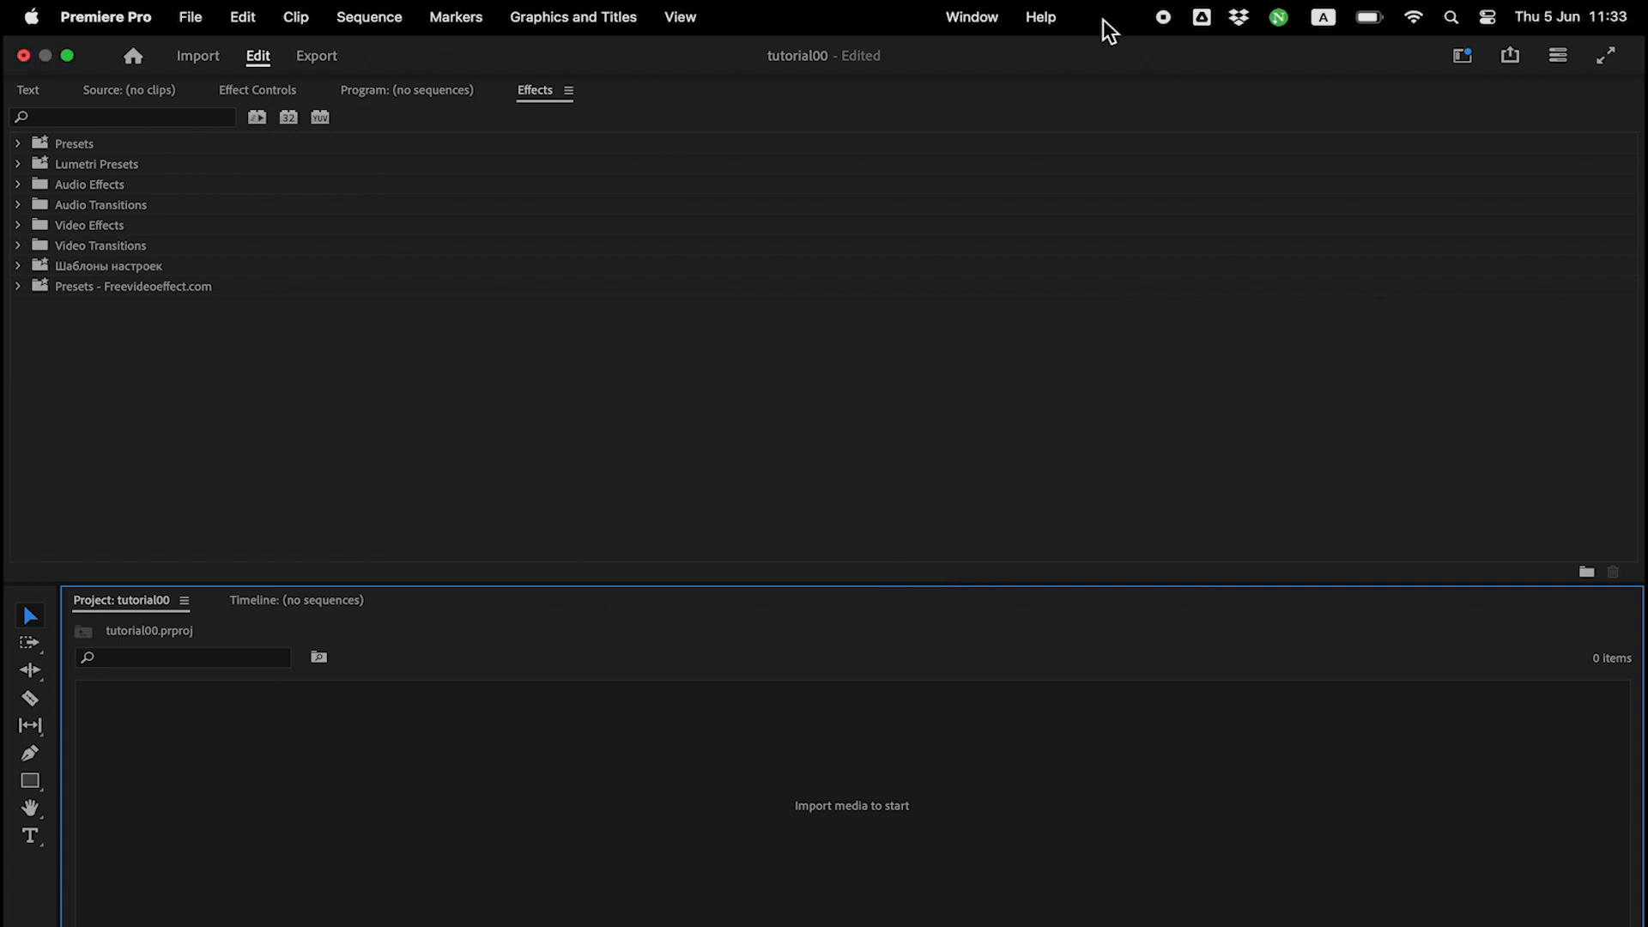
left_click(965, 20)
mouse_move(1085, 57)
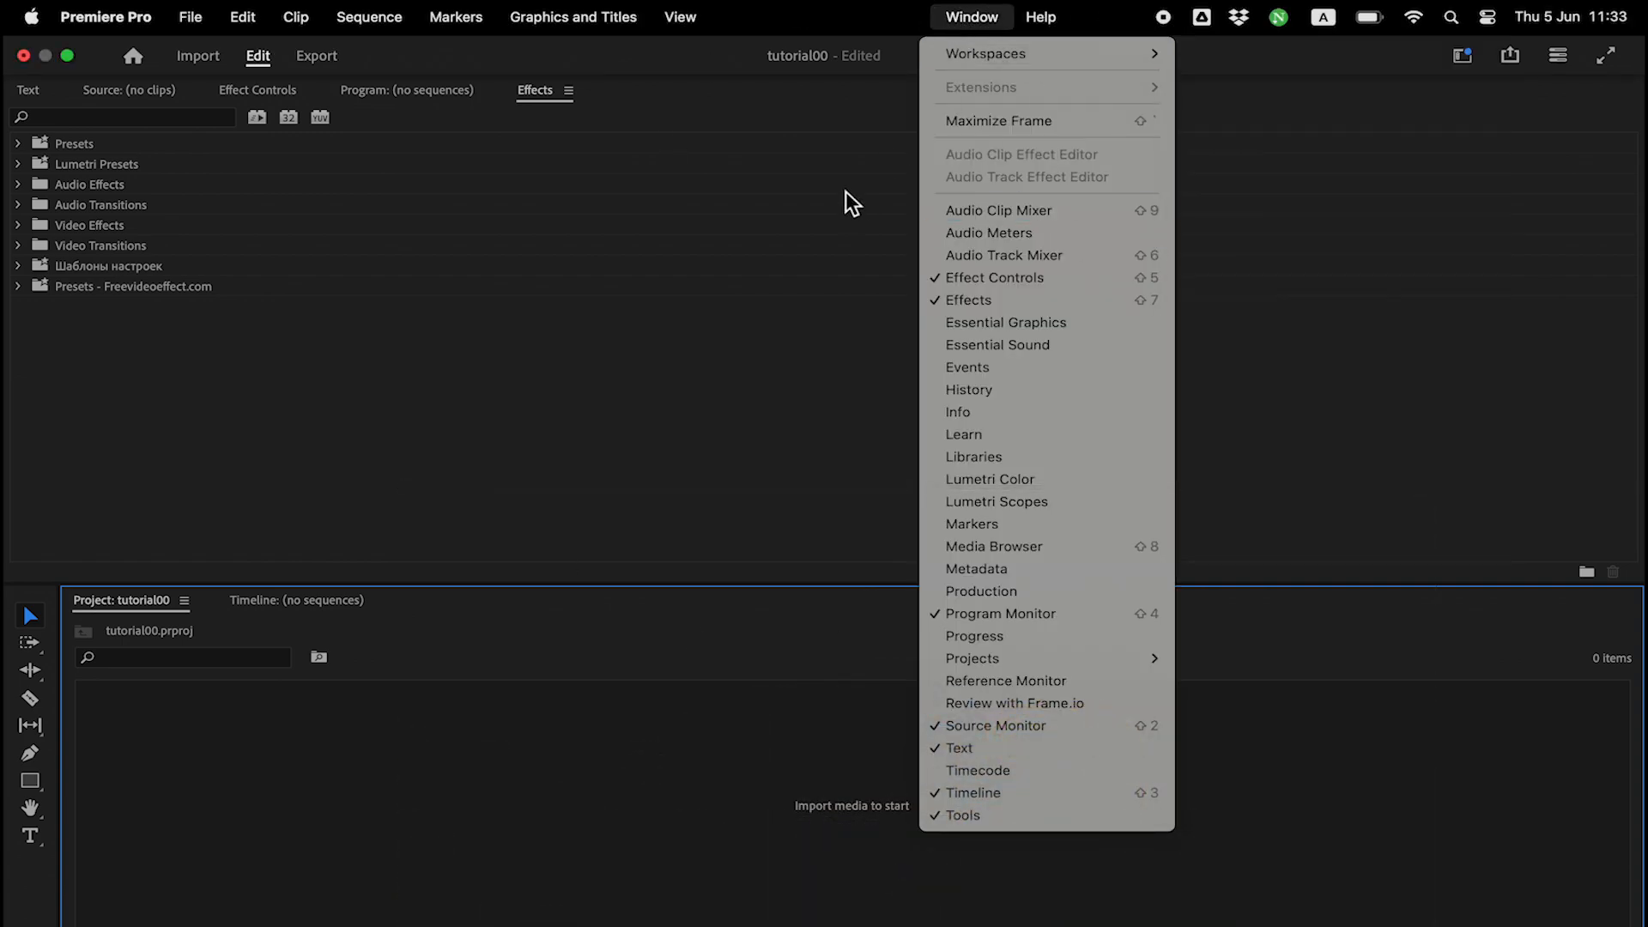
left_click(847, 193)
- Reset the pigeonhawk workspace to its saved layout
left_click(965, 19)
mouse_move(1037, 55)
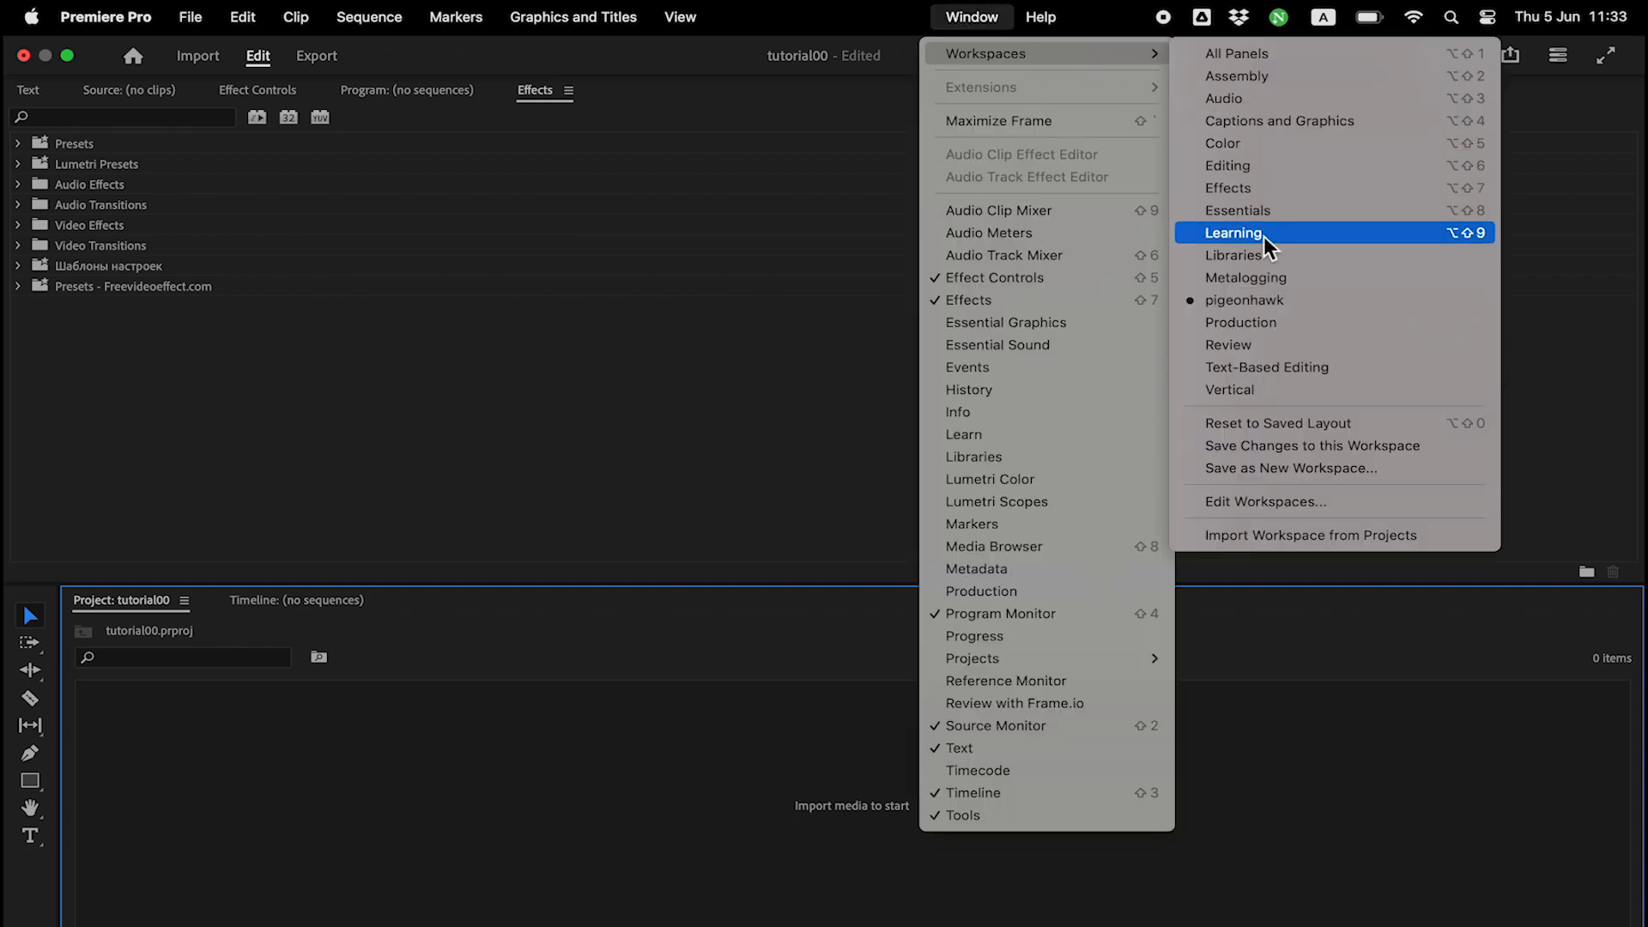
left_click(1300, 429)
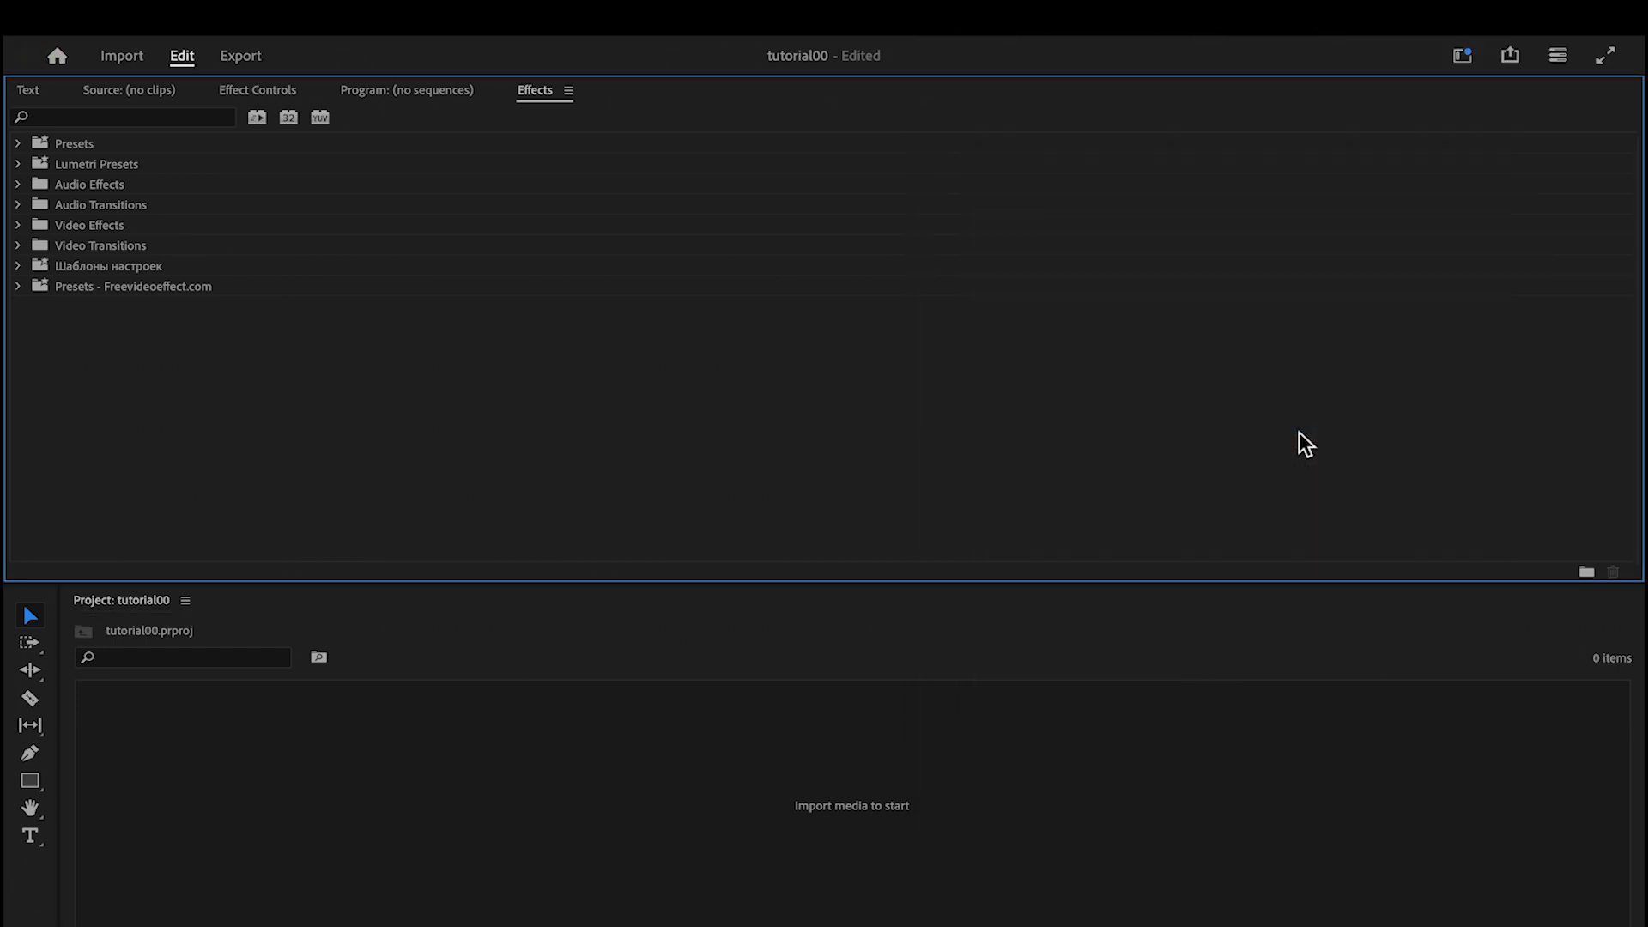
- Import the groom_placing_his_arm_around_a_bride bench footage (.ts) from untitled folder 2 into the project
double_click(283, 697)
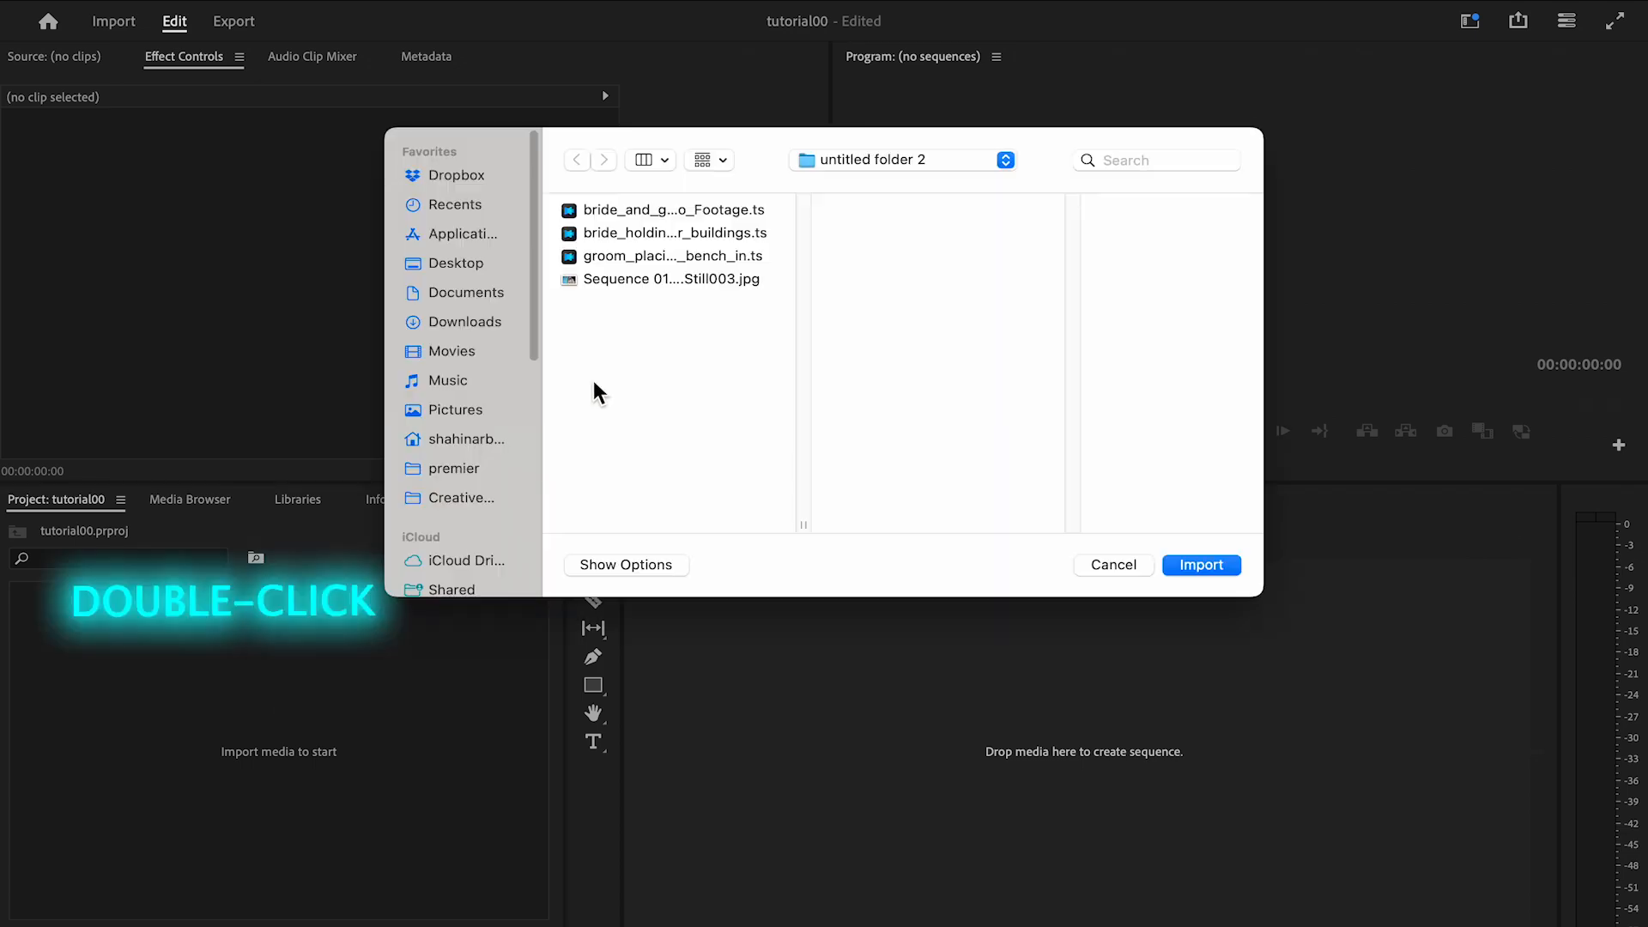
left_click(673, 257)
left_click(1202, 565)
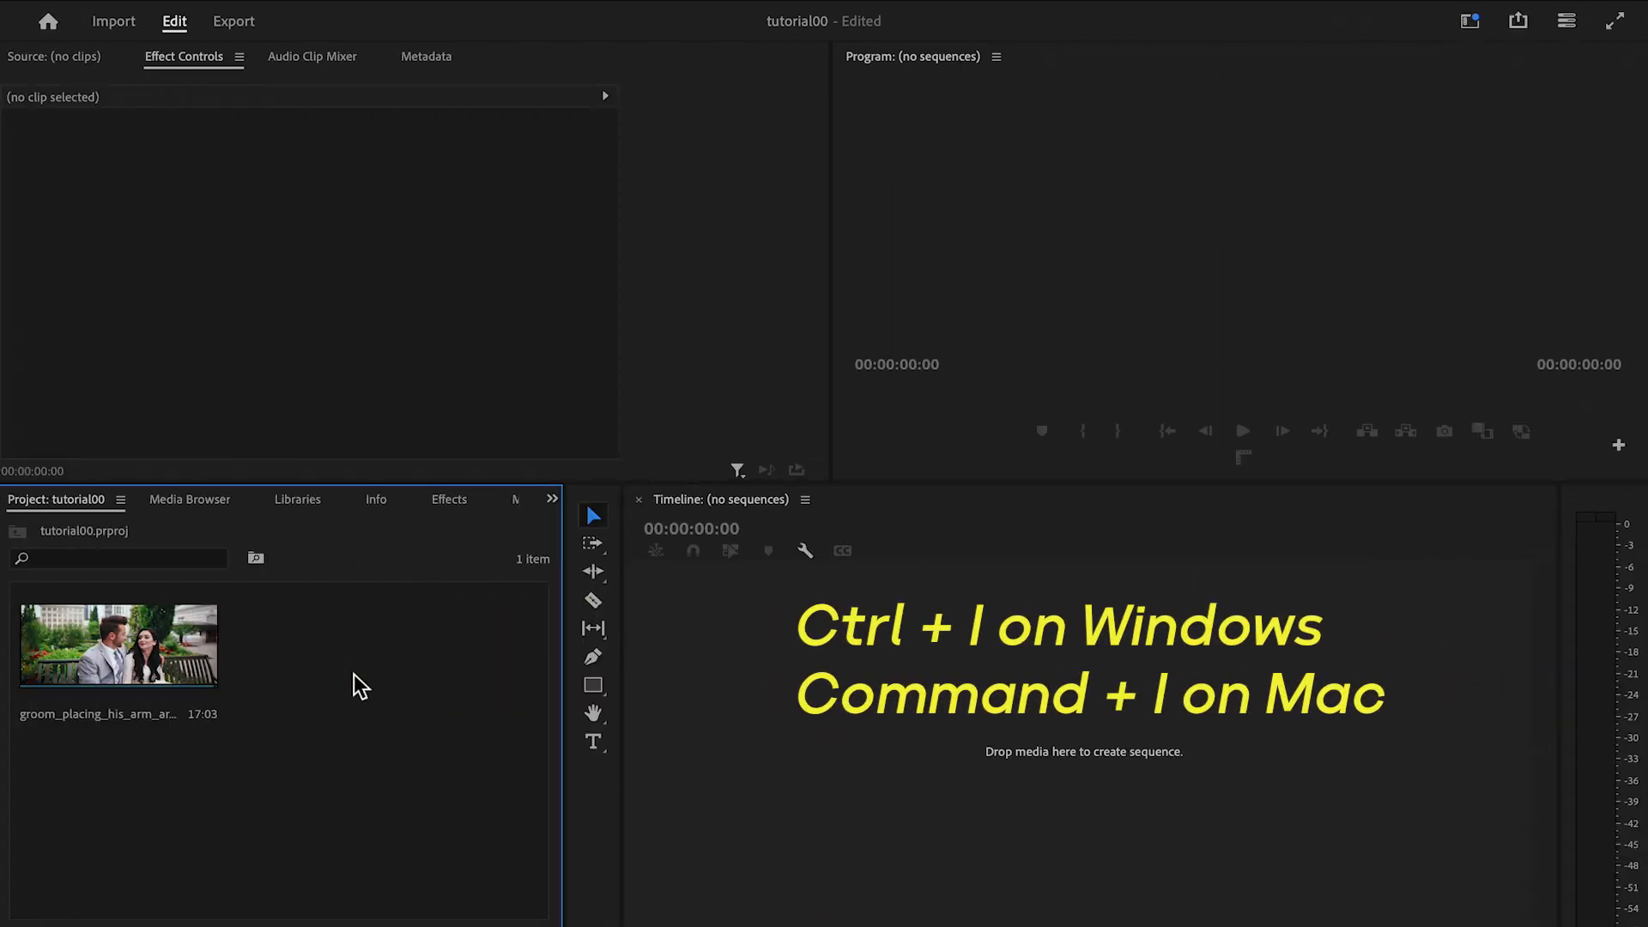
- Import the bride_holding_flowers buildings footage (.ts) from untitled folder 2 into the project
key("super+i")
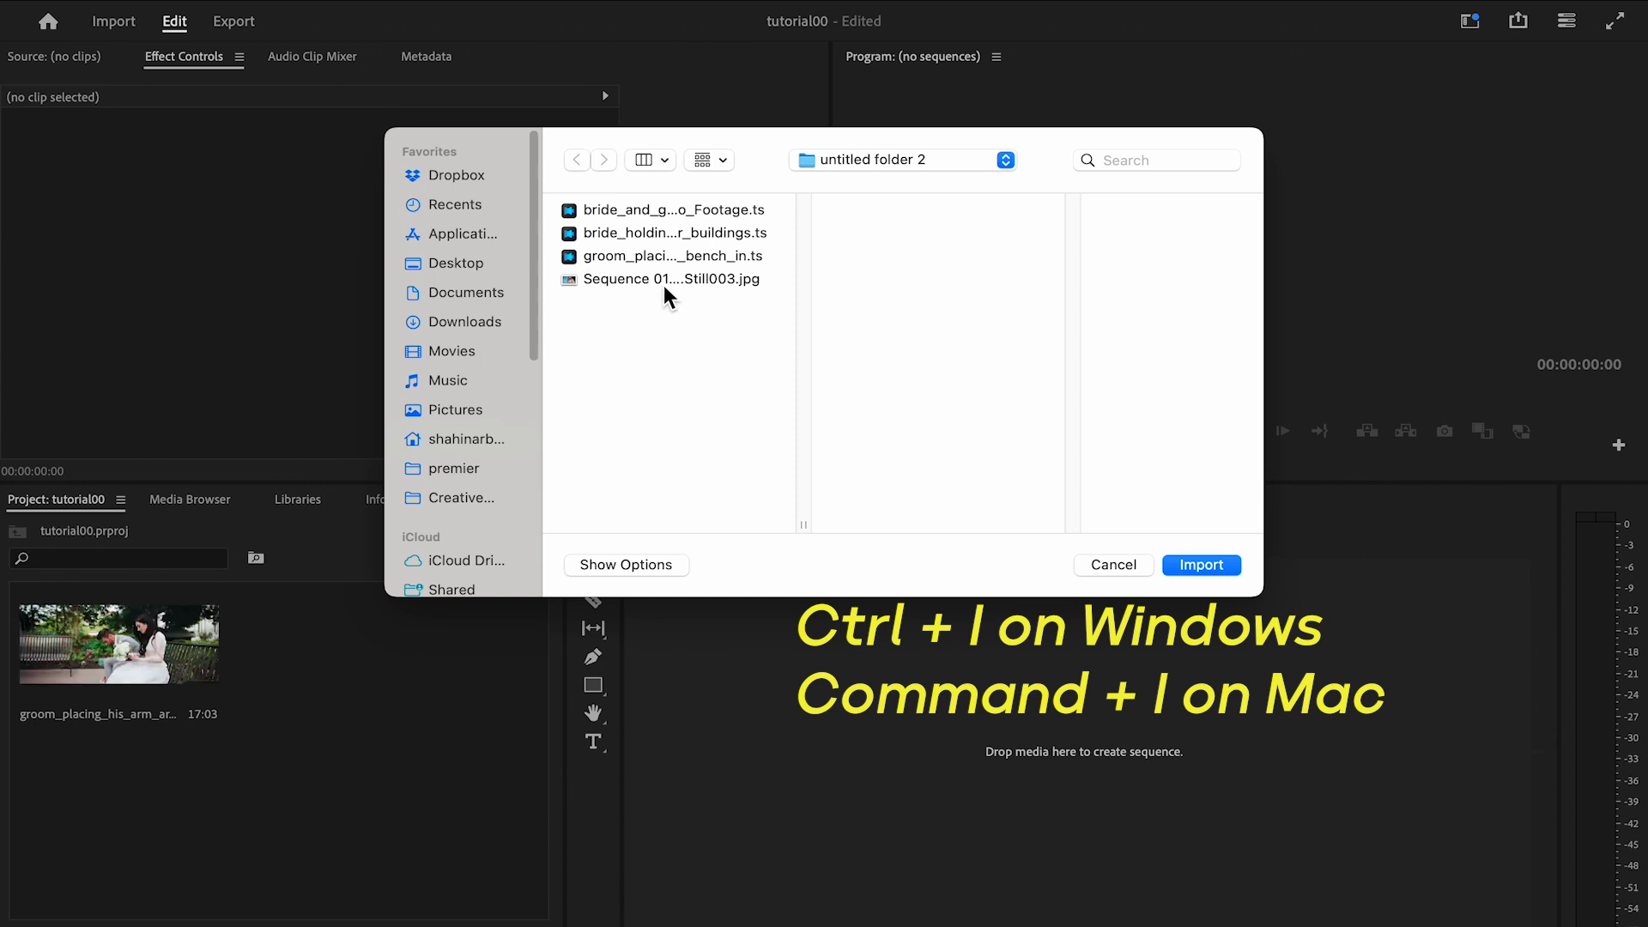
left_click(661, 233)
left_click(1202, 564)
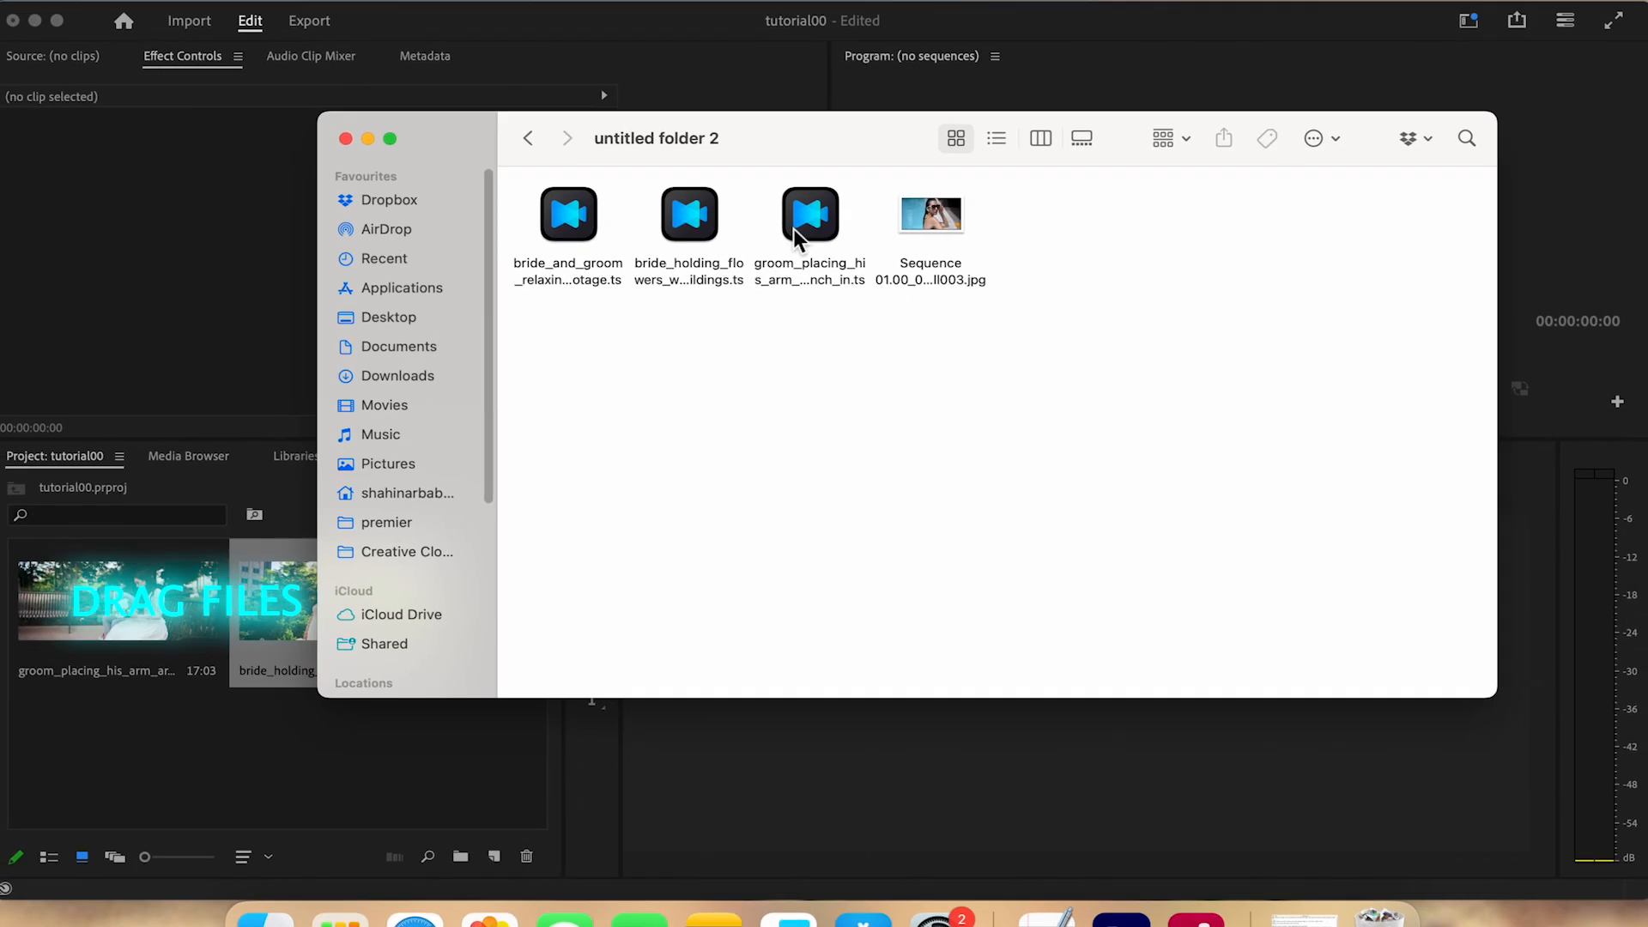
- Add the groom_placing_his_arm bench clip and the Sequence 01 Still003.jpg image from the untitled folder 2 file window to the project
left_click_drag(812, 214, 100, 736)
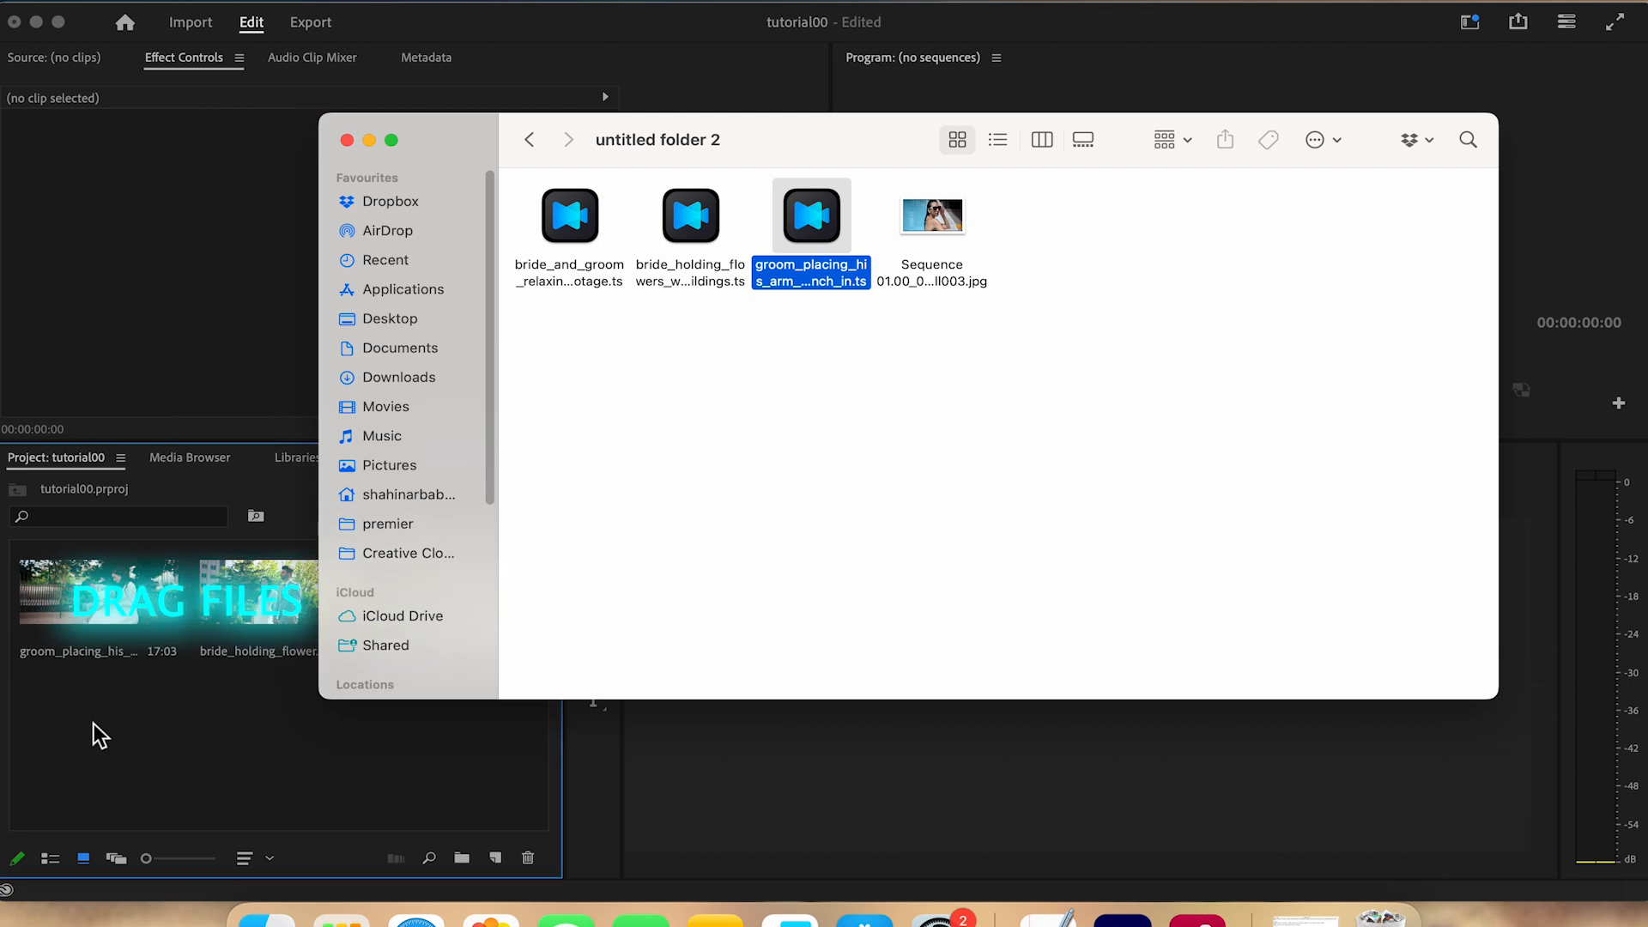
left_click_drag(964, 276, 239, 695)
left_click(372, 141)
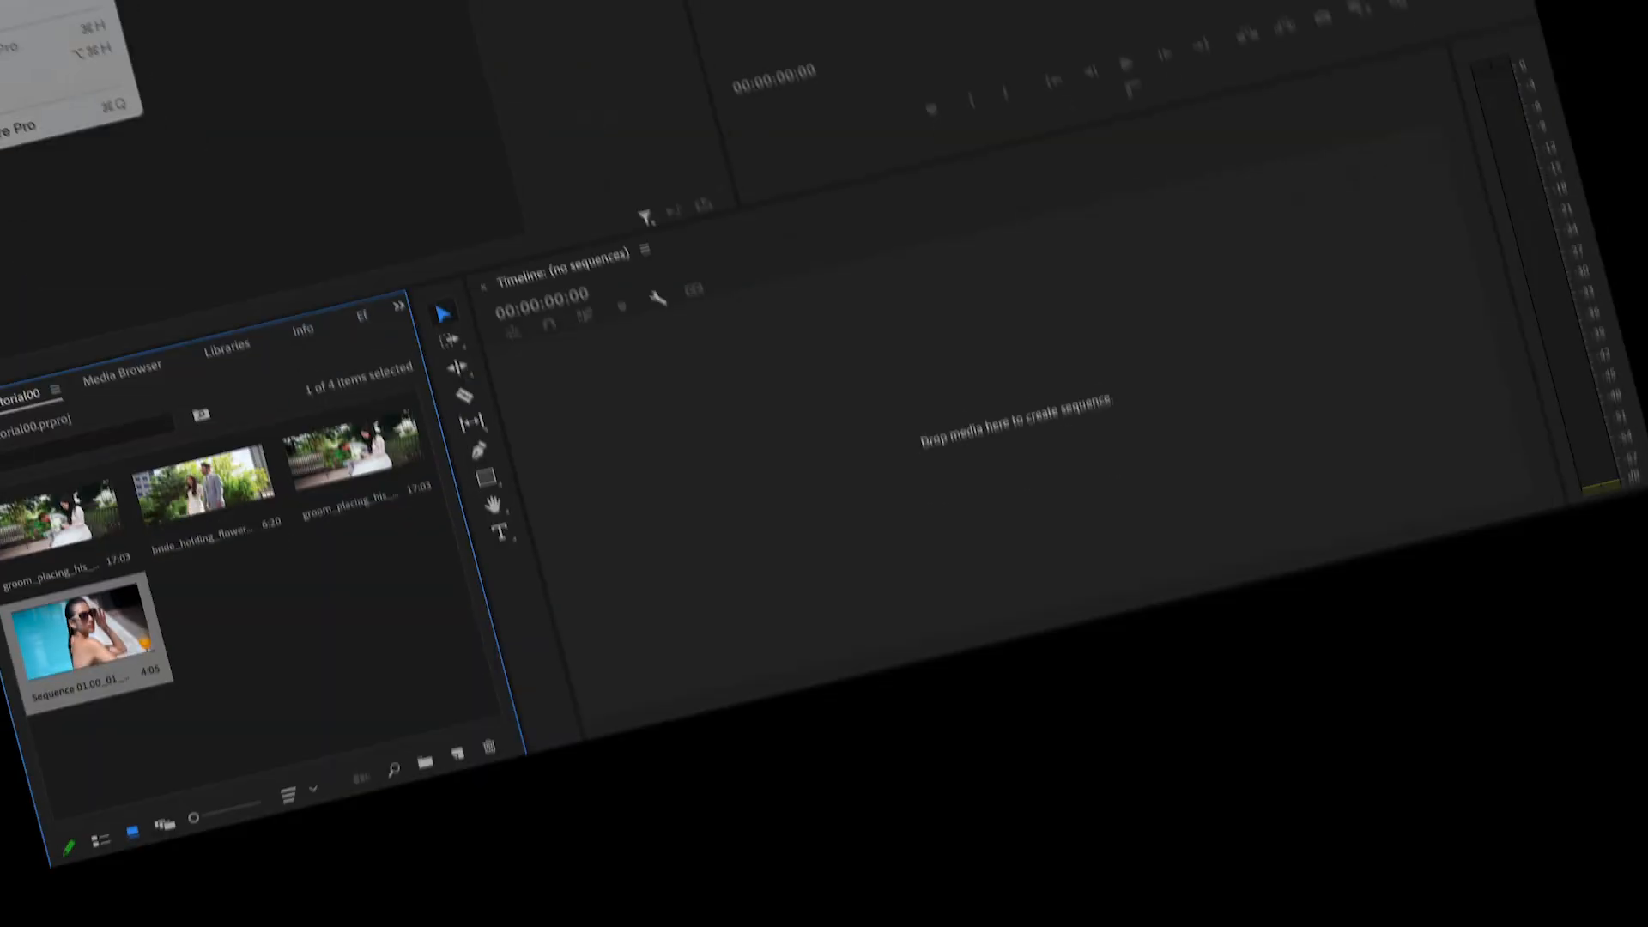
- In the Auto Save preferences, keep automatic project saving enabled, edit the save interval in minutes and apply the settings
left_click(86, 13)
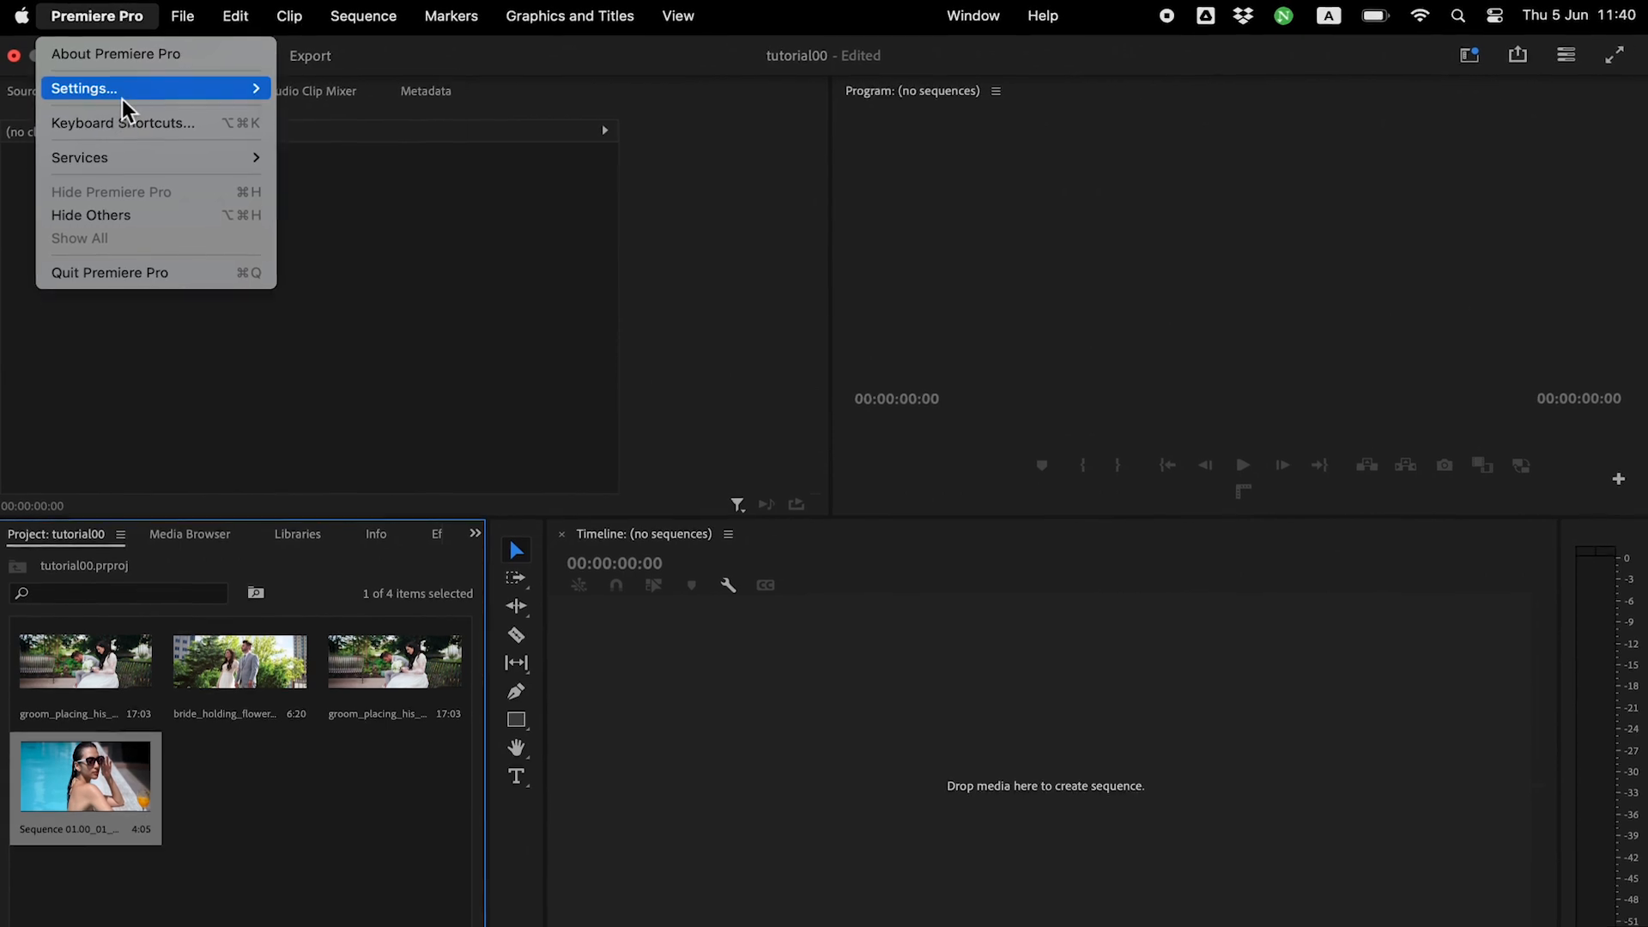
mouse_move(121, 97)
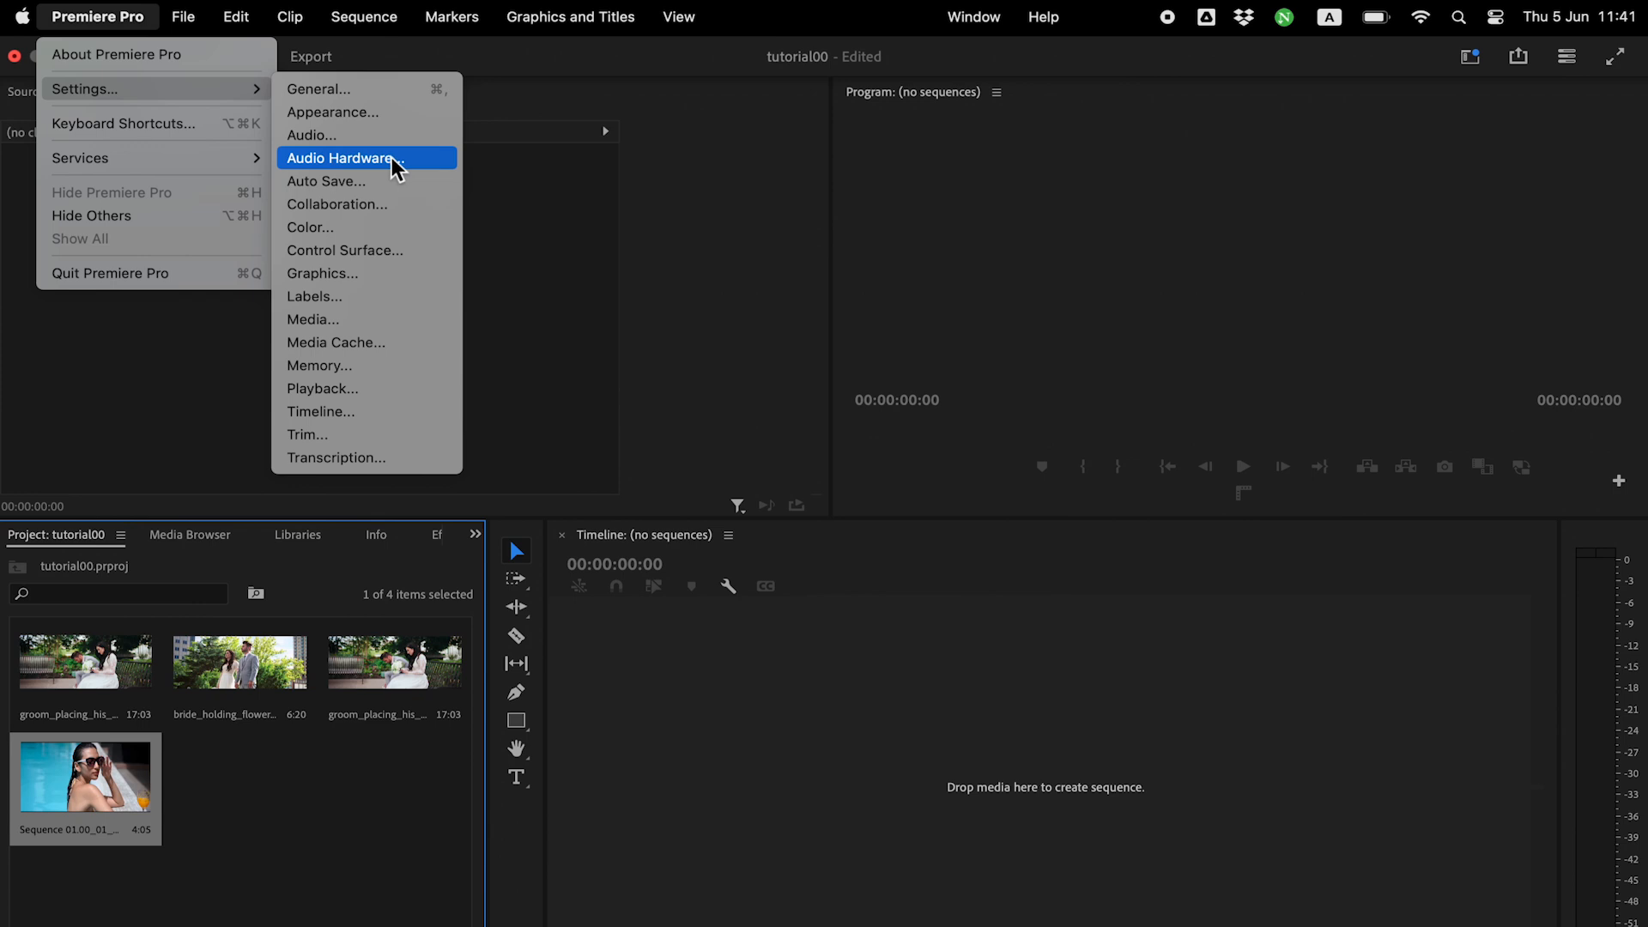
left_click(367, 180)
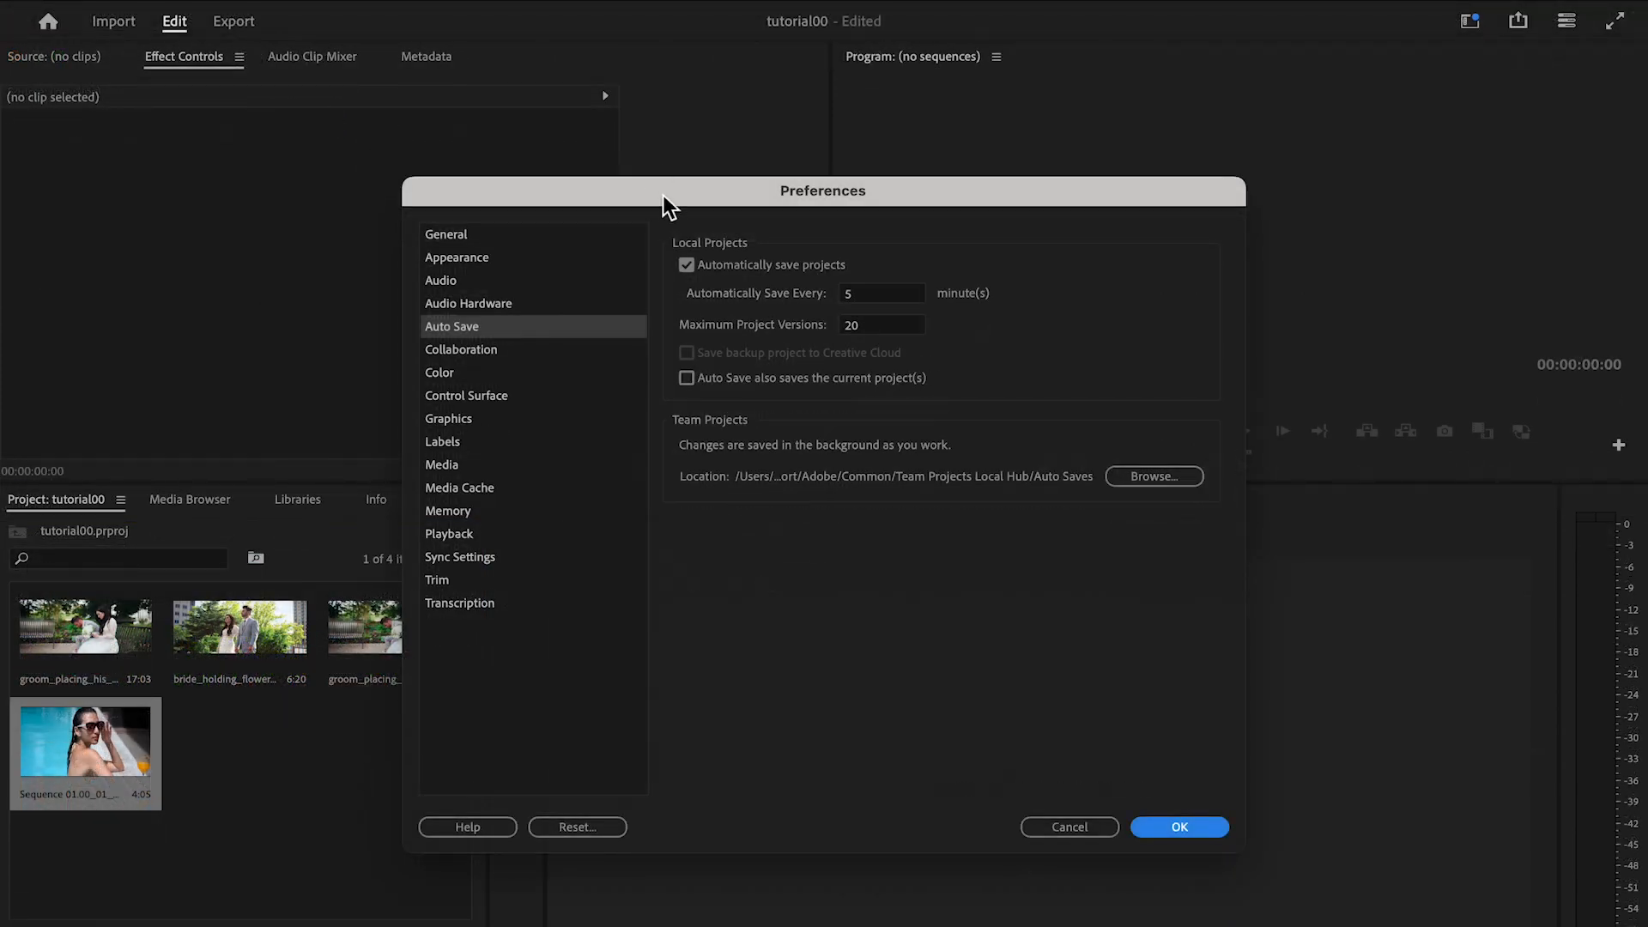
left_click_drag(662, 196, 661, 119)
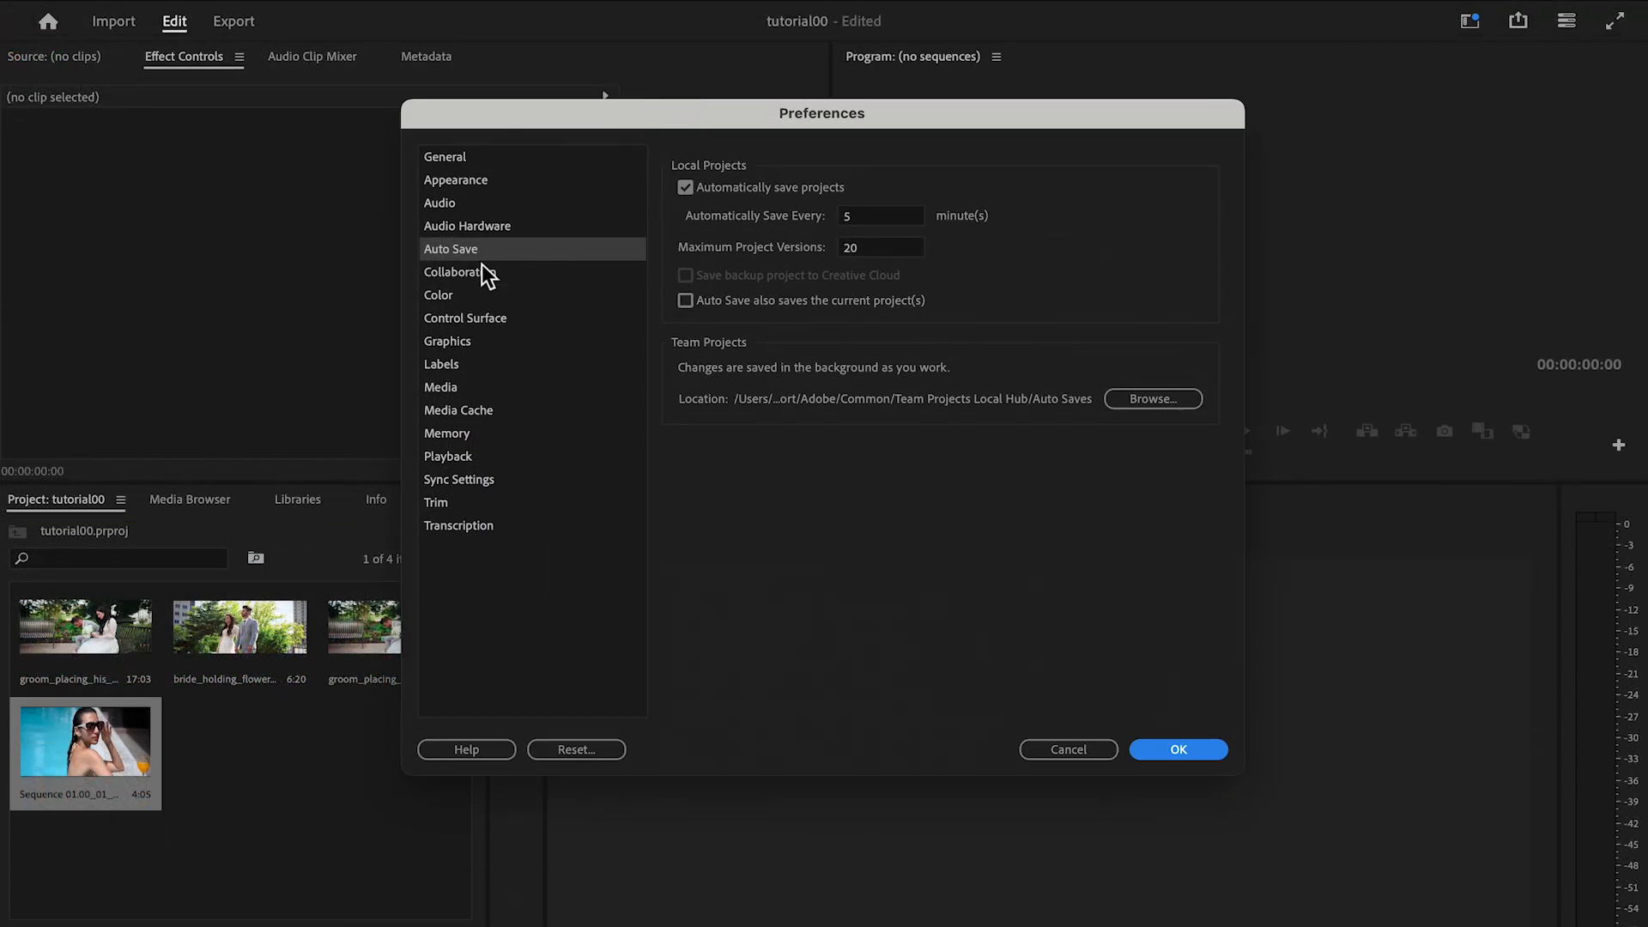
left_click(480, 255)
left_click(683, 189)
left_click(683, 189)
left_click(857, 223)
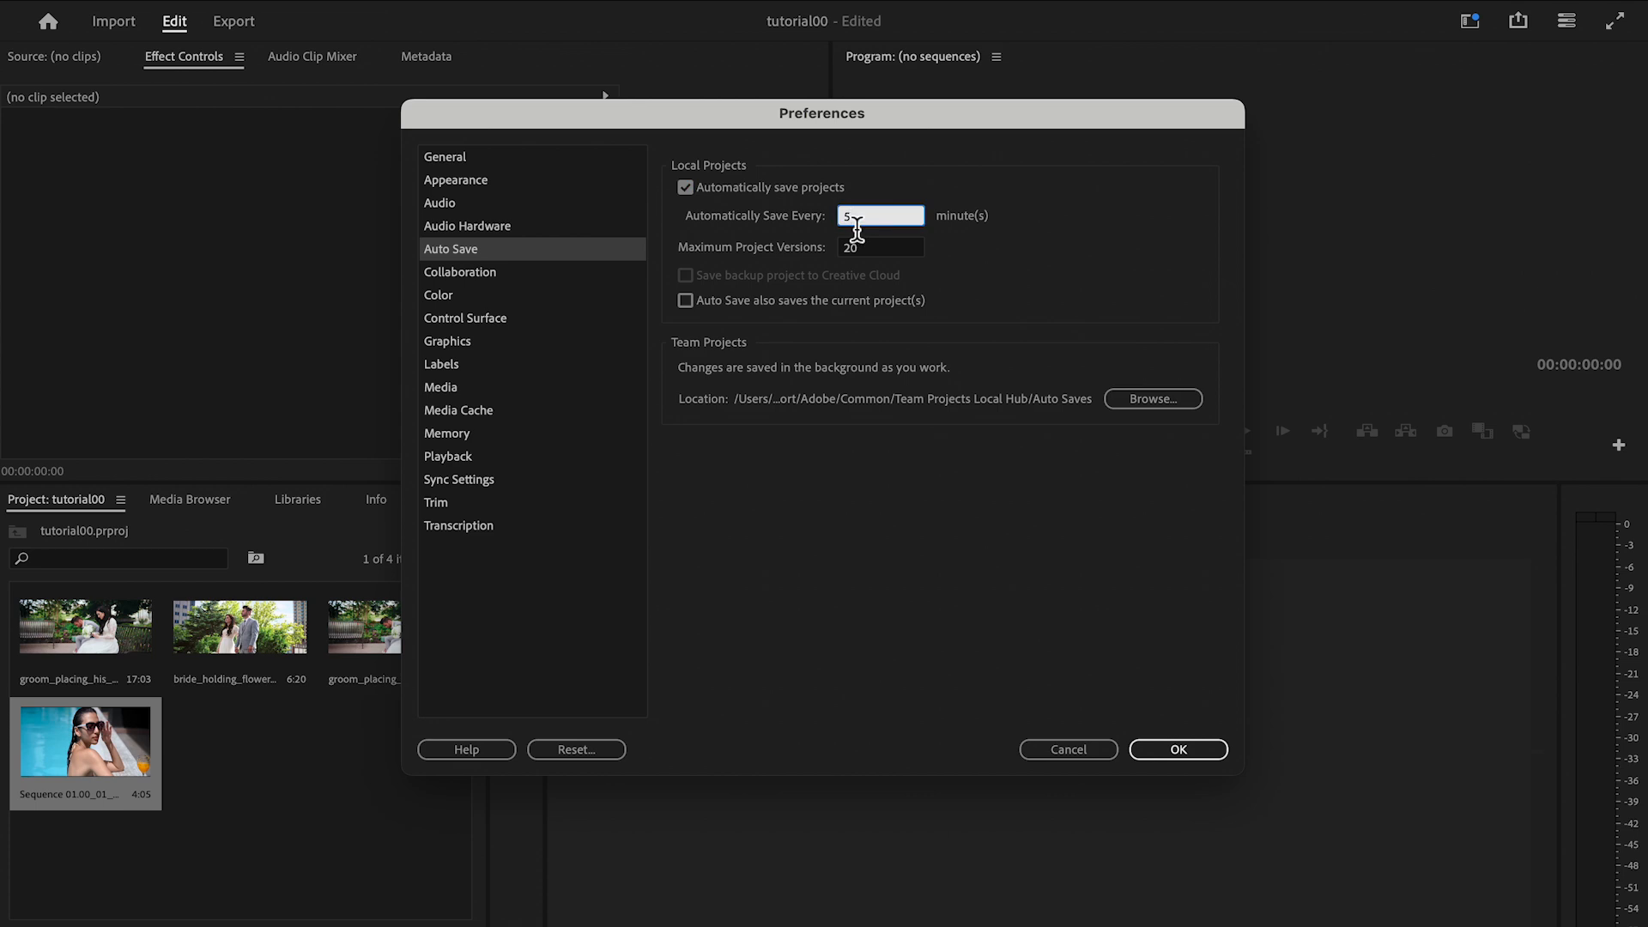
key("BackSpace")
left_click(926, 215)
left_click(1172, 752)
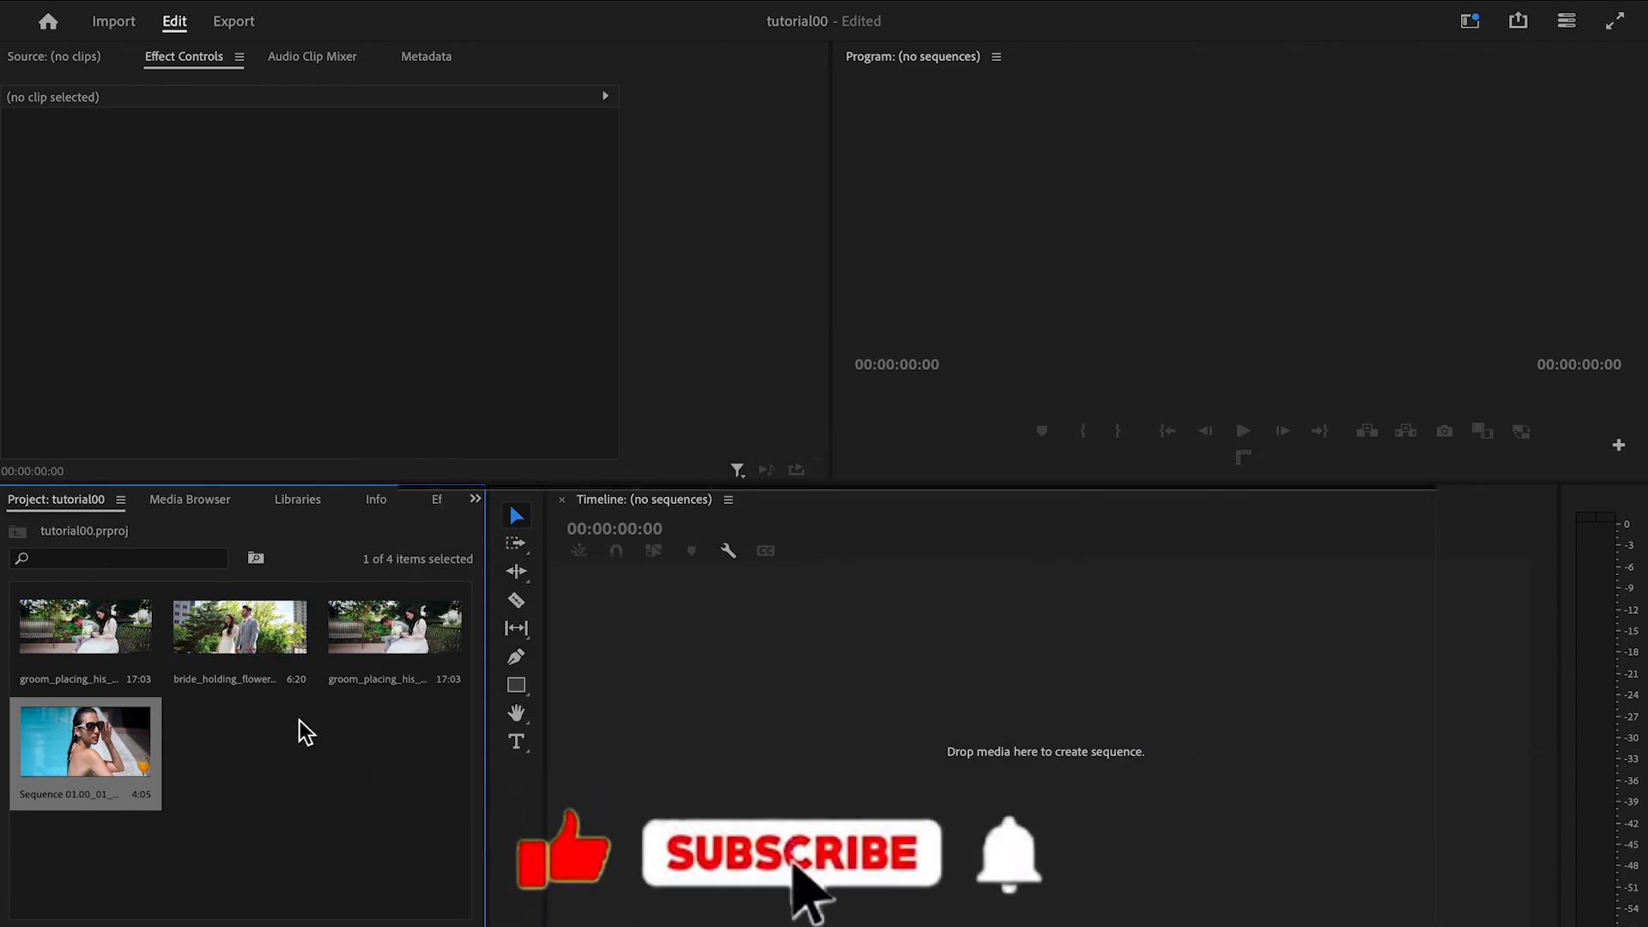
- Create a sequence from the groom_placing_his_arm clip by placing it in the empty timeline
left_click_drag(377, 640, 655, 680)
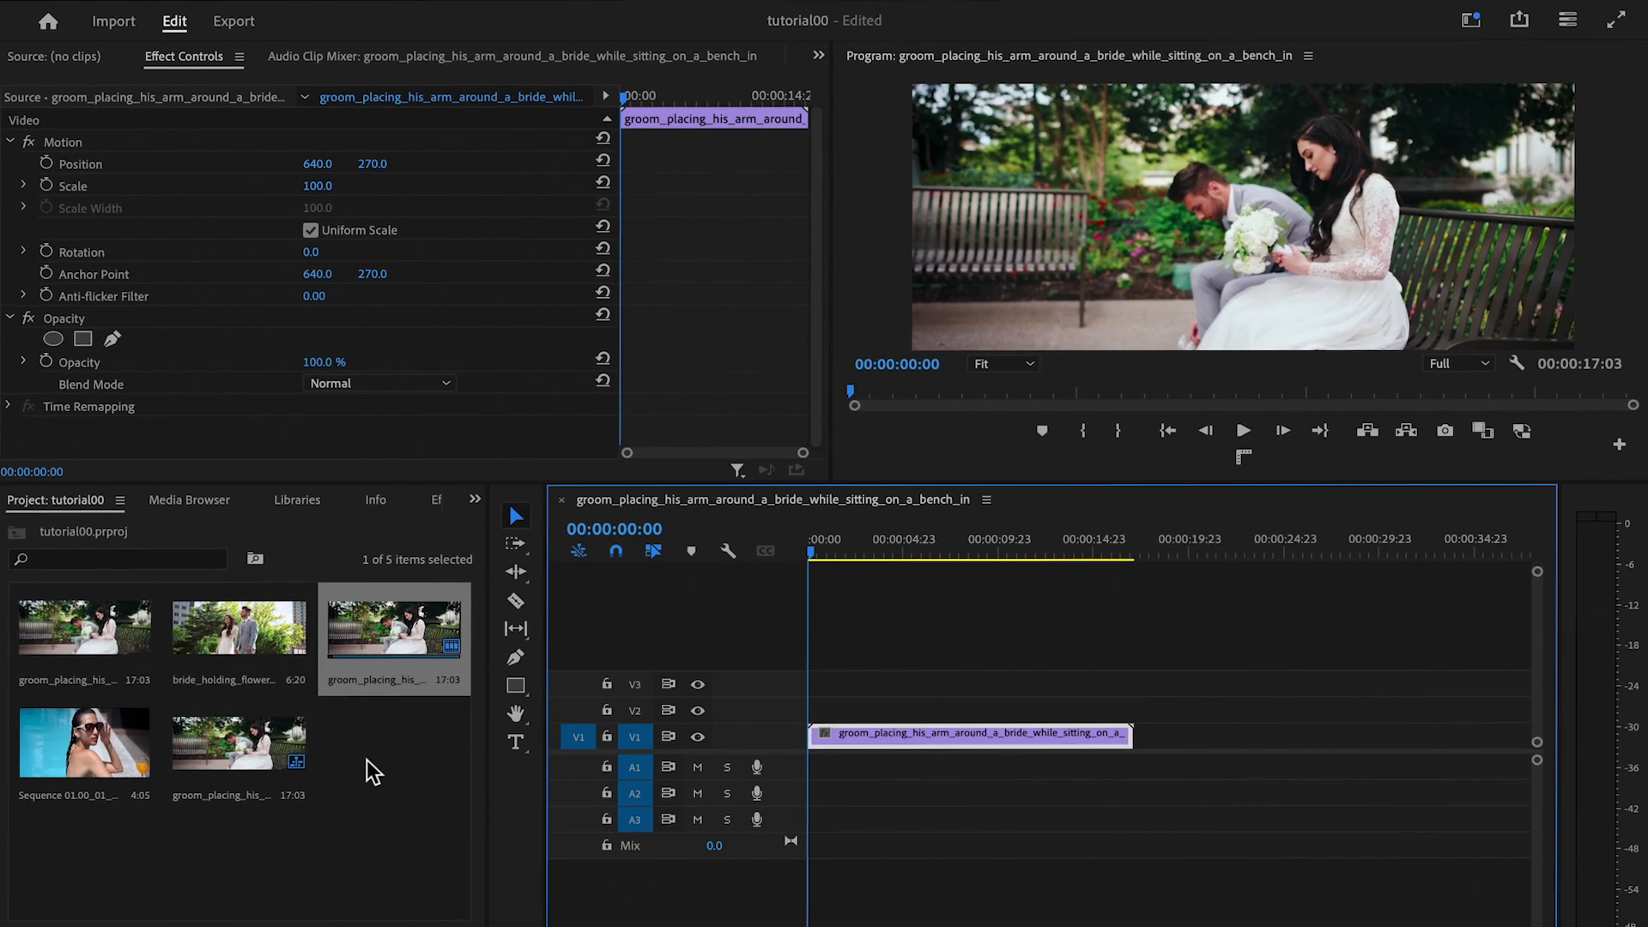
- Create a new sequence with Custom editing mode, a 30.00 frames/second timebase and Square Pixels (1.0) aspect ratio
right_click(367, 760)
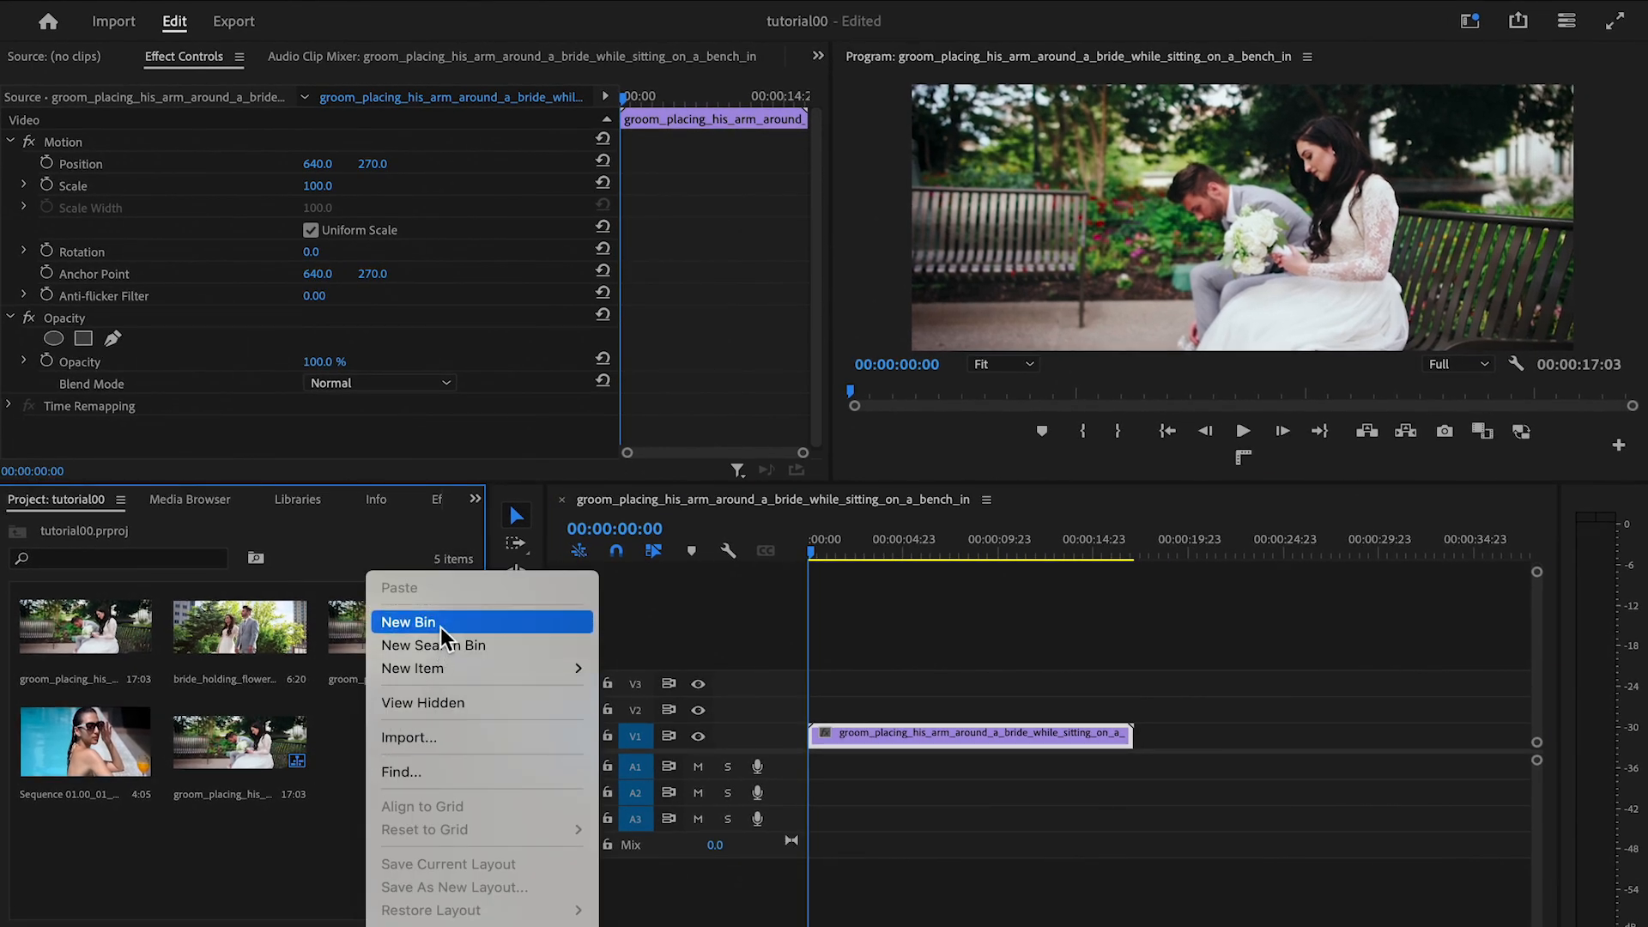
mouse_move(470, 674)
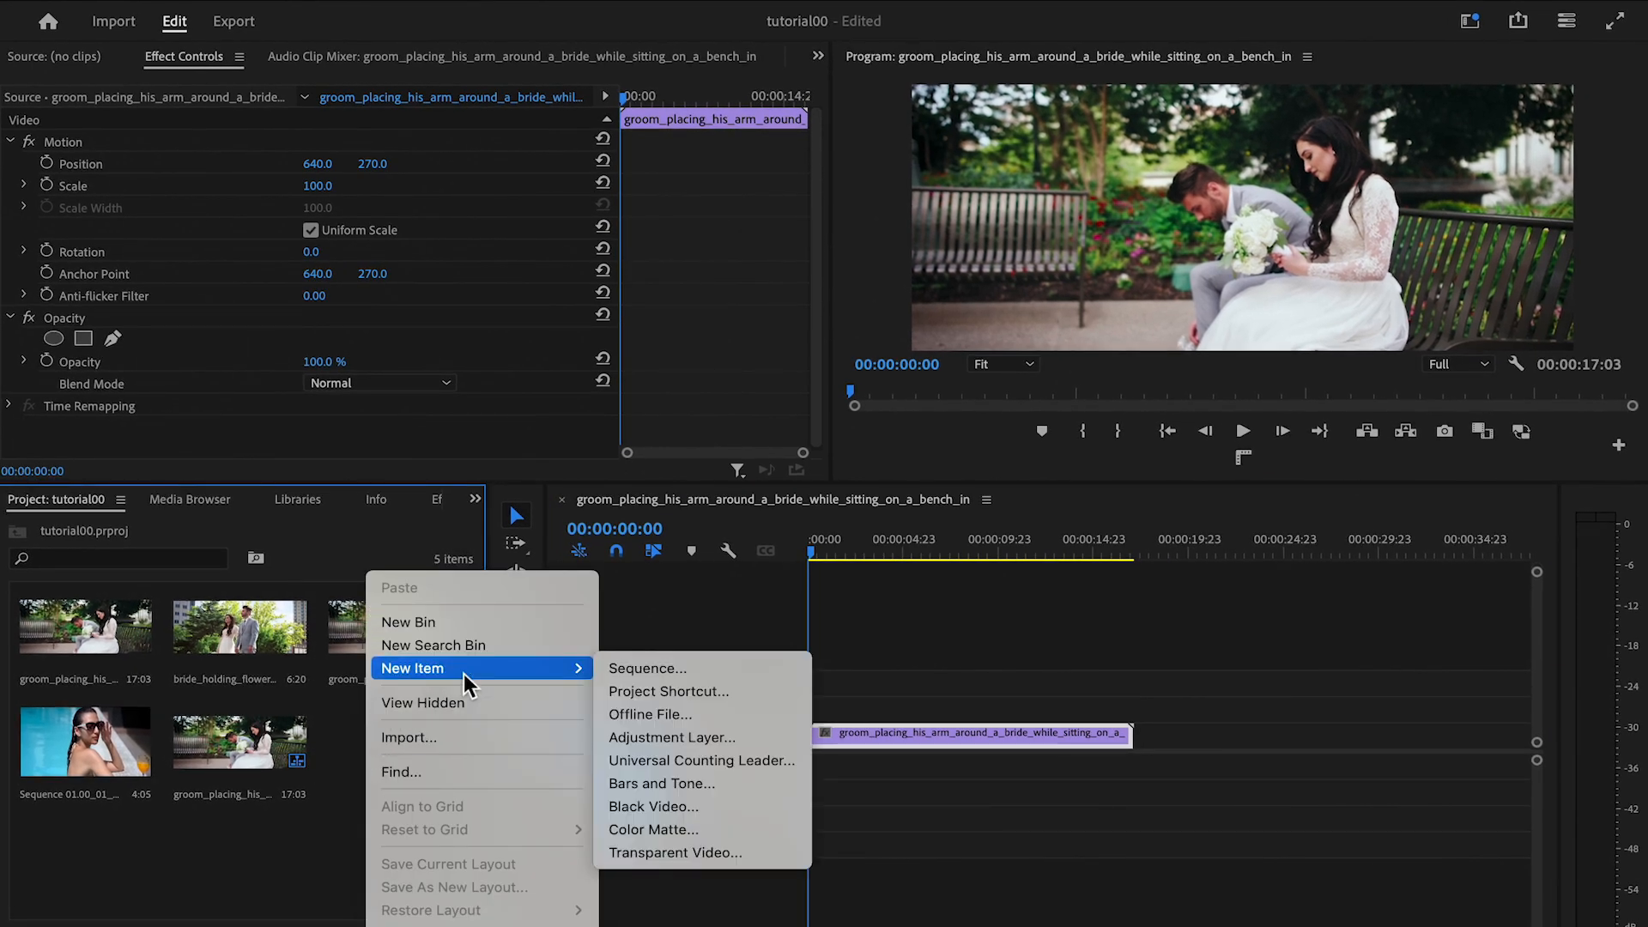
left_click(662, 676)
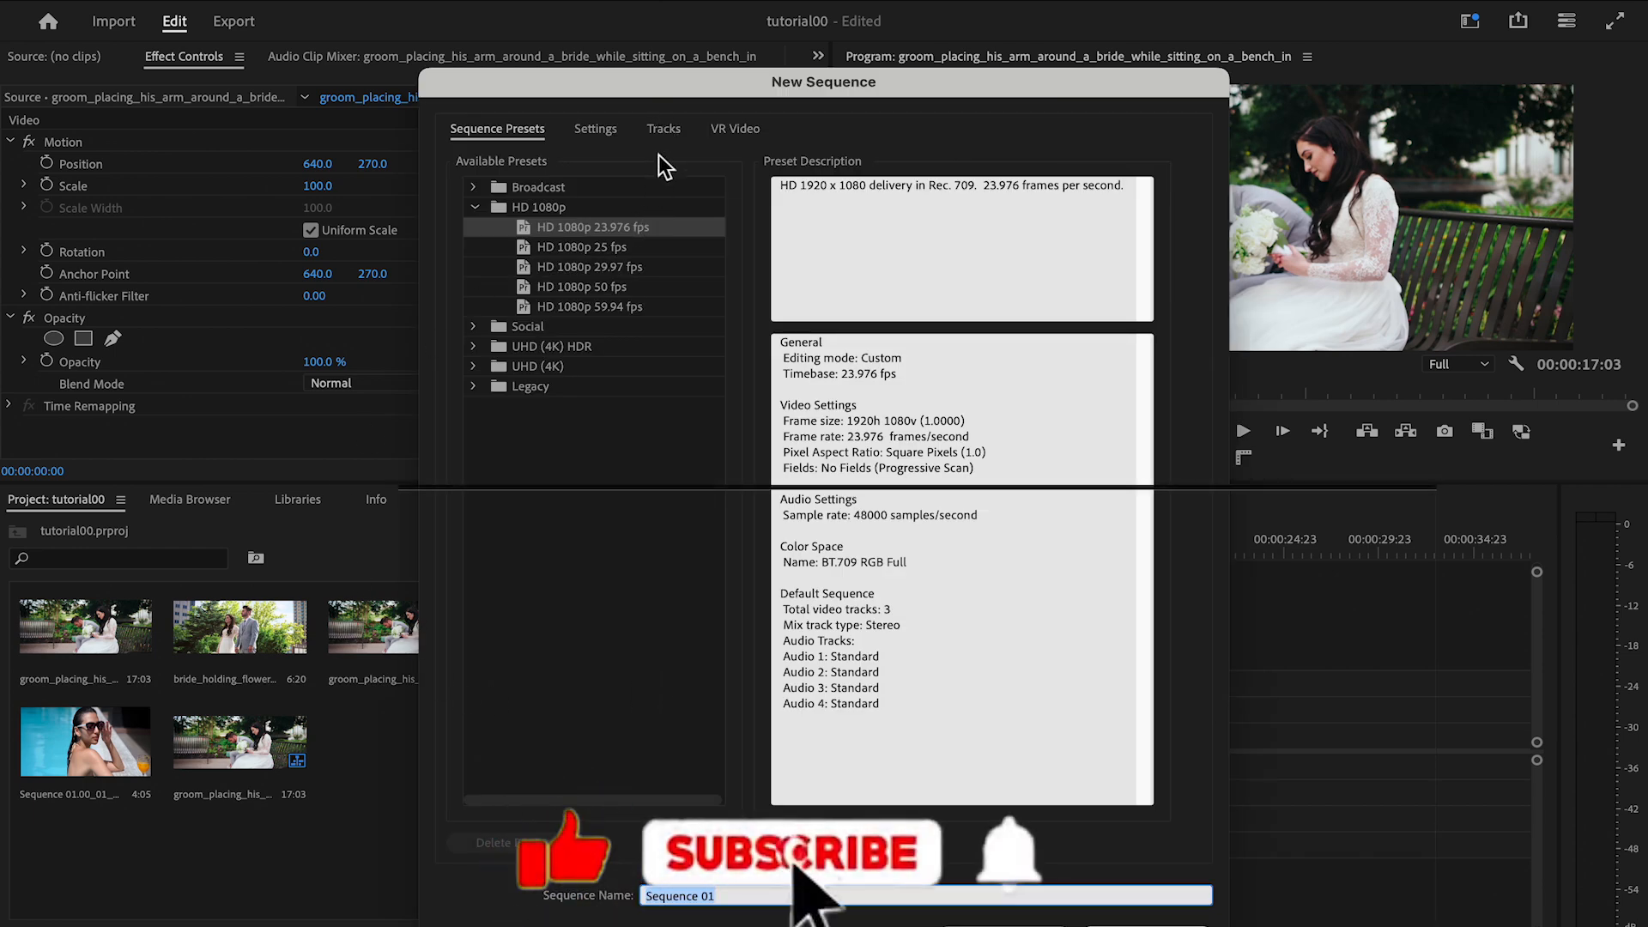
left_click(594, 130)
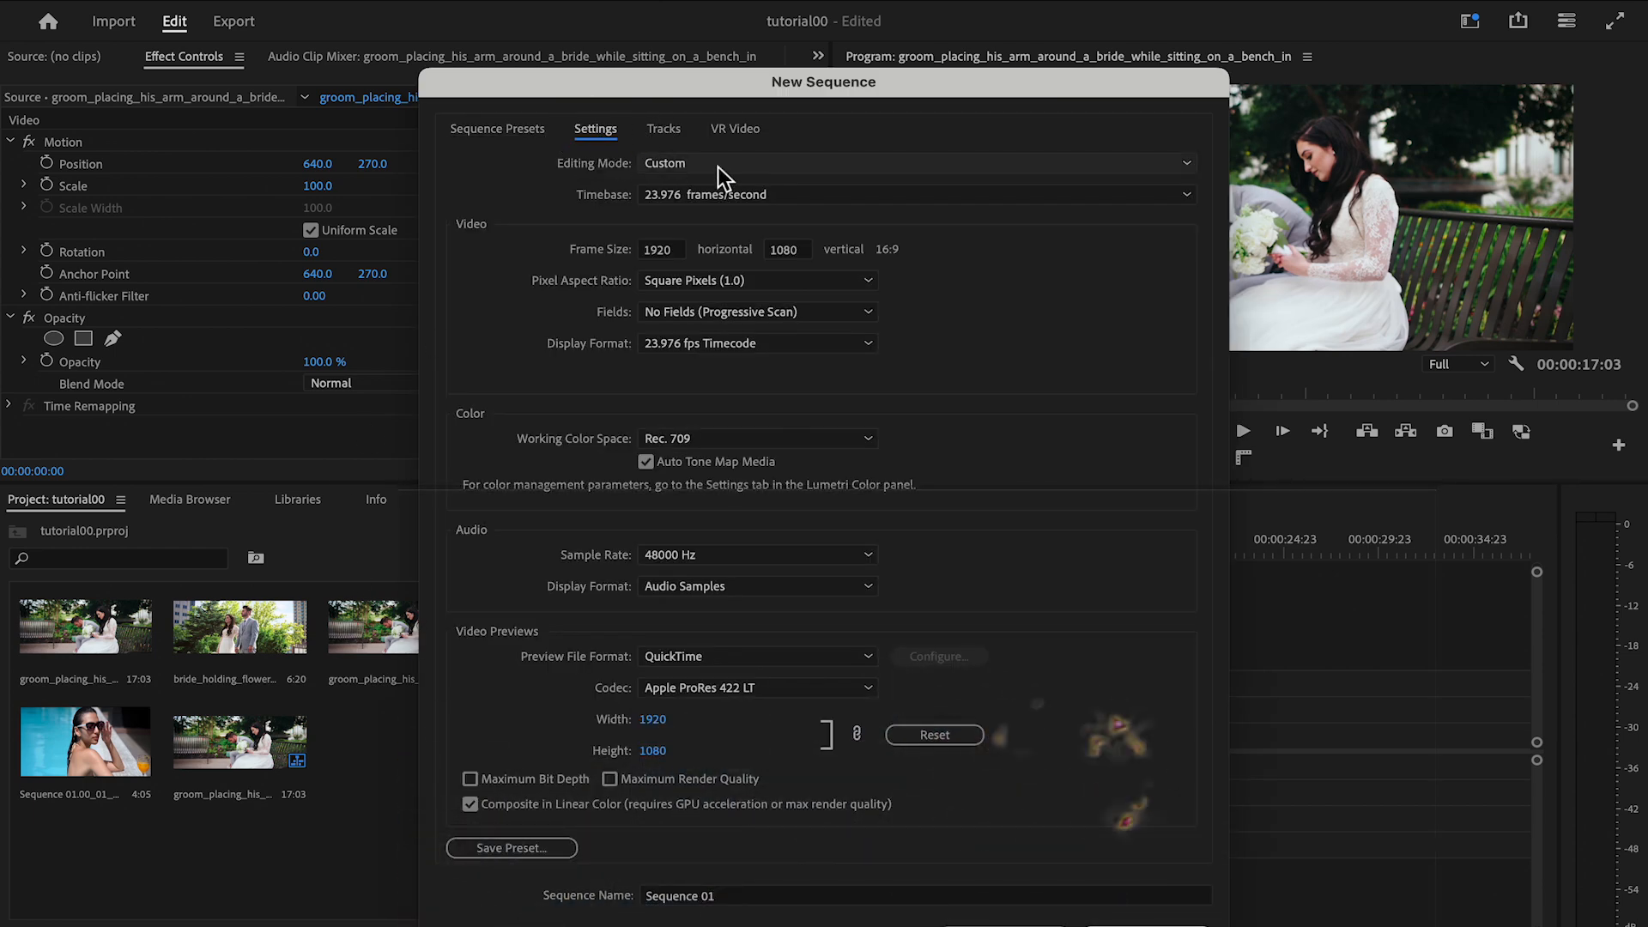
left_click(719, 163)
left_click(720, 179)
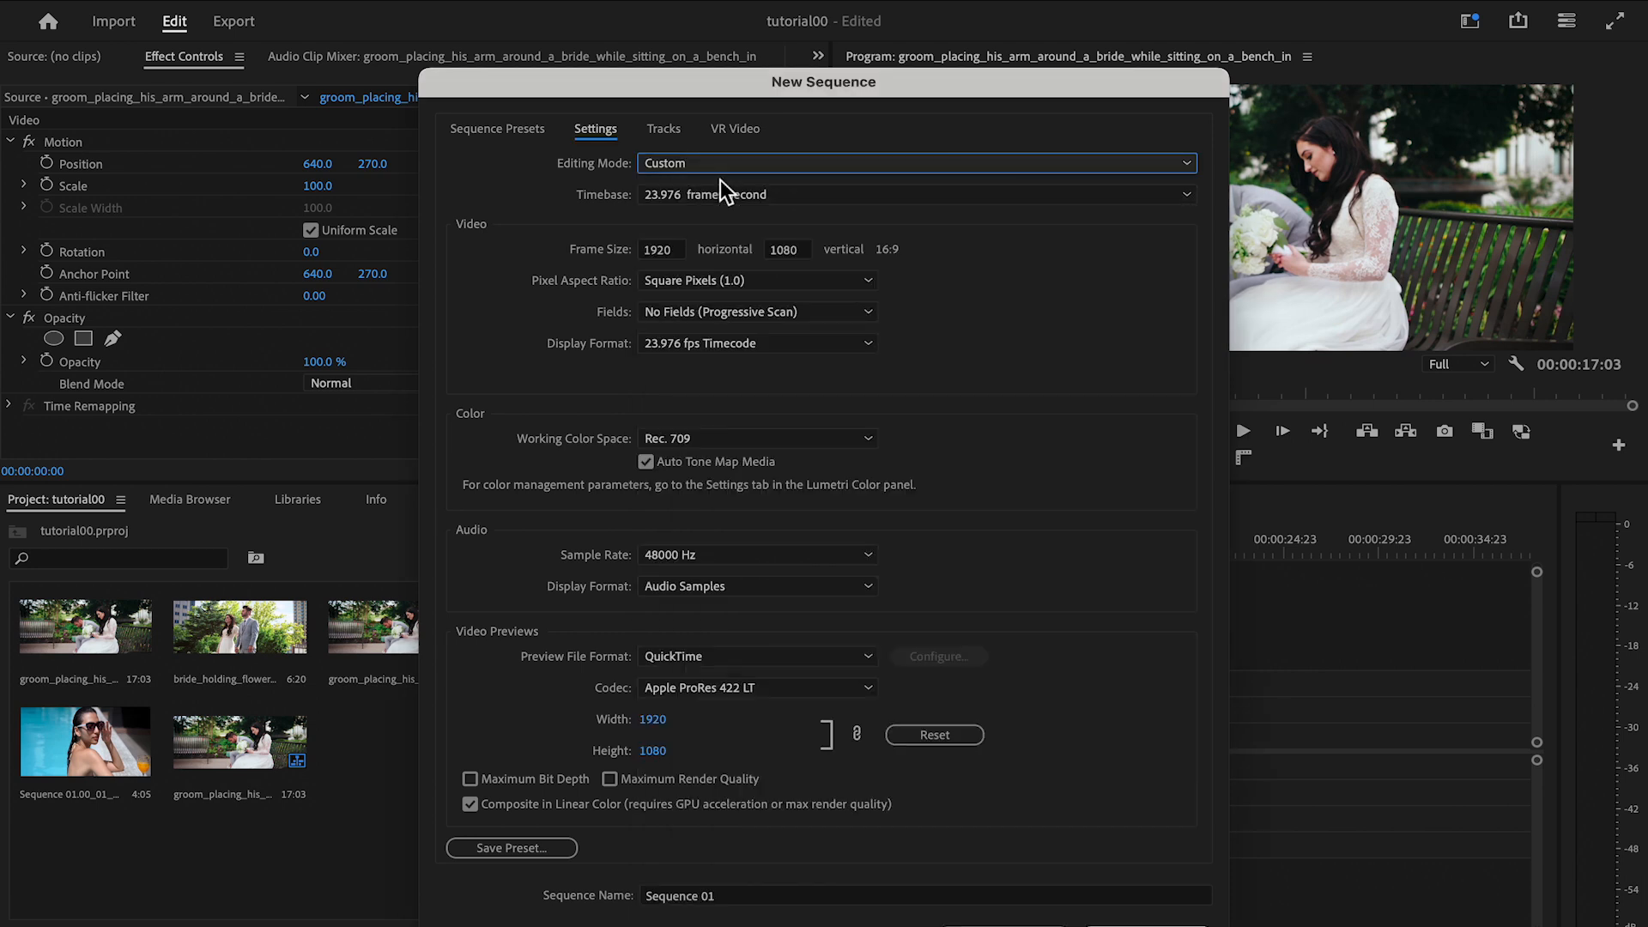
left_click(725, 200)
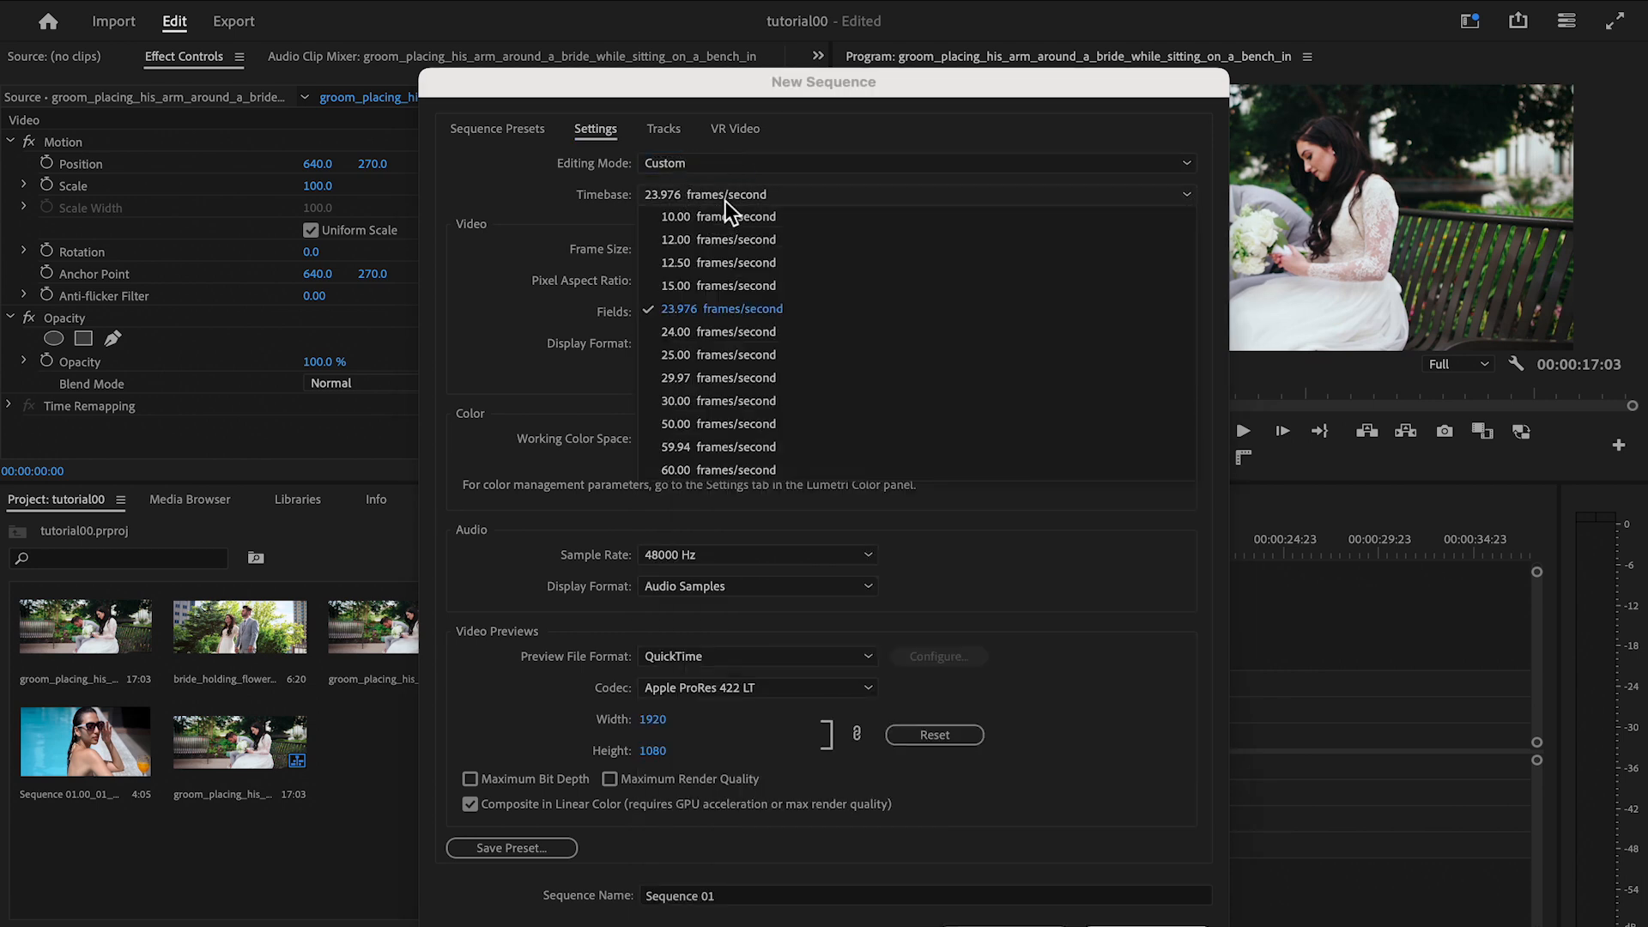
left_click(738, 400)
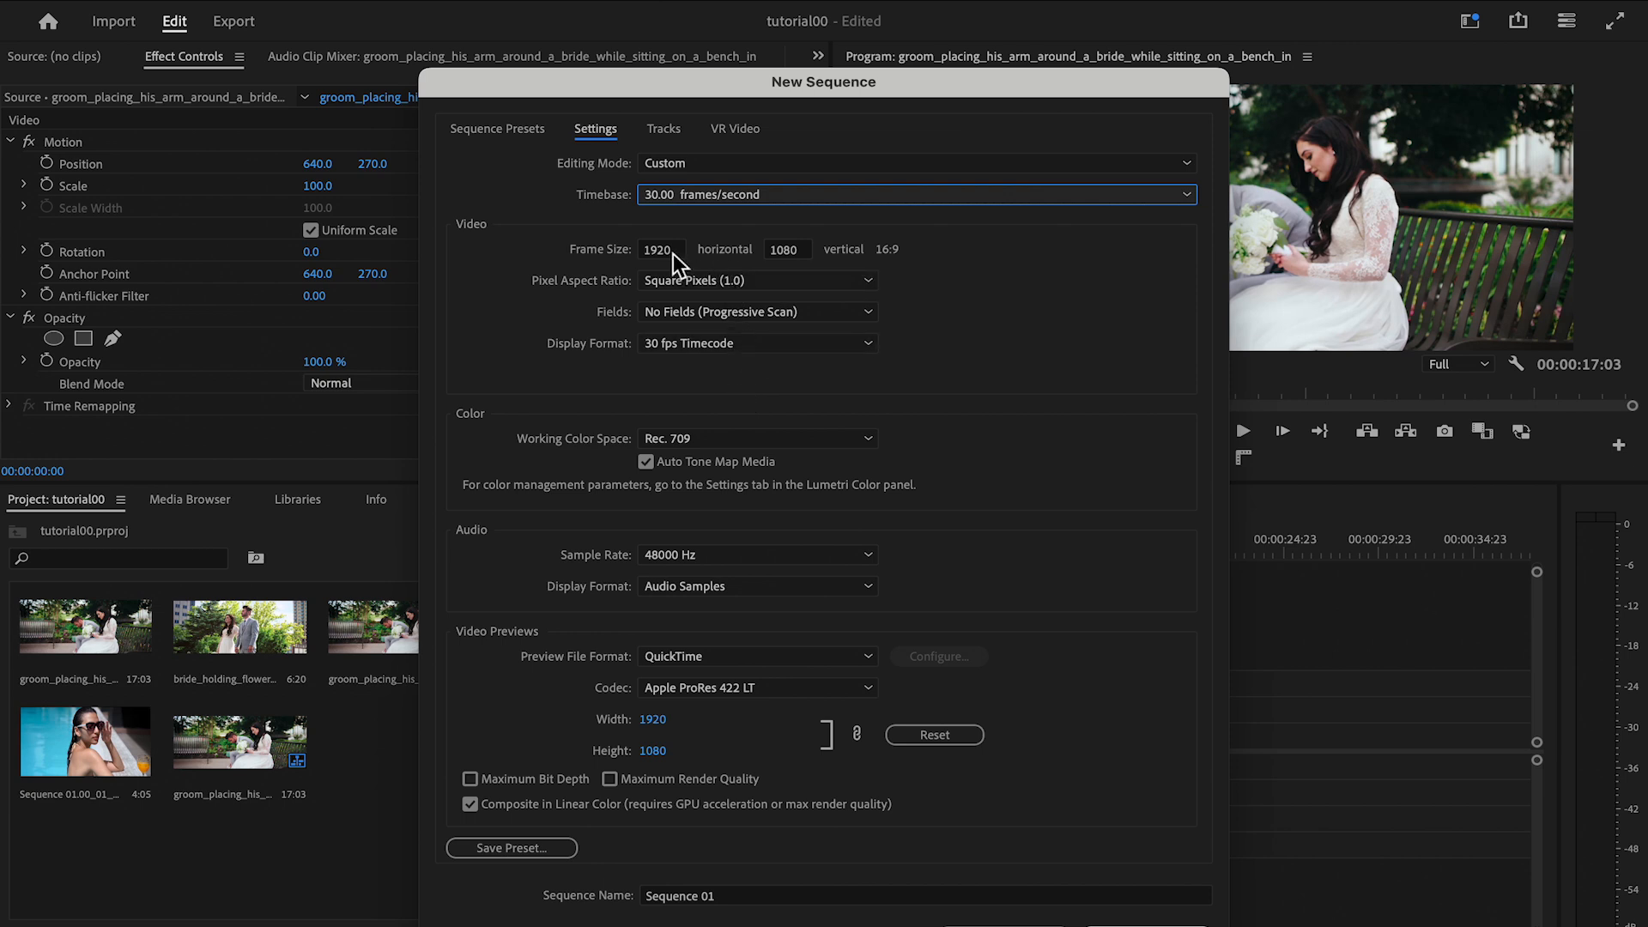
left_click(772, 280)
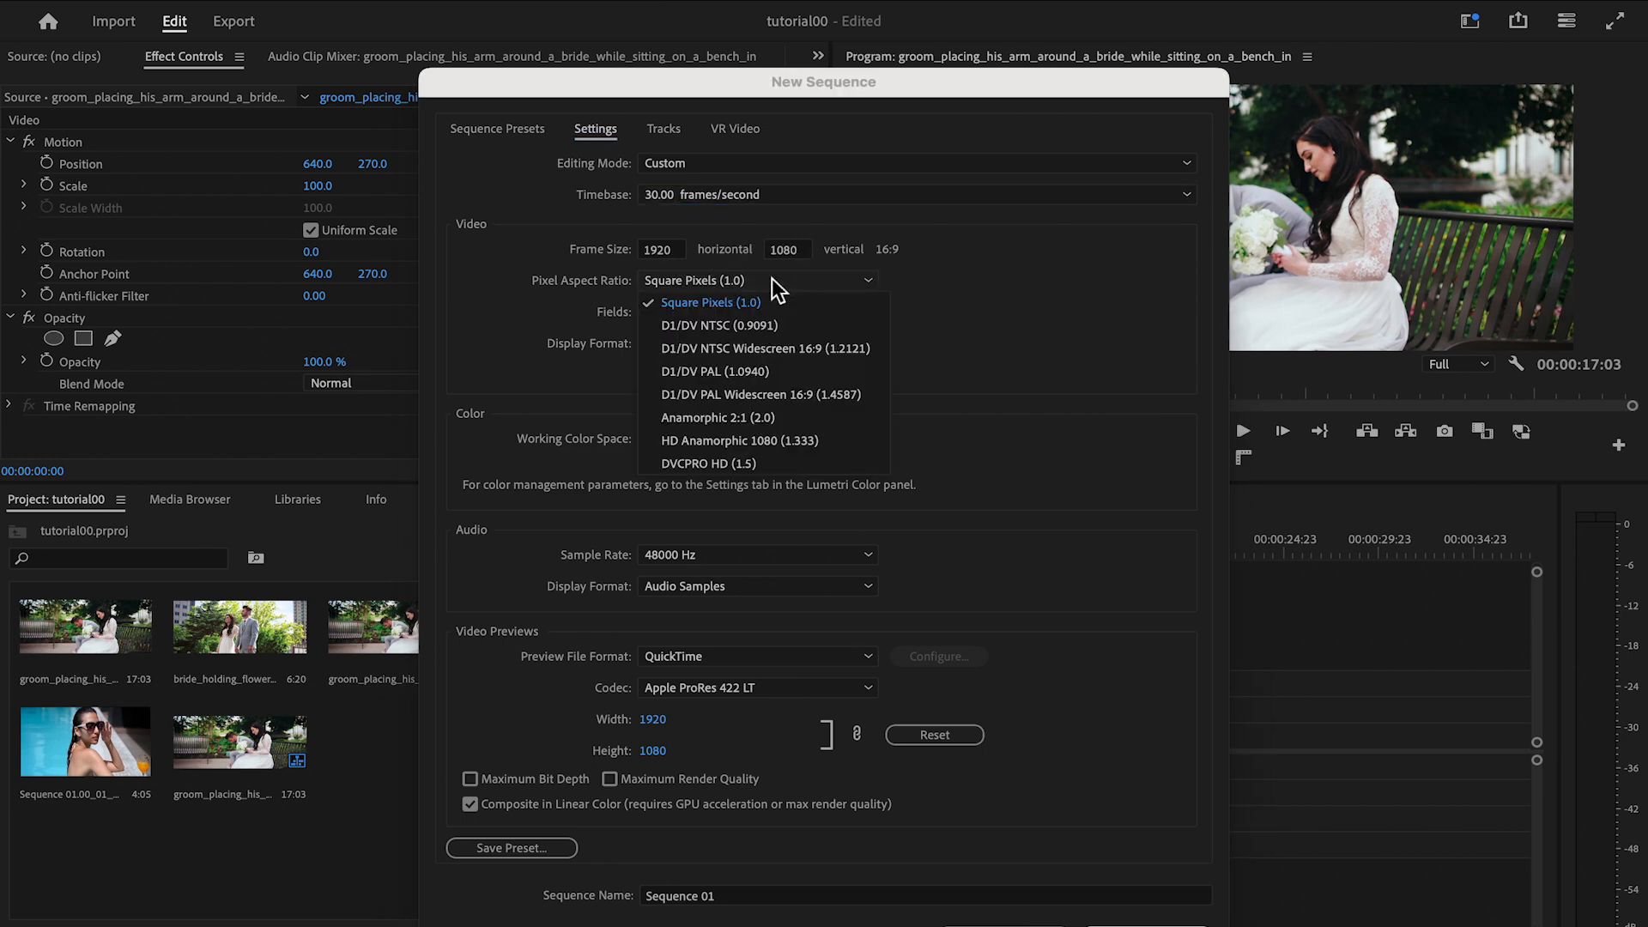
left_click(767, 303)
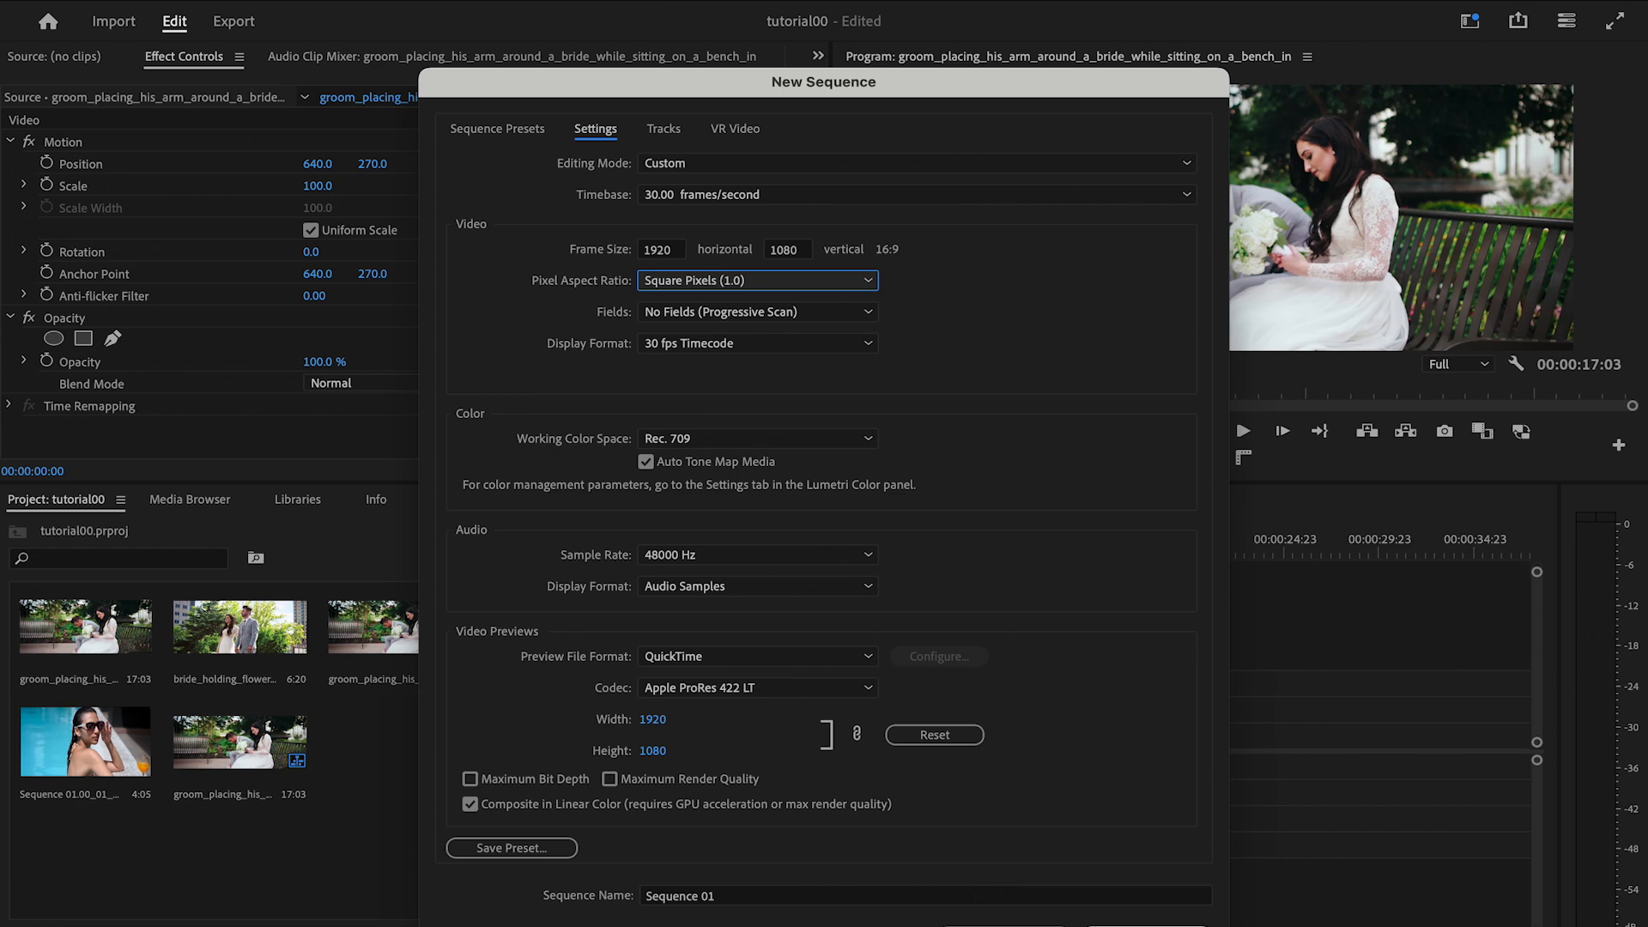
left_click(1146, 926)
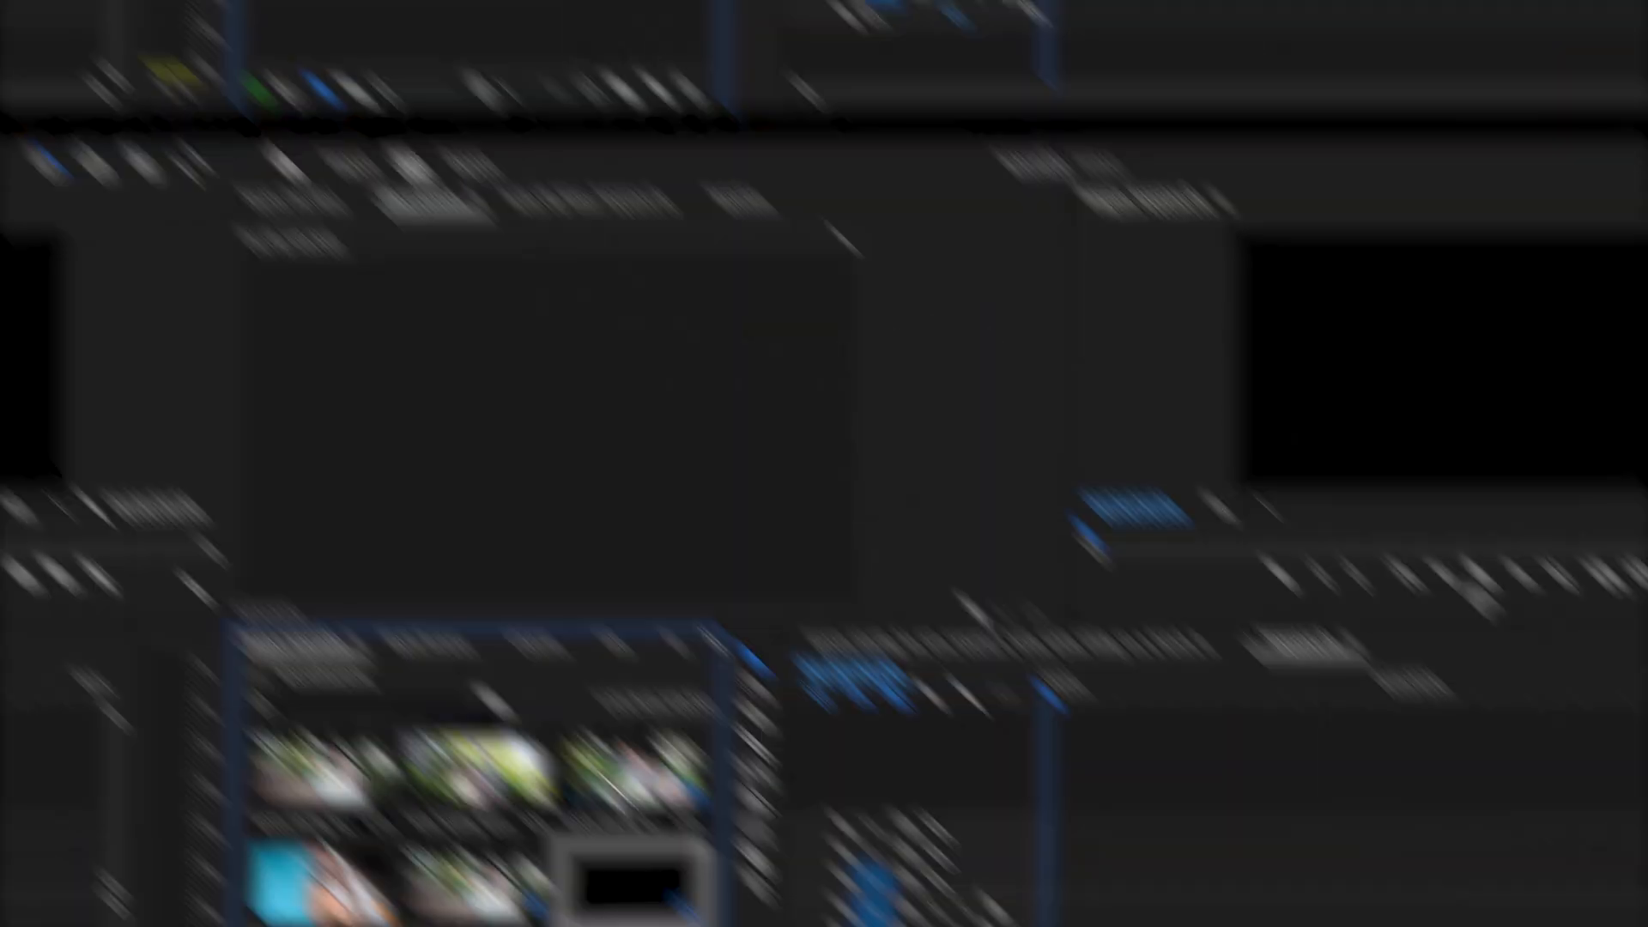
- Place the groom_placing_his_arm clip at the start of V1 in Sequence 01, keeping the existing sequence settings
left_click_drag(394, 627, 816, 742)
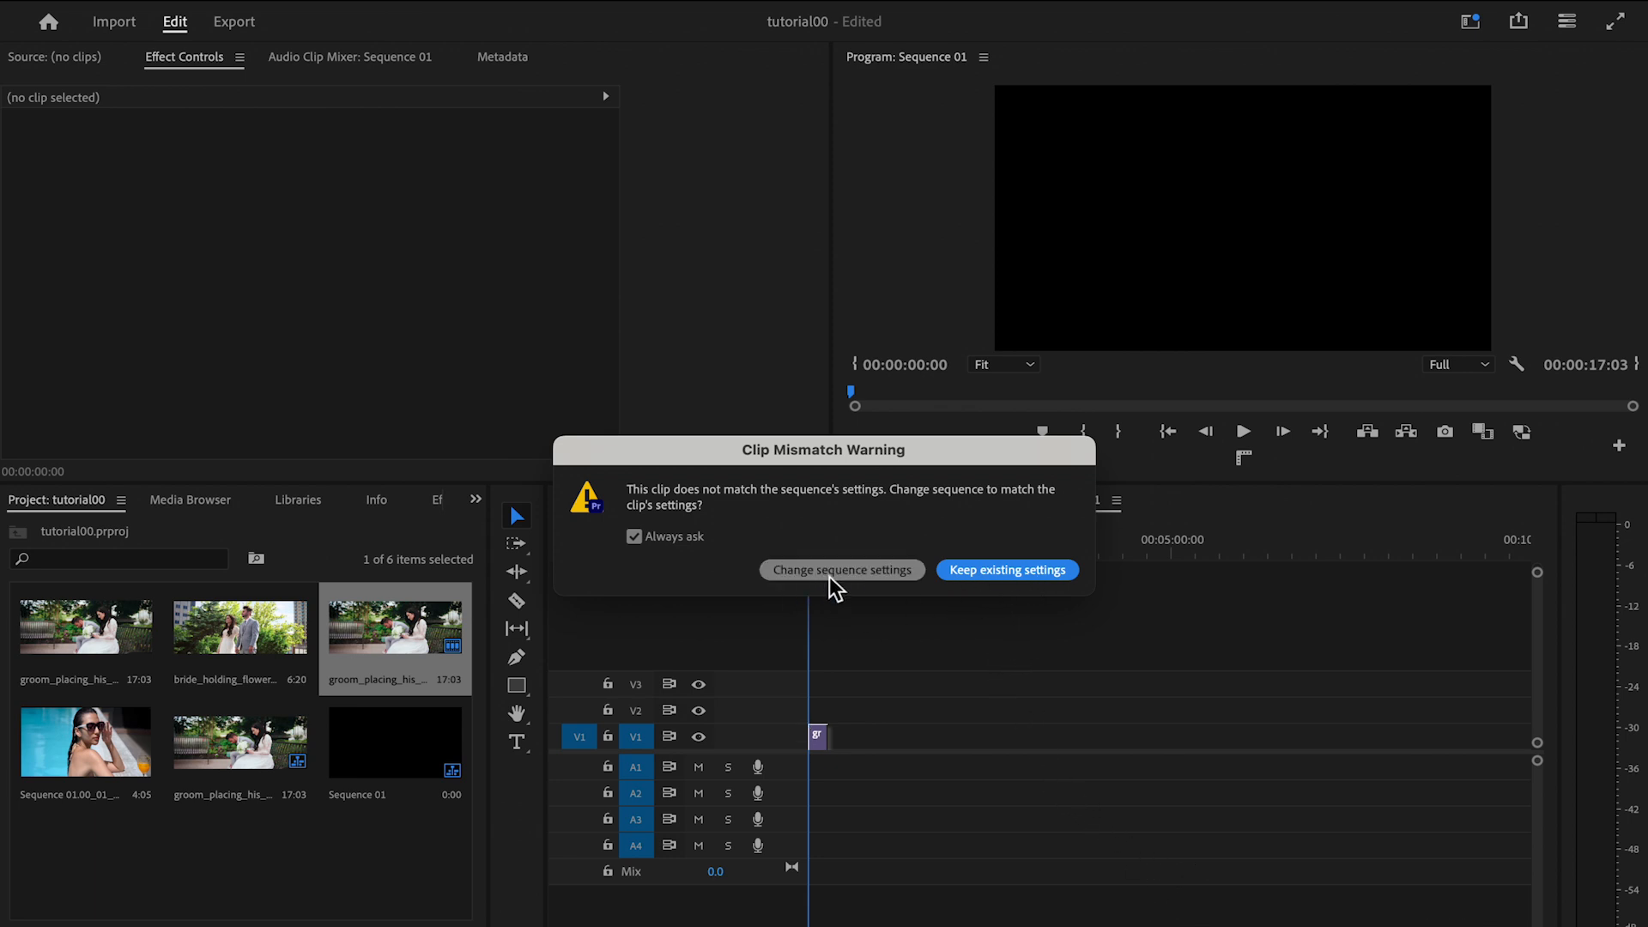
left_click(989, 577)
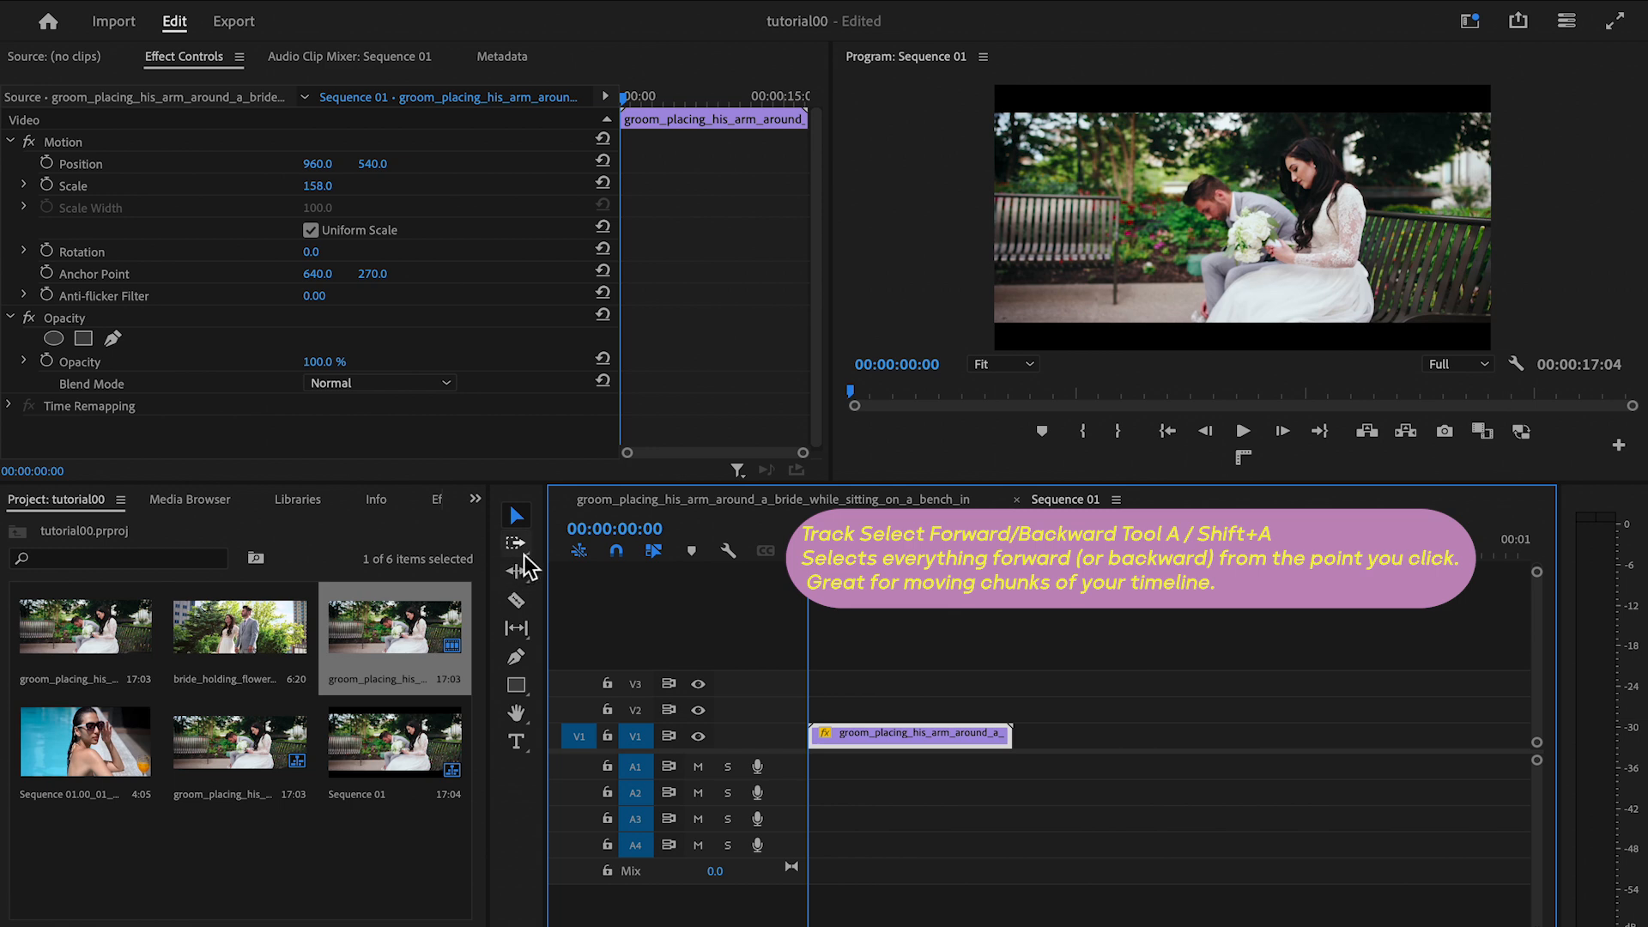
- Activate the Track Select Forward, Ripple Edit and Razor tools one after another
left_click(524, 552)
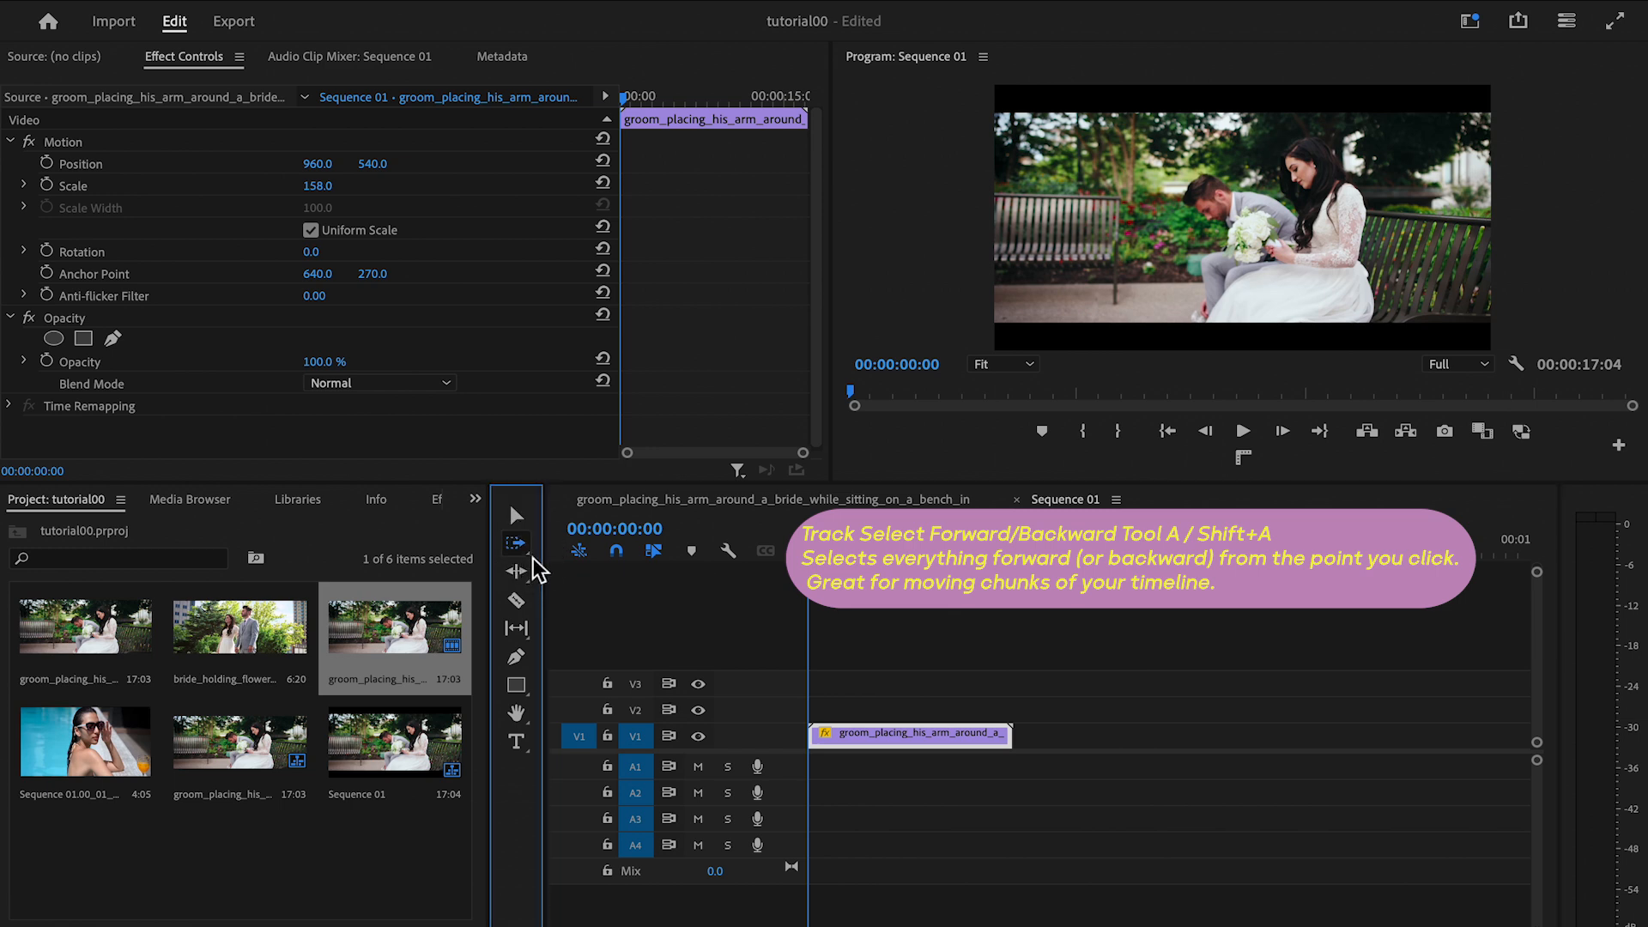
left_click(532, 560)
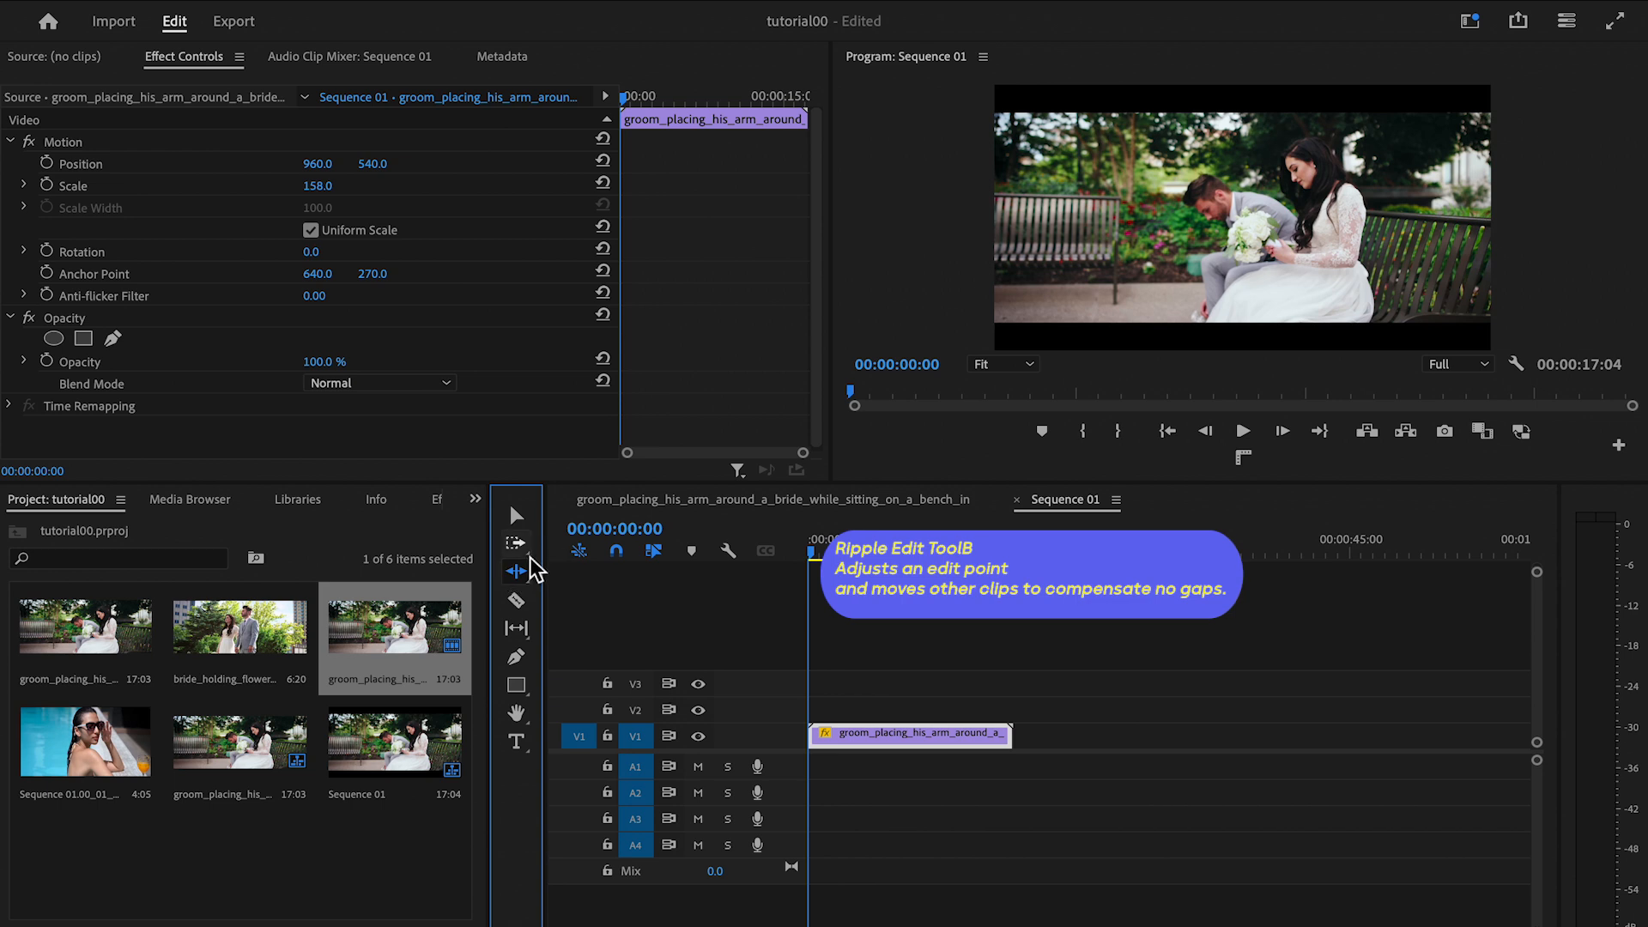
left_click(532, 597)
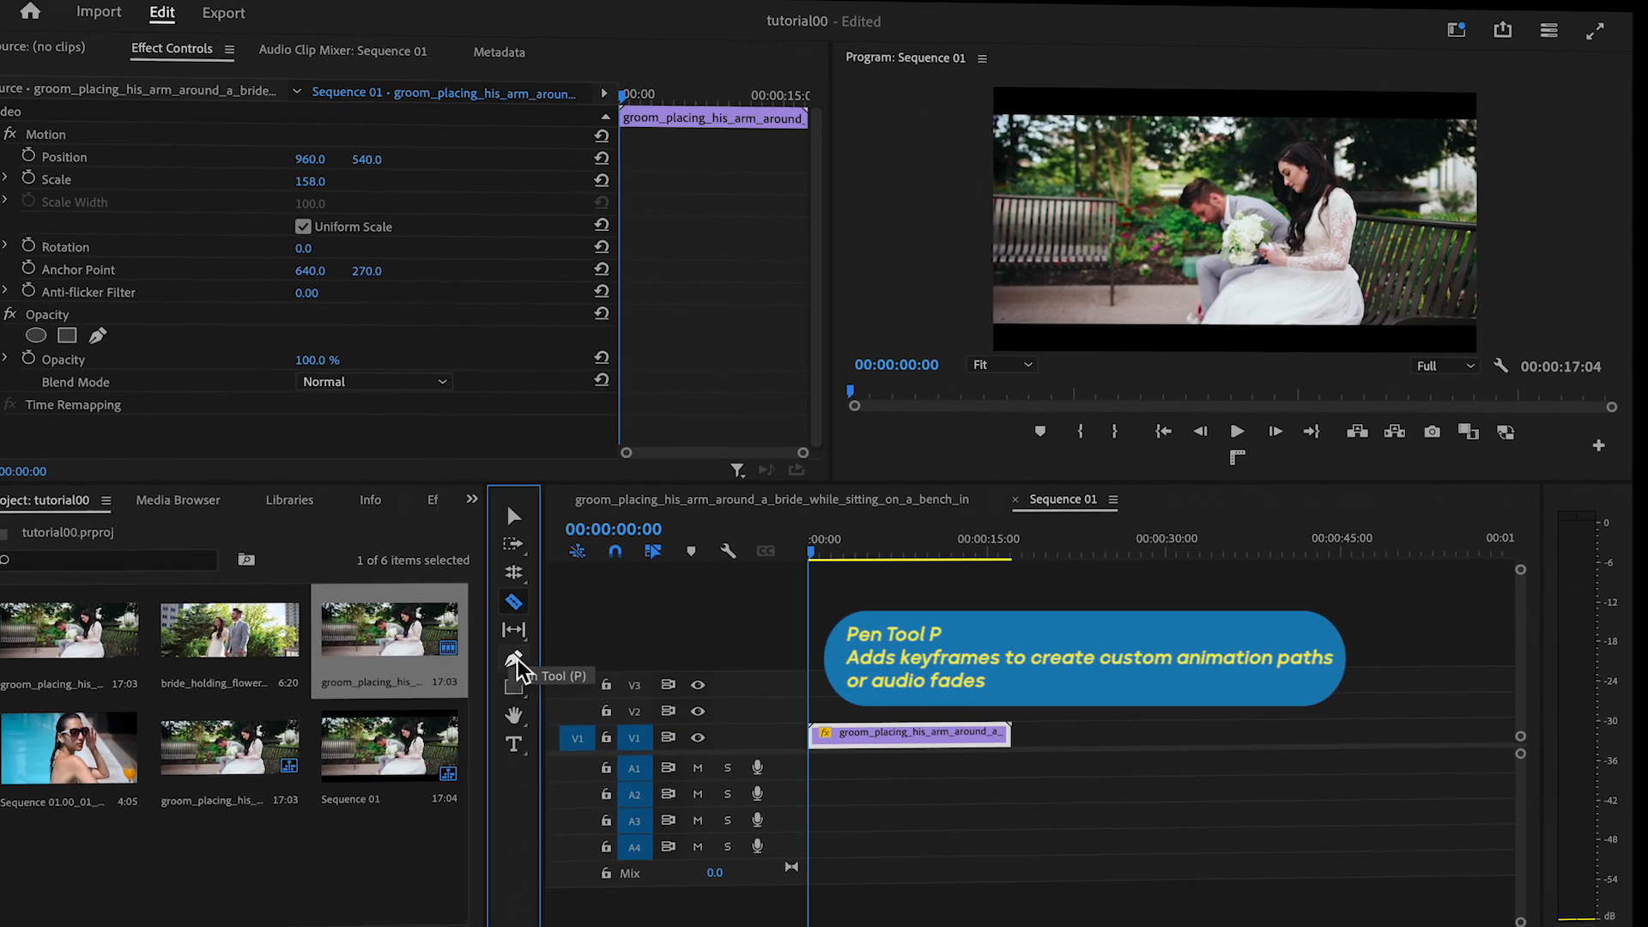
- Try the Pen tool by placing points over the image in the Program monitor
left_click(514, 660)
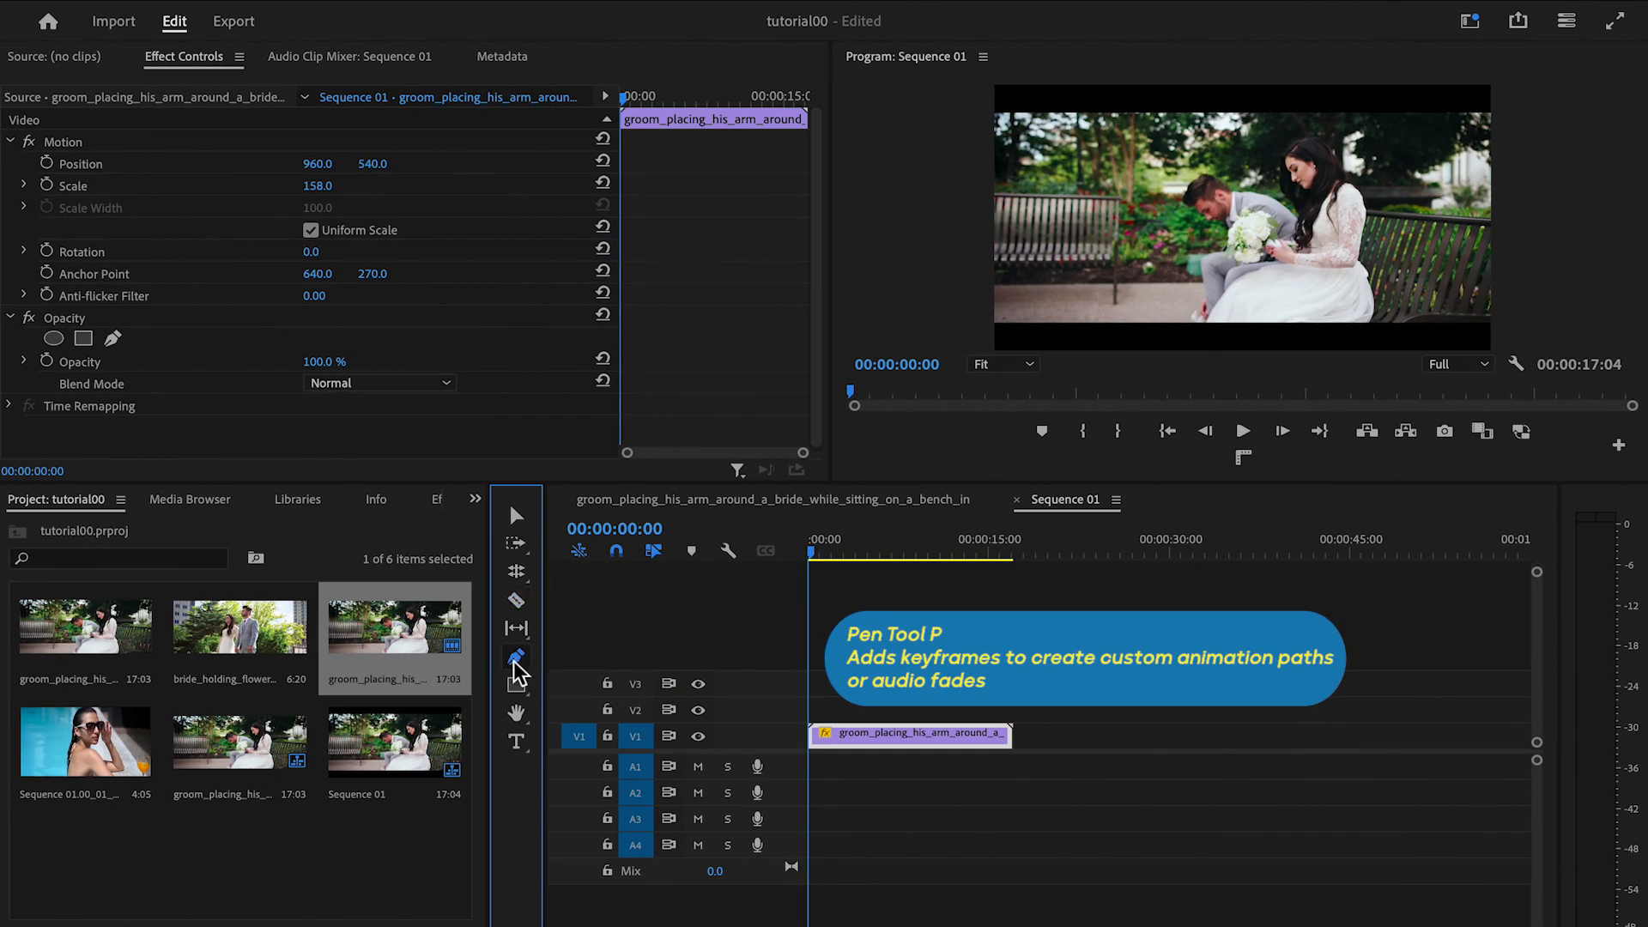
left_click(957, 234)
left_click(1255, 221)
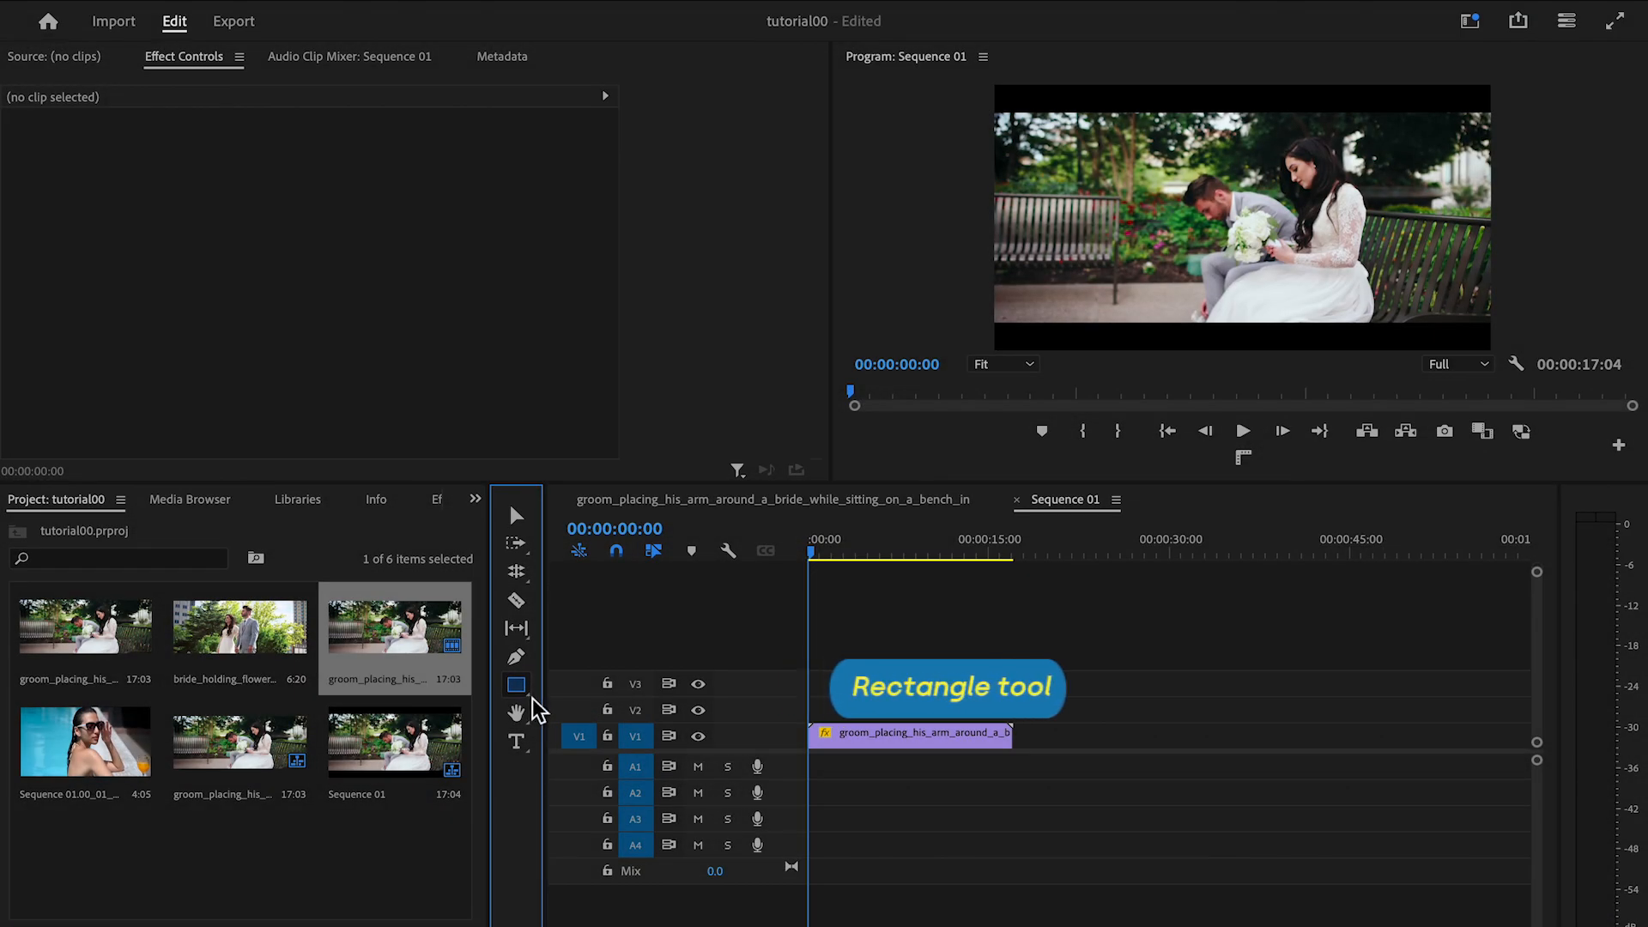
- Activate the Rectangle tool, then shift the timeline's visible area with the Hand tool
left_click(529, 695)
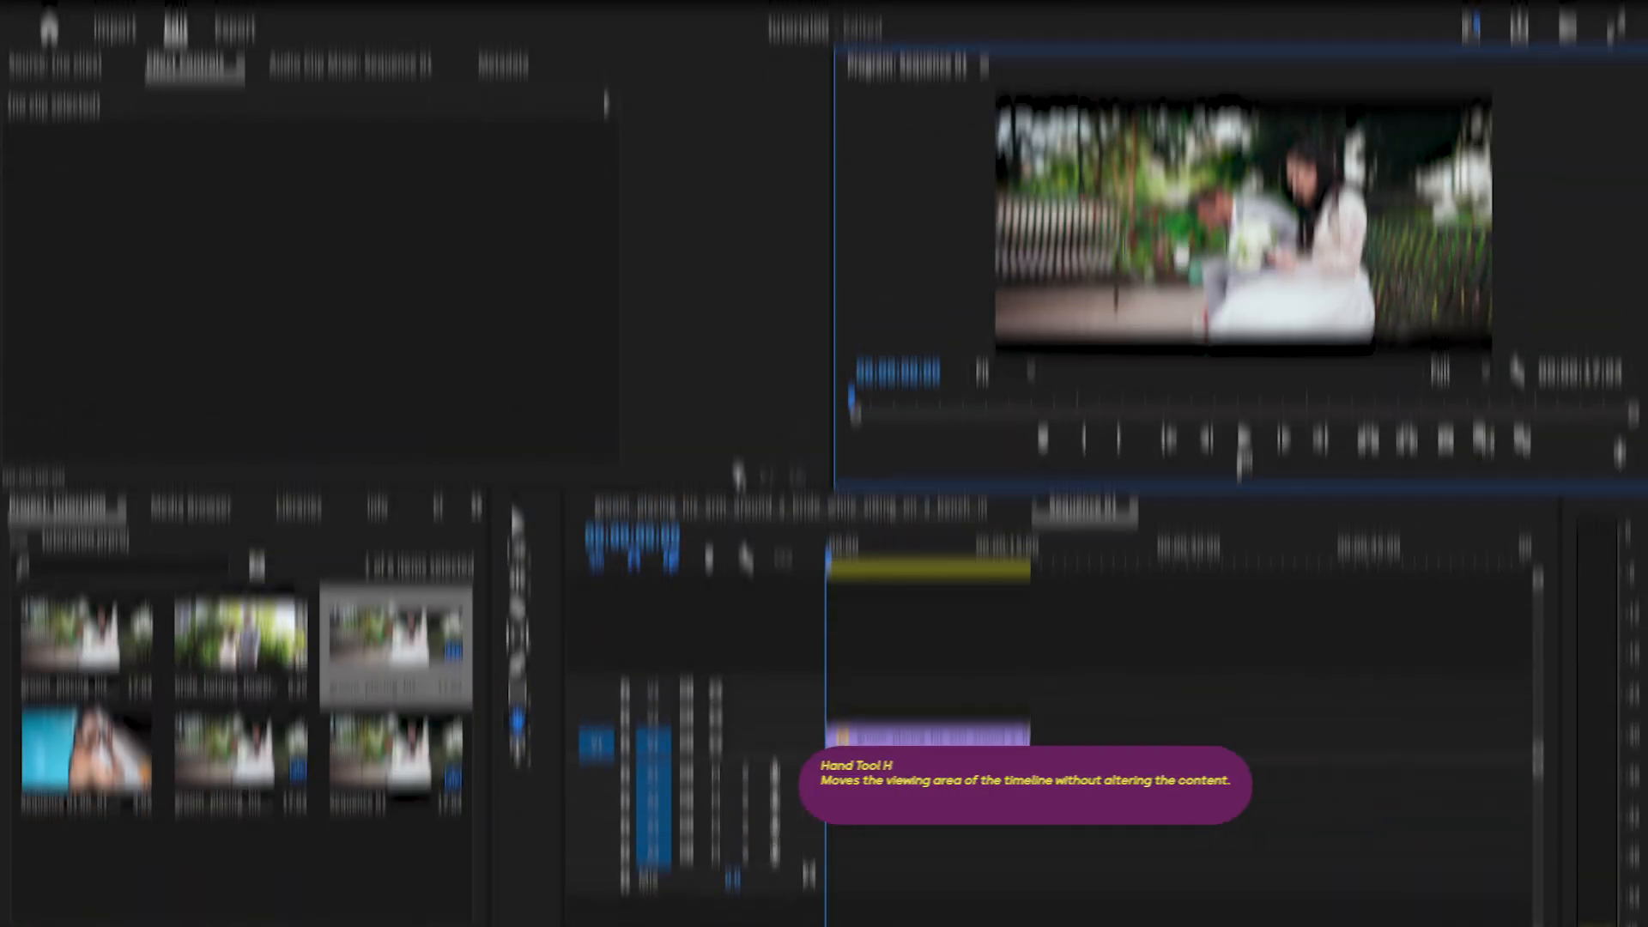
left_click(1185, 636)
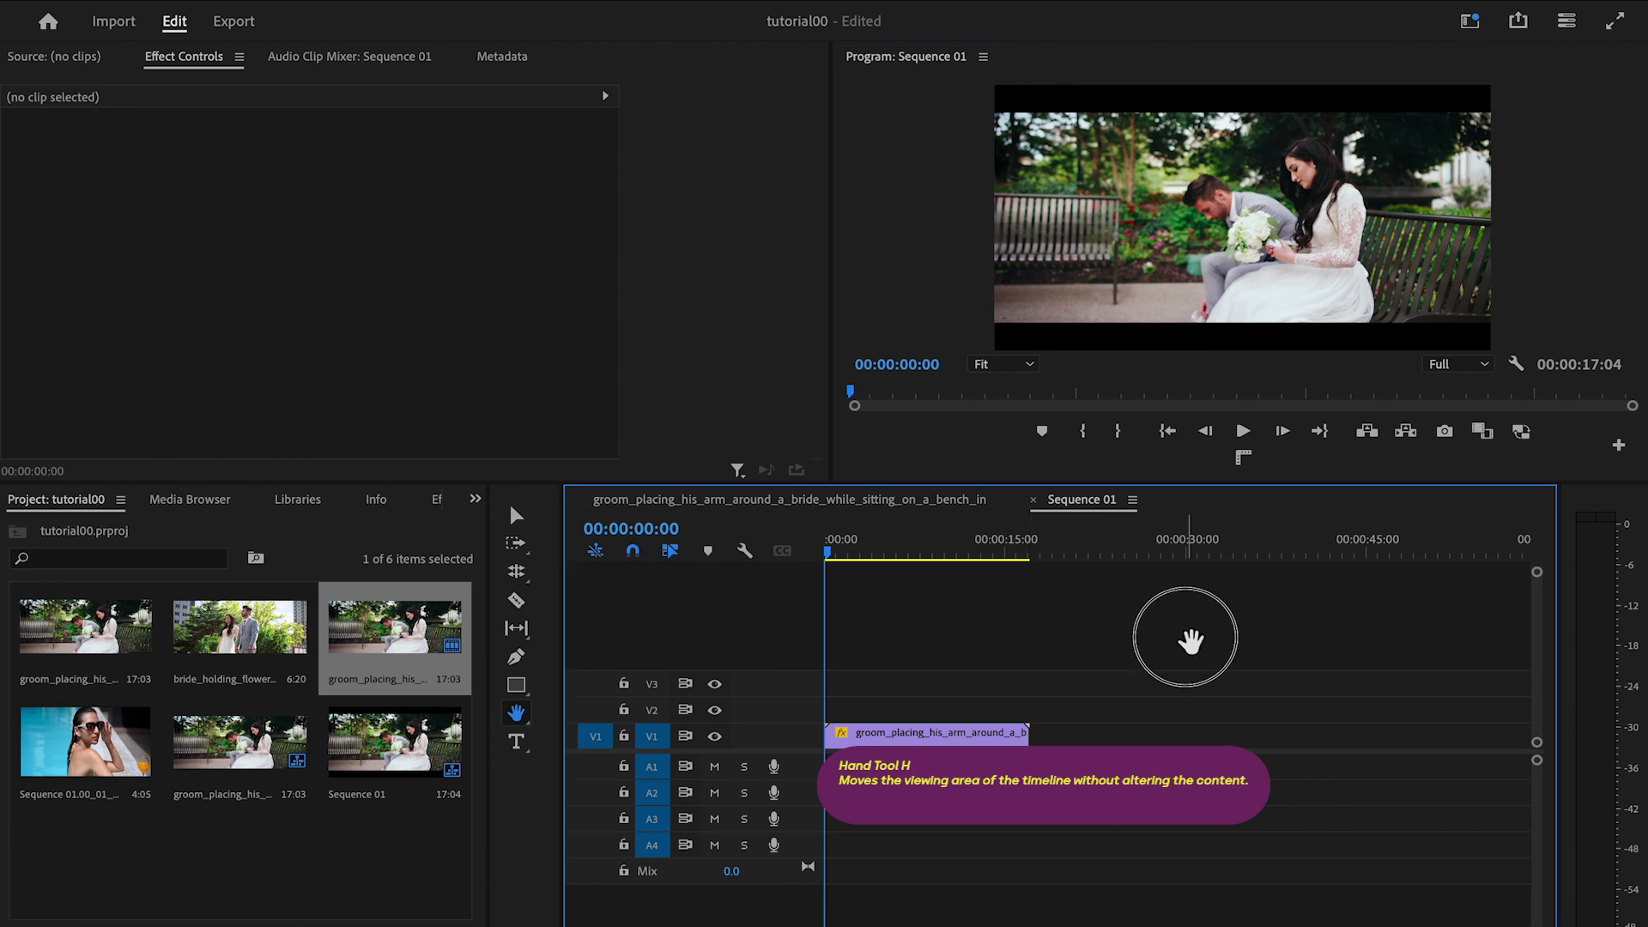
left_click_drag(1078, 673, 1141, 713)
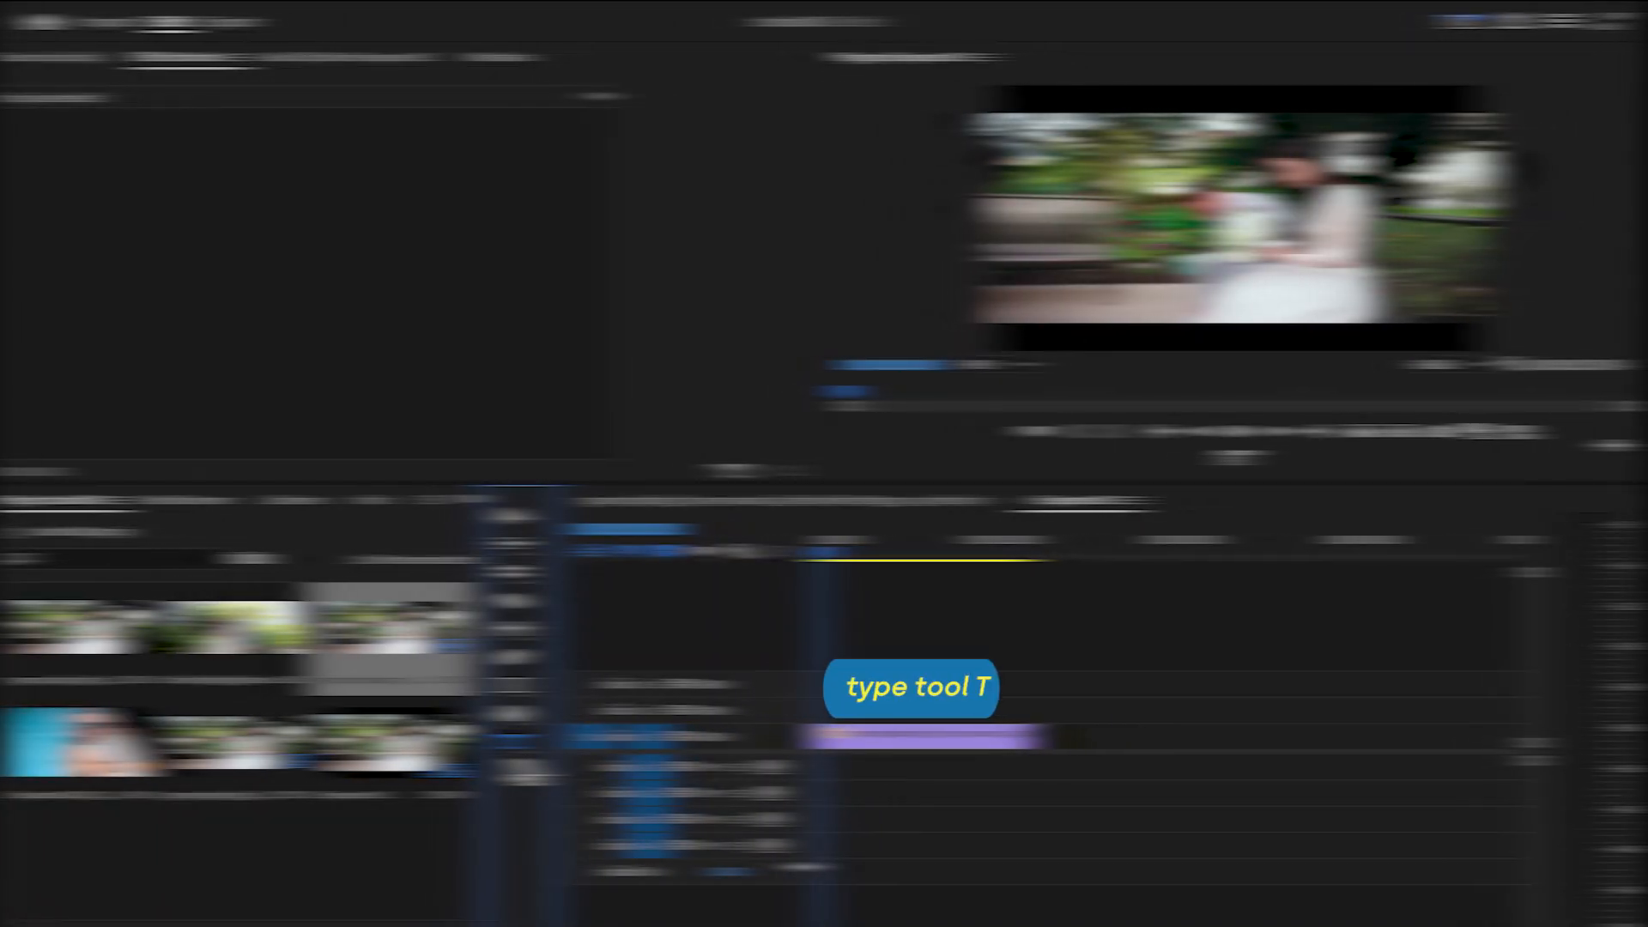
- Add a text layer reading "pigeo" over the bench in the video image with the Type tool
left_click(517, 743)
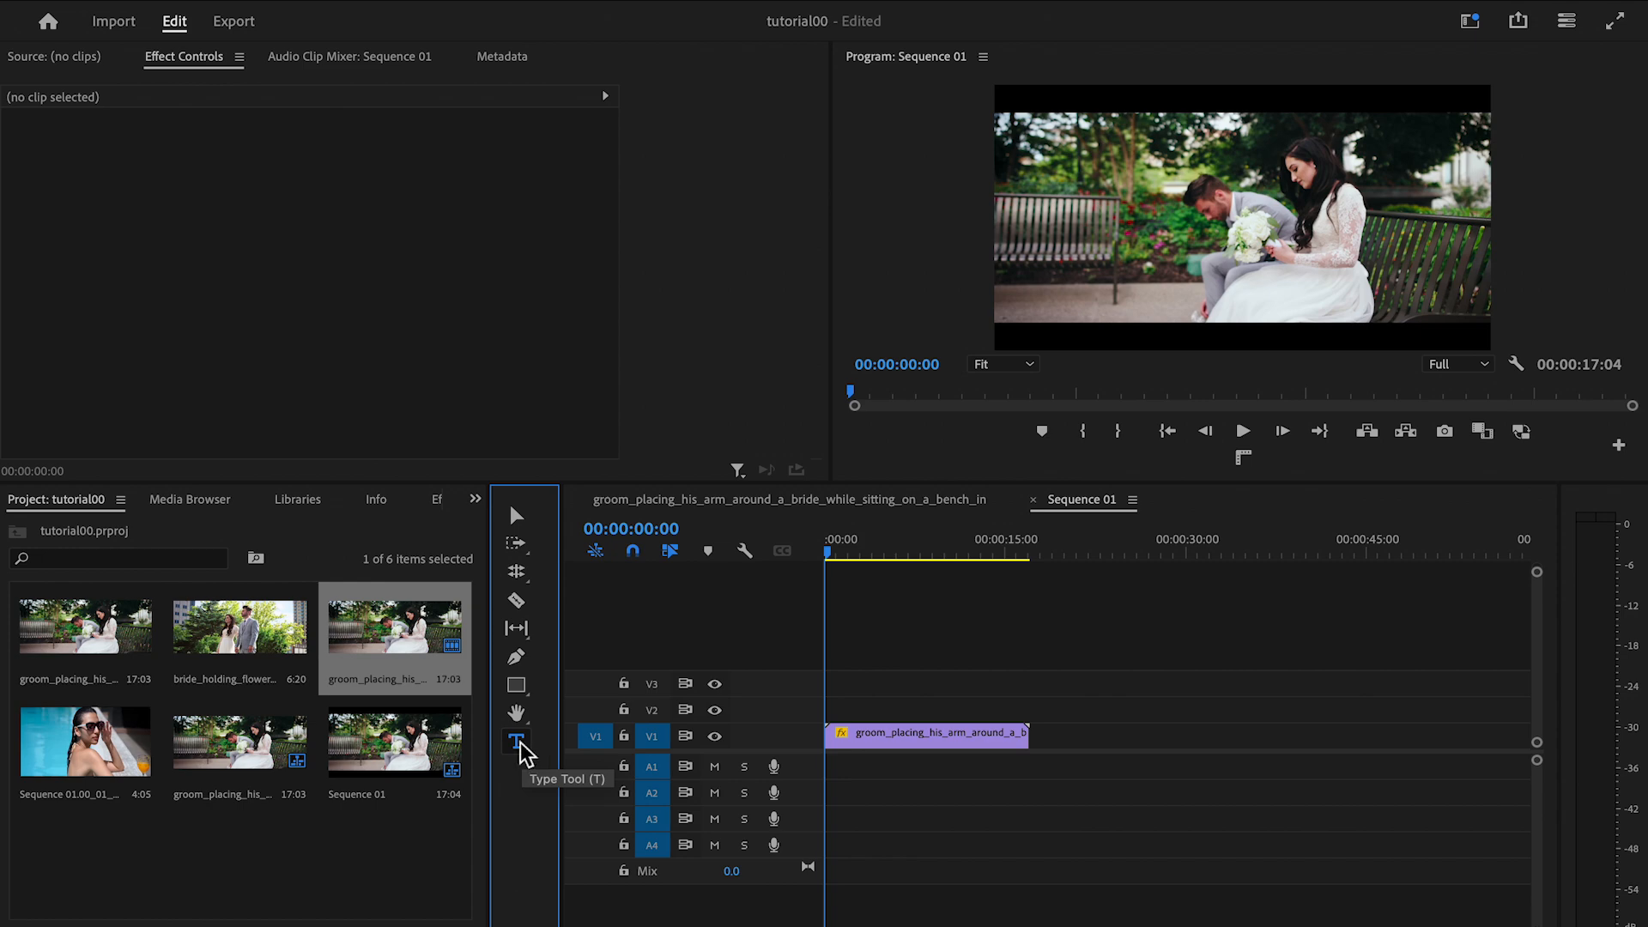
left_click(1080, 208)
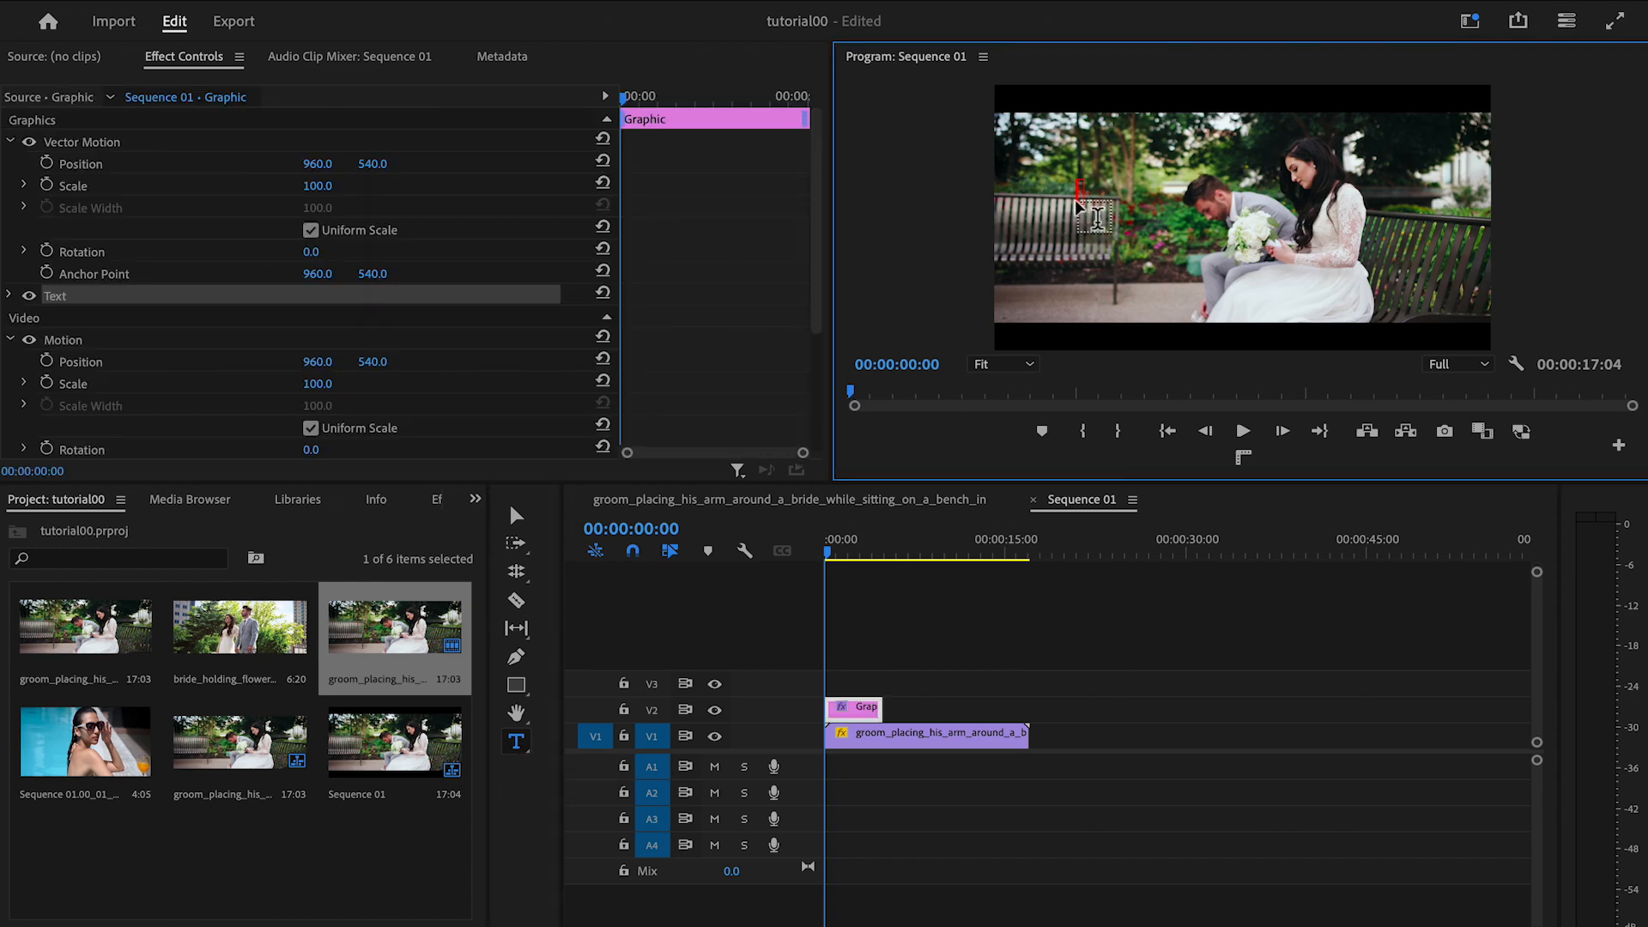
type("pigeo")
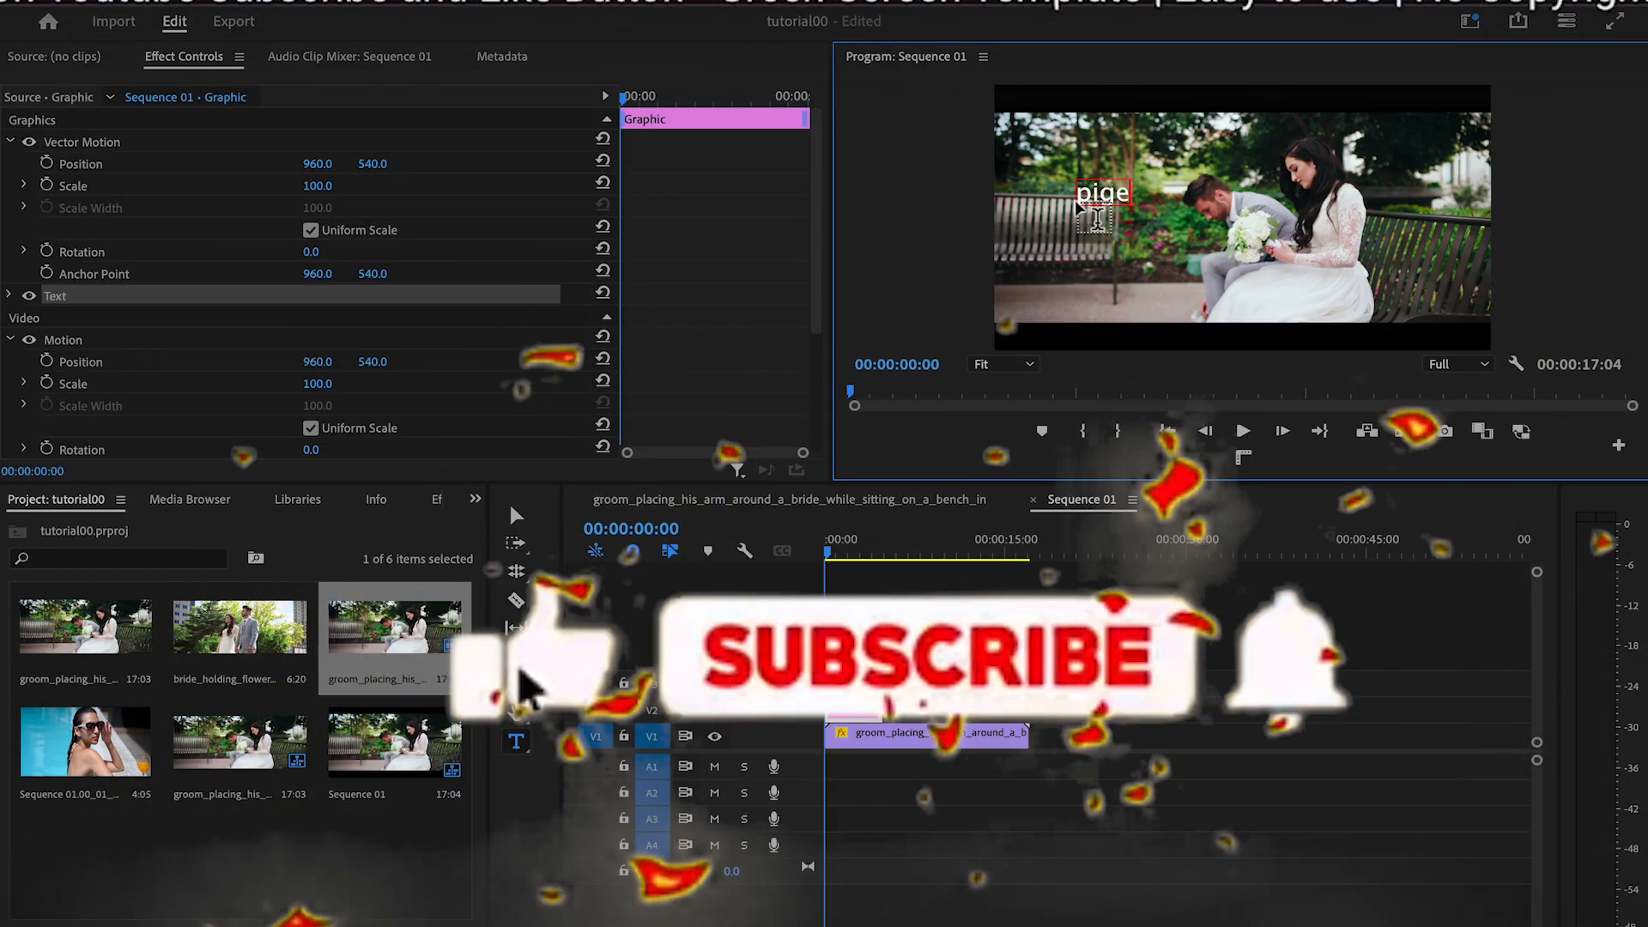